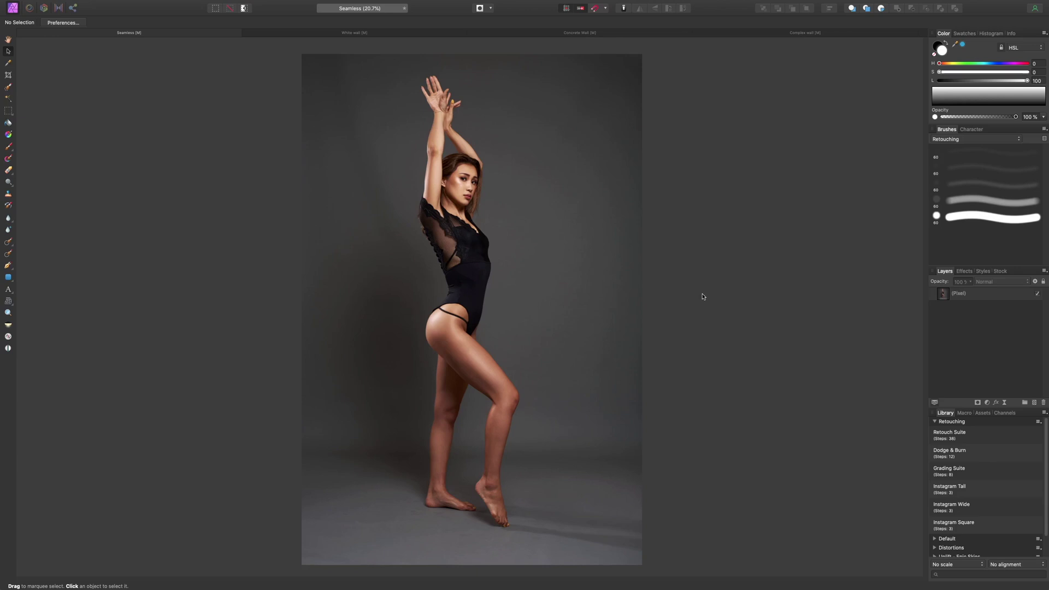
# Start a crop of the Seamless photo with the 5:4 ratio preset, rotated to a portrait 4:5 orientation
pyautogui.press('c')
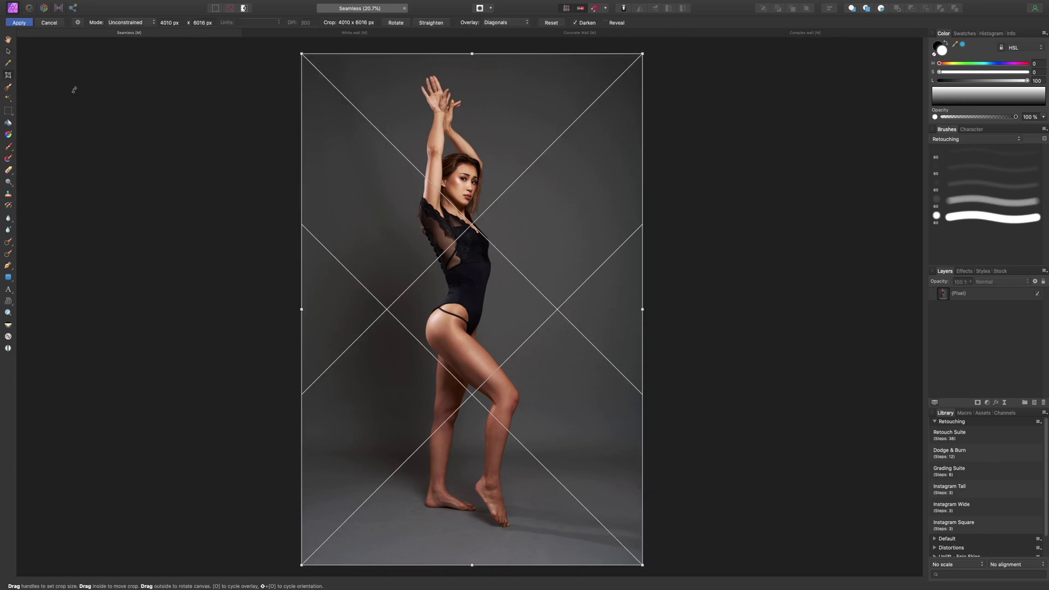
pyautogui.click(78, 23)
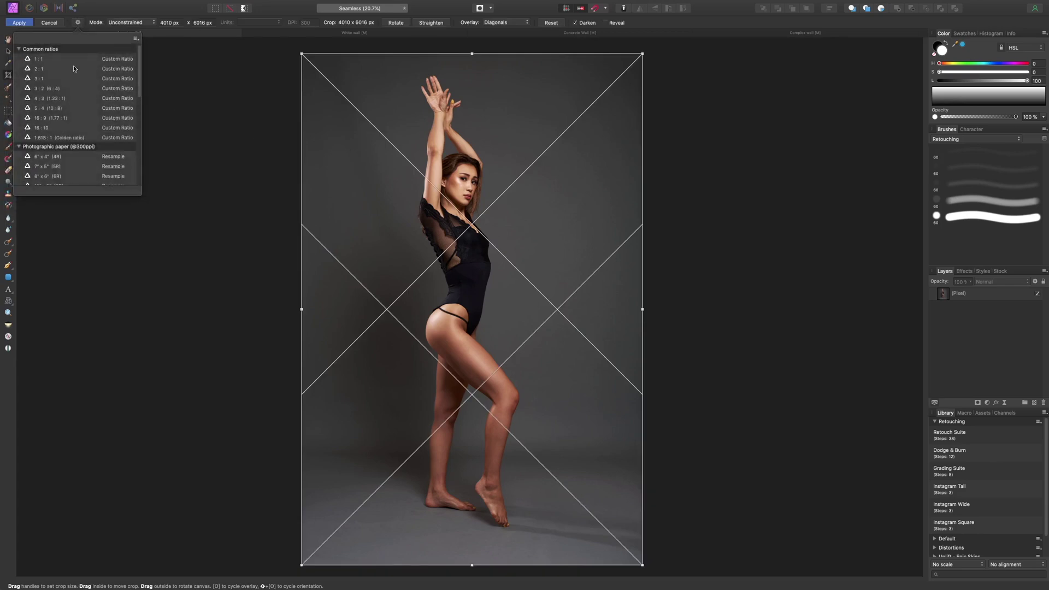
pyautogui.click(49, 109)
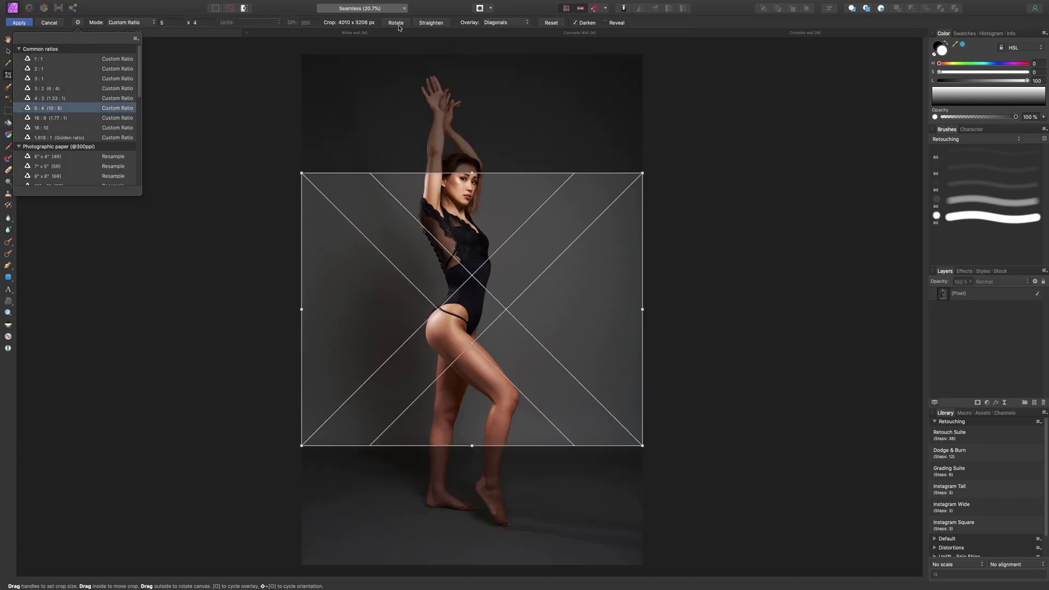
pyautogui.hotkey('shift', 'o')
# Enlarge and centre the 4:5 crop frame beyond both sides of the photo, about 4530 × 5660 px, and apply it
pyautogui.moveTo(461, 175); pyautogui.dragTo(438, 157)
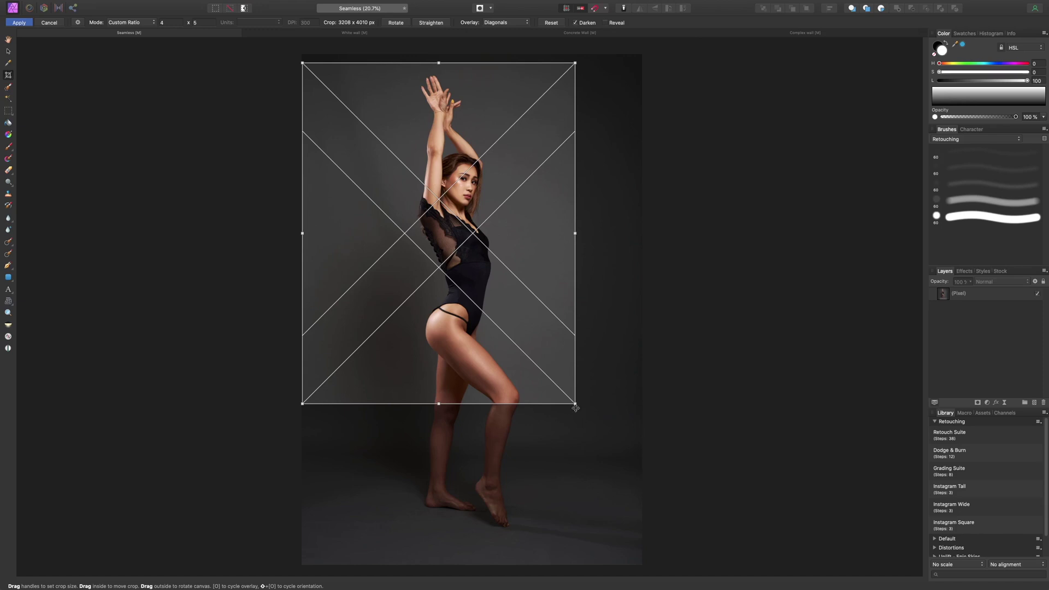
pyautogui.moveTo(576, 405); pyautogui.dragTo(643, 487)
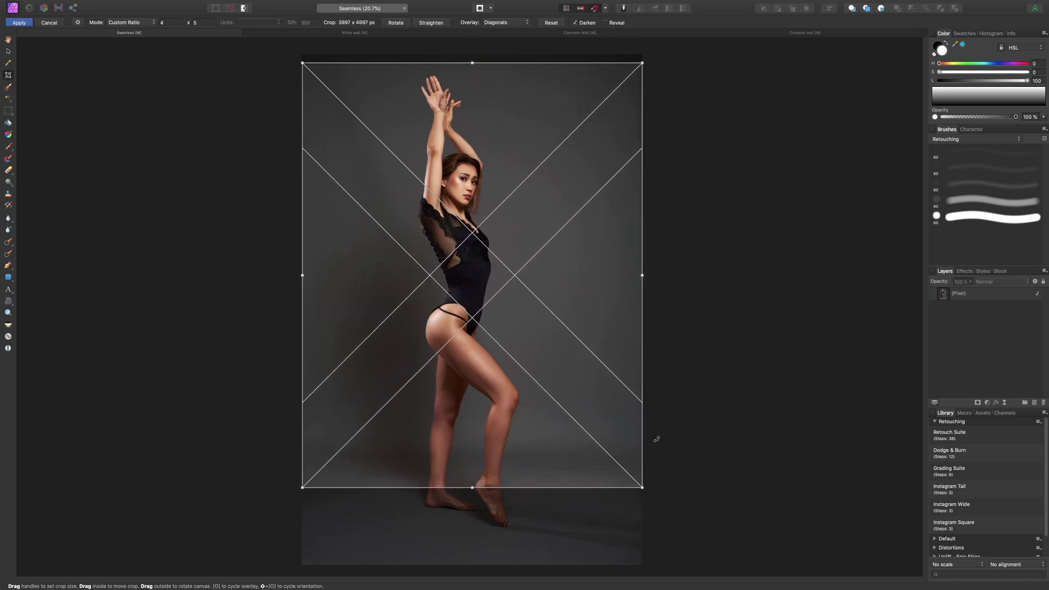
pyautogui.moveTo(642, 487); pyautogui.dragTo(641, 488)
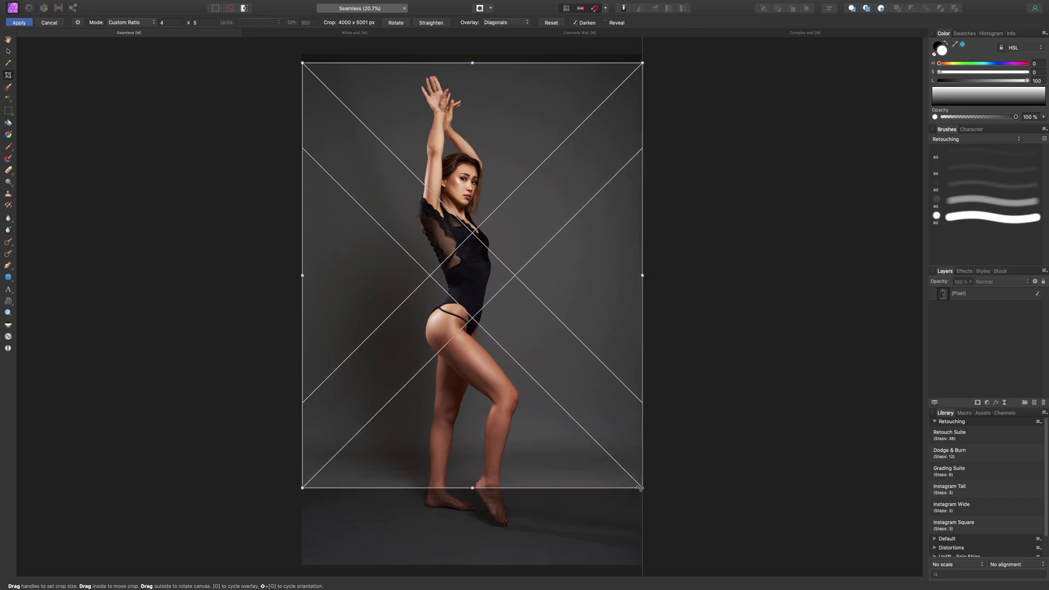
pyautogui.moveTo(597, 381); pyautogui.dragTo(572, 372)
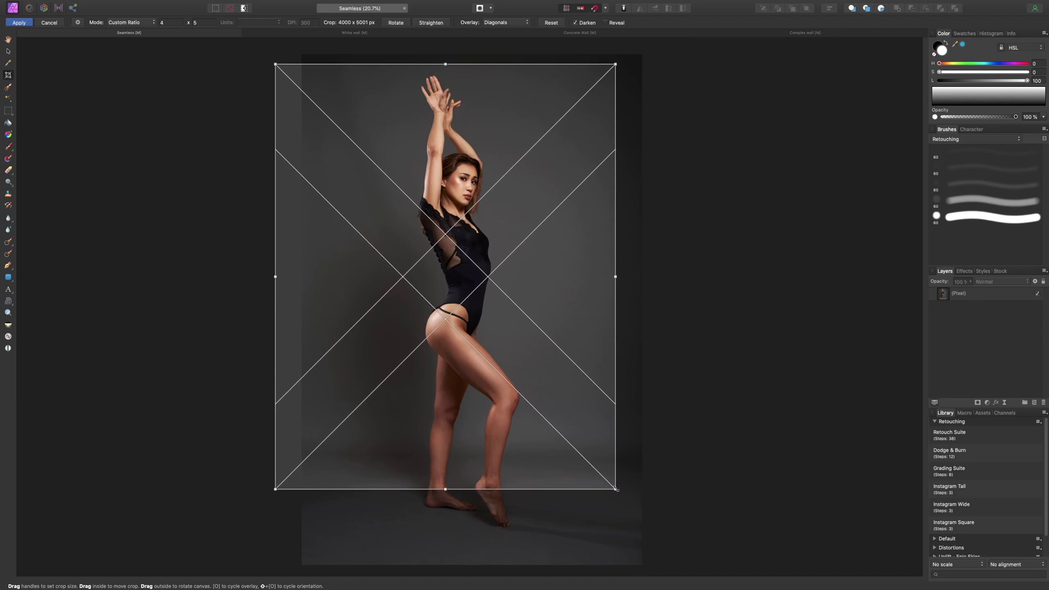
pyautogui.moveTo(616, 489)
pyautogui.mouseDown()
pyautogui.moveTo(667, 542)
pyautogui.moveTo(624, 502)
pyautogui.mouseUp()
pyautogui.press('Return')
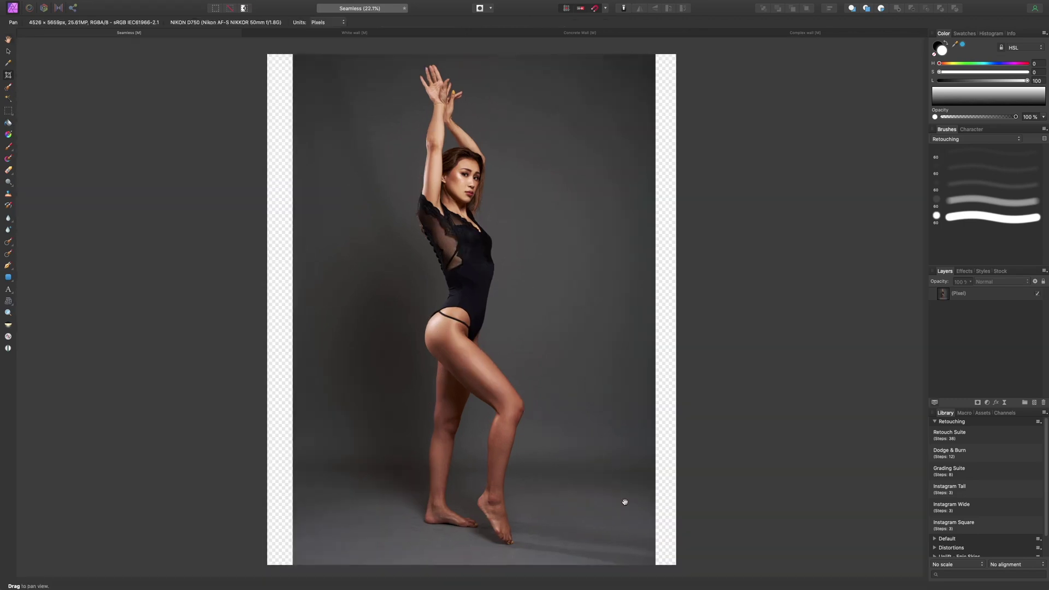
# Look through the White wall, Concrete Wall and Complex wall images, and return to the Seamless image
pyautogui.press('h')
pyautogui.click(323, 34)
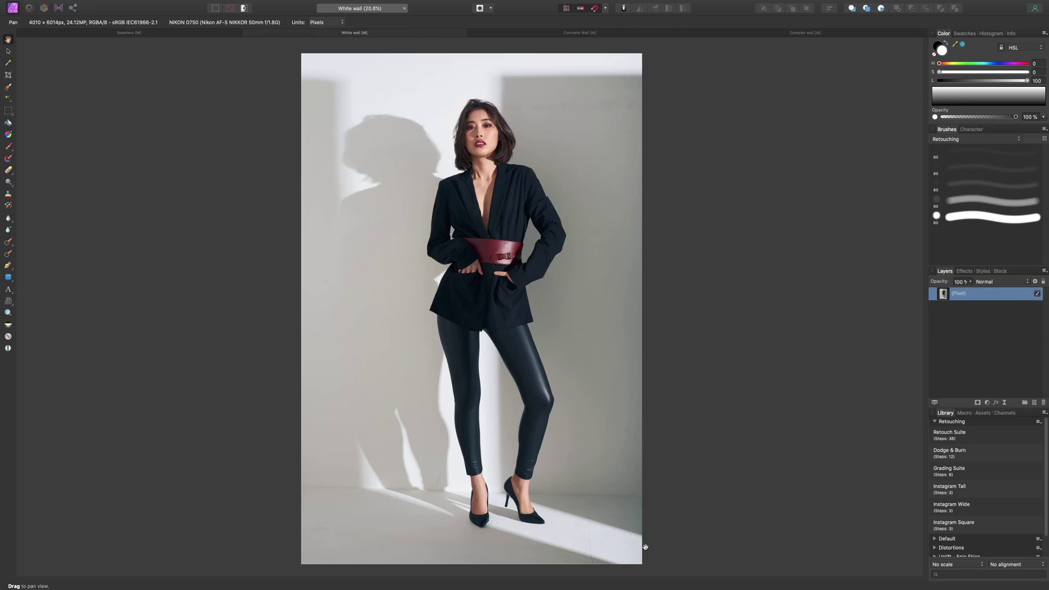
pyautogui.click(572, 33)
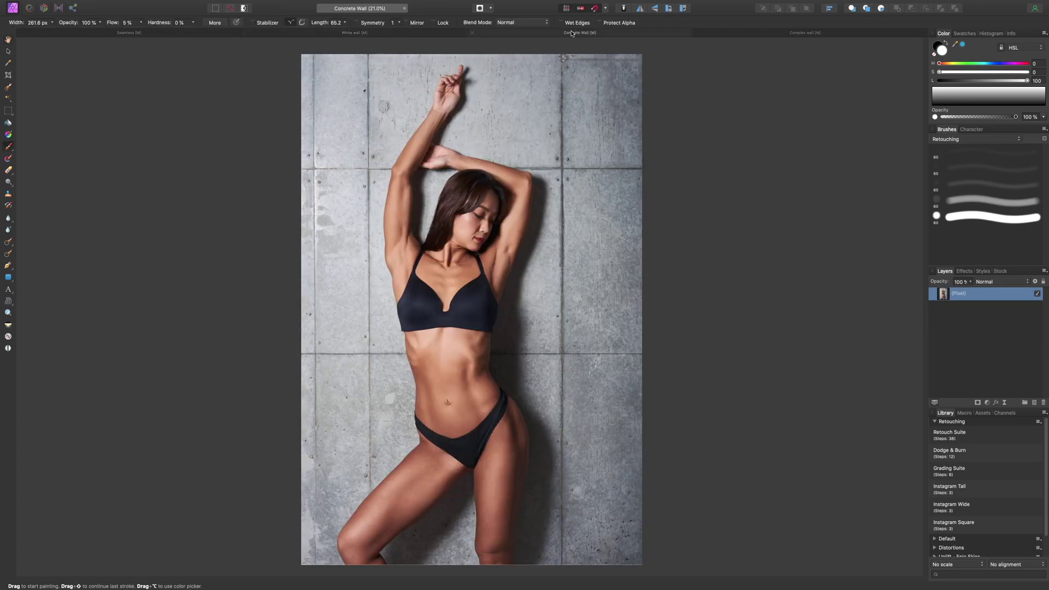
pyautogui.click(806, 34)
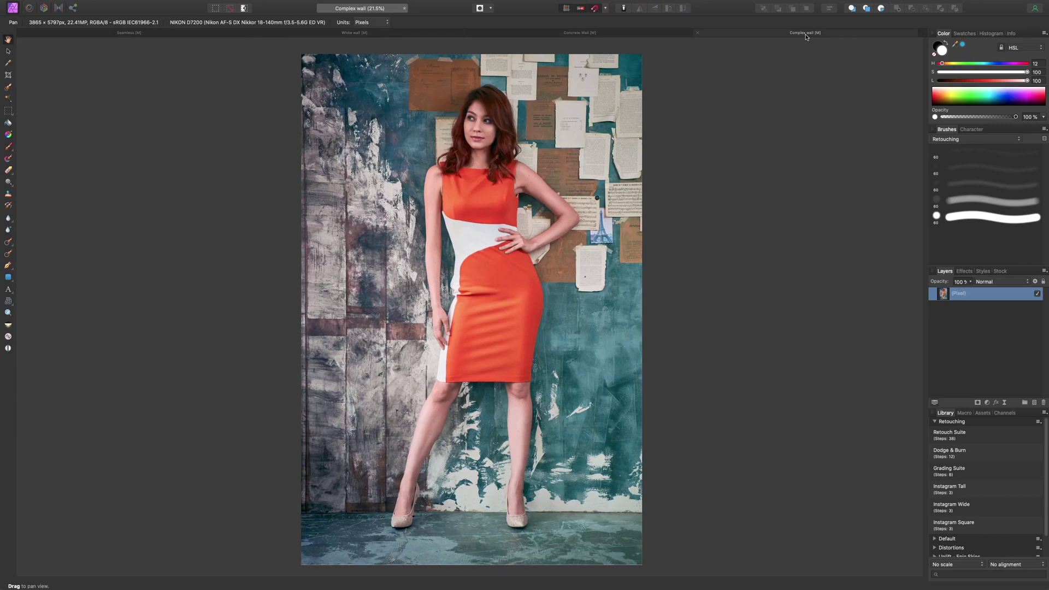
pyautogui.click(123, 33)
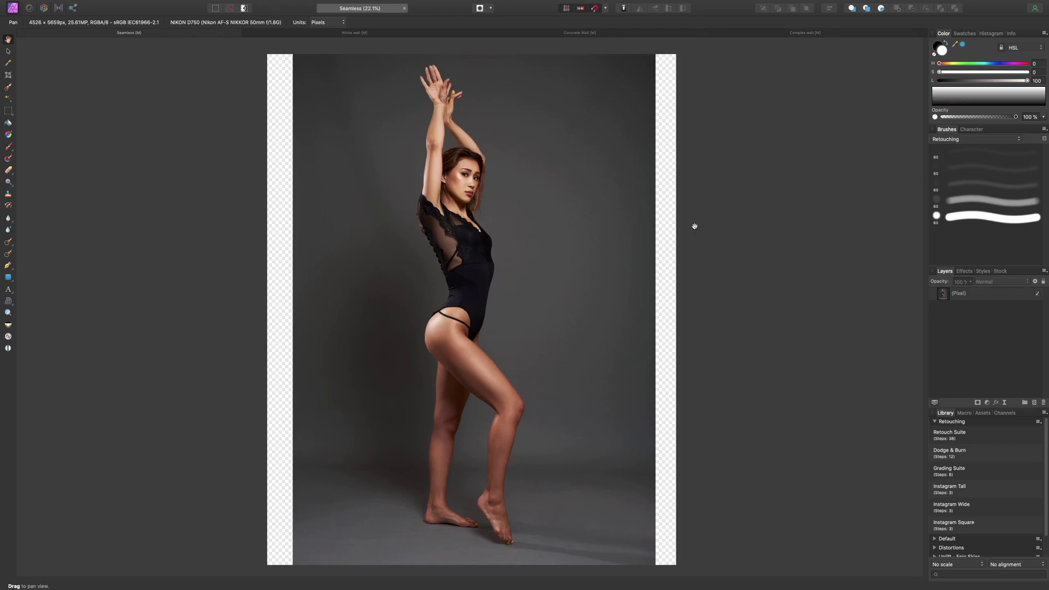
# Select a narrow full-height strip of backdrop along the photo's right edge and duplicate it onto a new layer
pyautogui.click(993, 296)
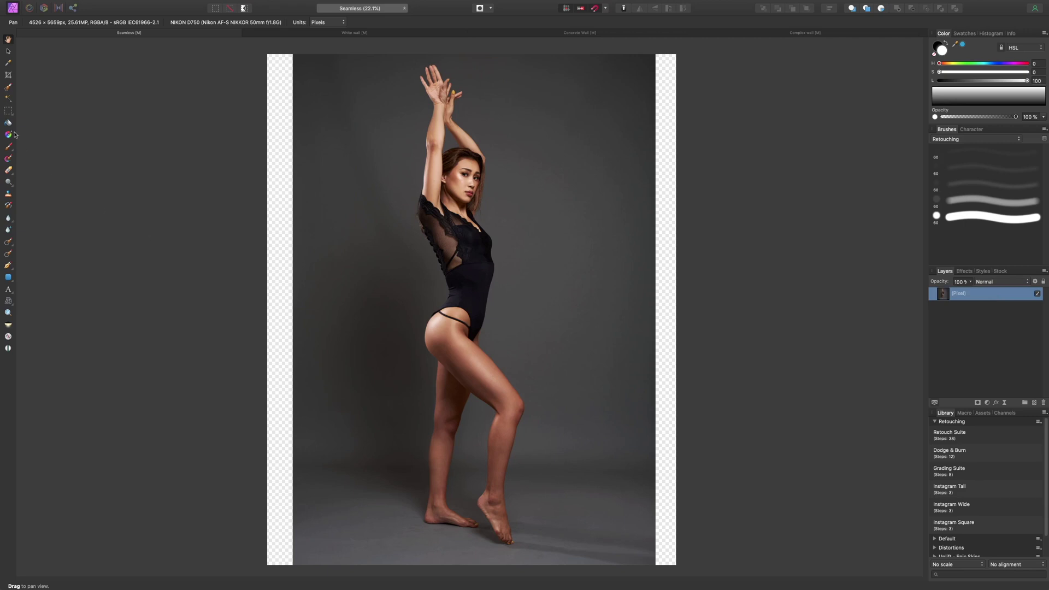
pyautogui.click(11, 115)
pyautogui.click(64, 113)
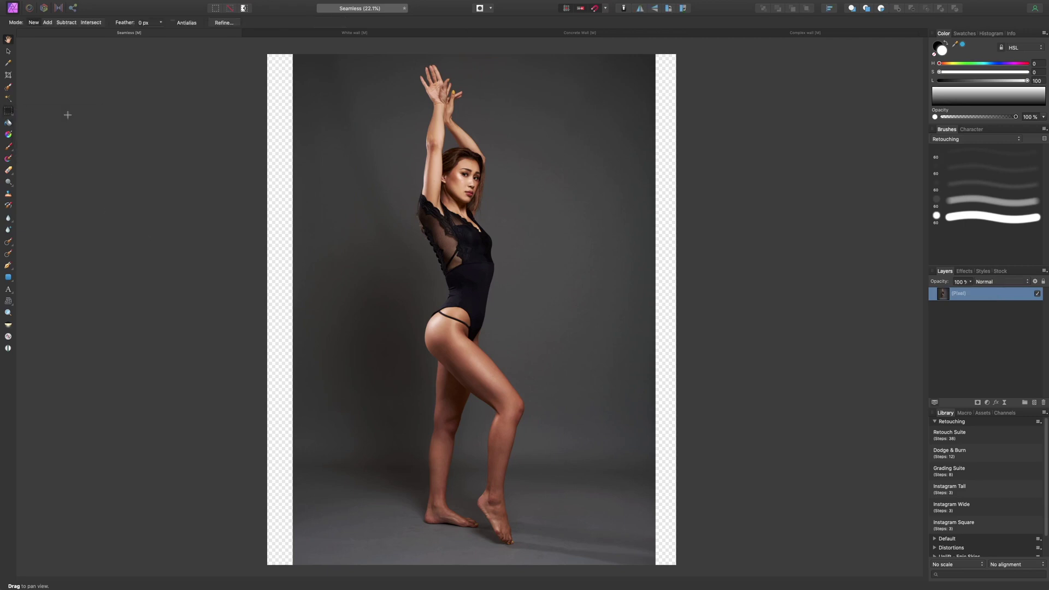
pyautogui.scroll(-1, 634, 56)
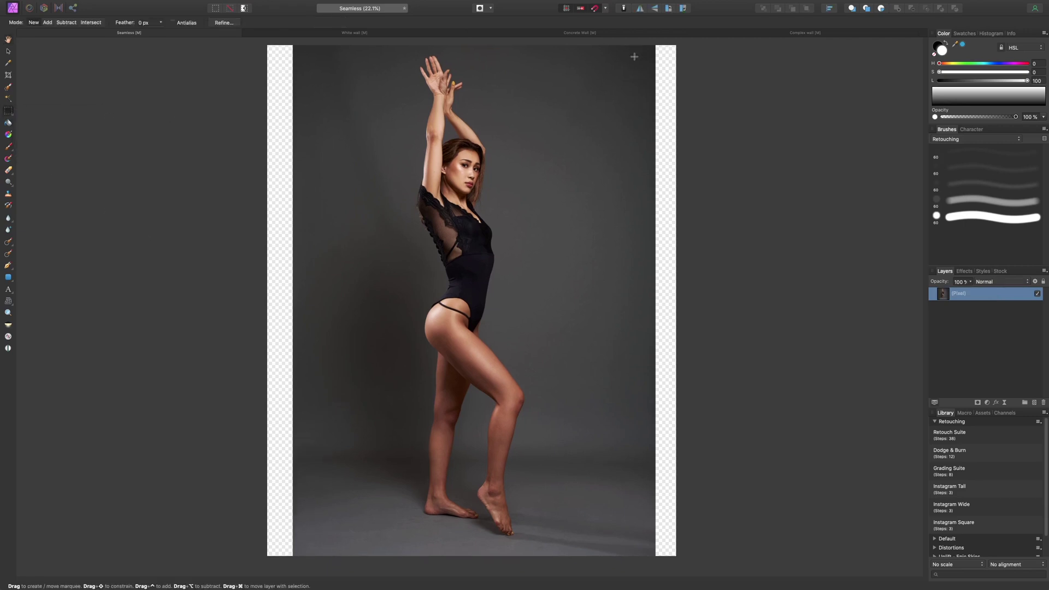
pyautogui.moveTo(639, 40); pyautogui.dragTo(656, 557)
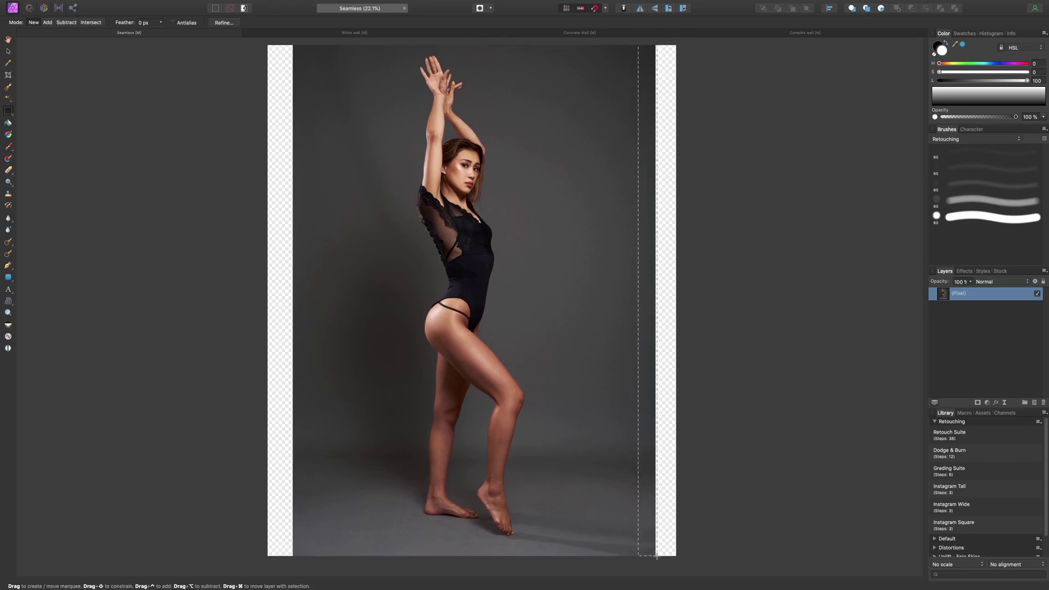
pyautogui.press('super+j')
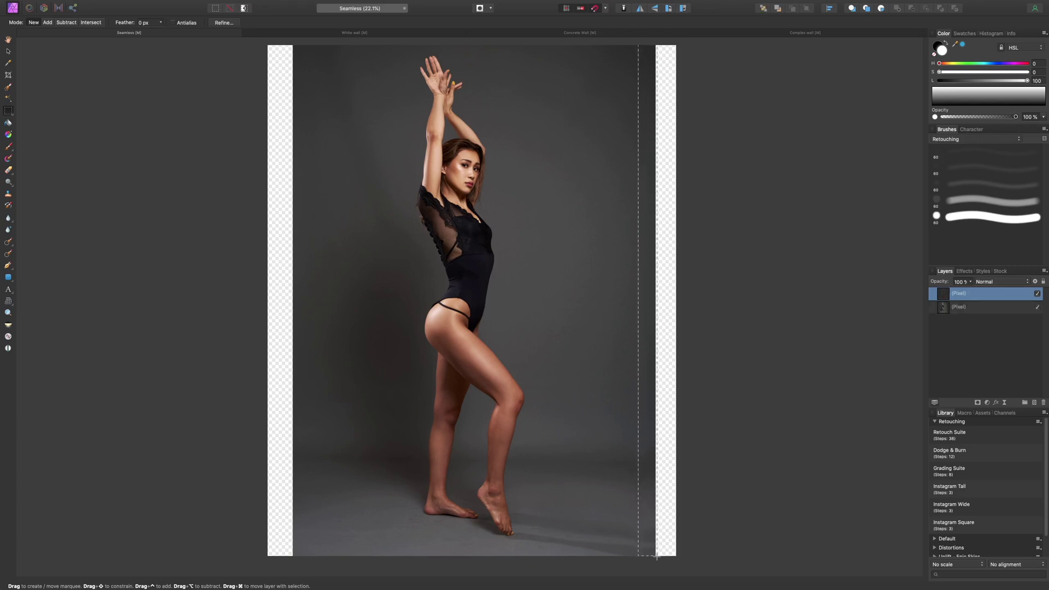
# Clear the marquee selection and stretch the duplicated strip sideways over the transparent area on the photo's right
pyautogui.press('super+d')
pyautogui.press('v')
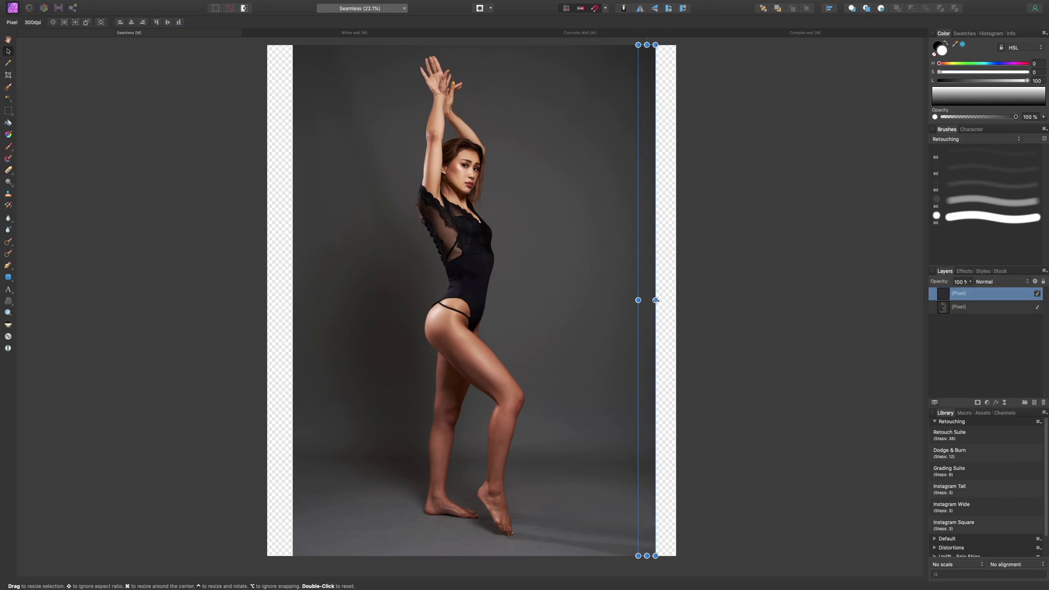
pyautogui.moveTo(656, 300); pyautogui.dragTo(677, 300)
# Extend the strip's right edge slightly further to cover the thin transparent sliver at the canvas edge, and deselect the layer
pyautogui.press('super+plus')
pyautogui.scroll(10, 717, 323)
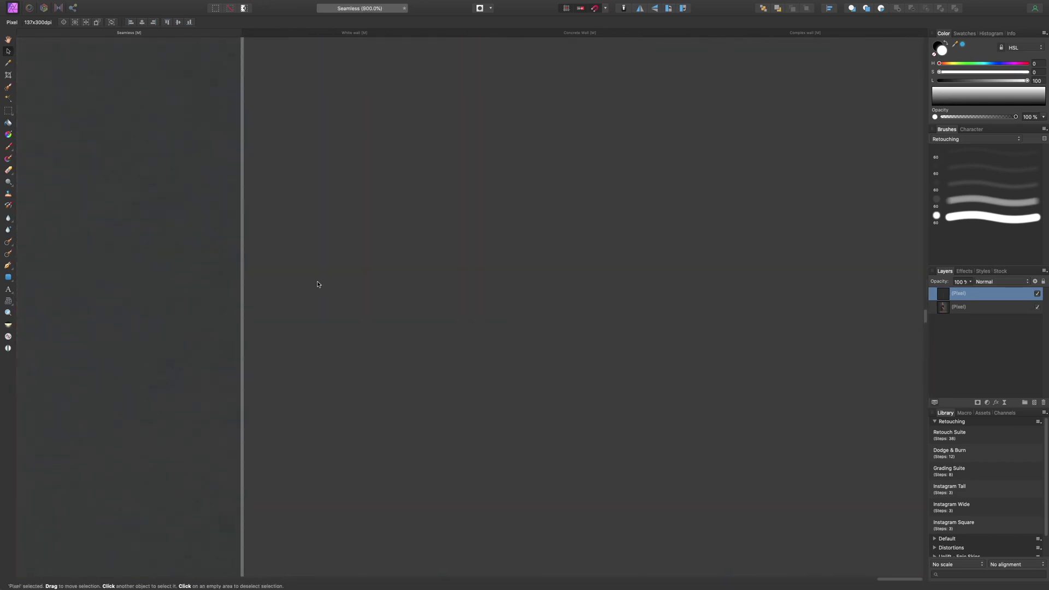
pyautogui.scroll(6, 244, 213)
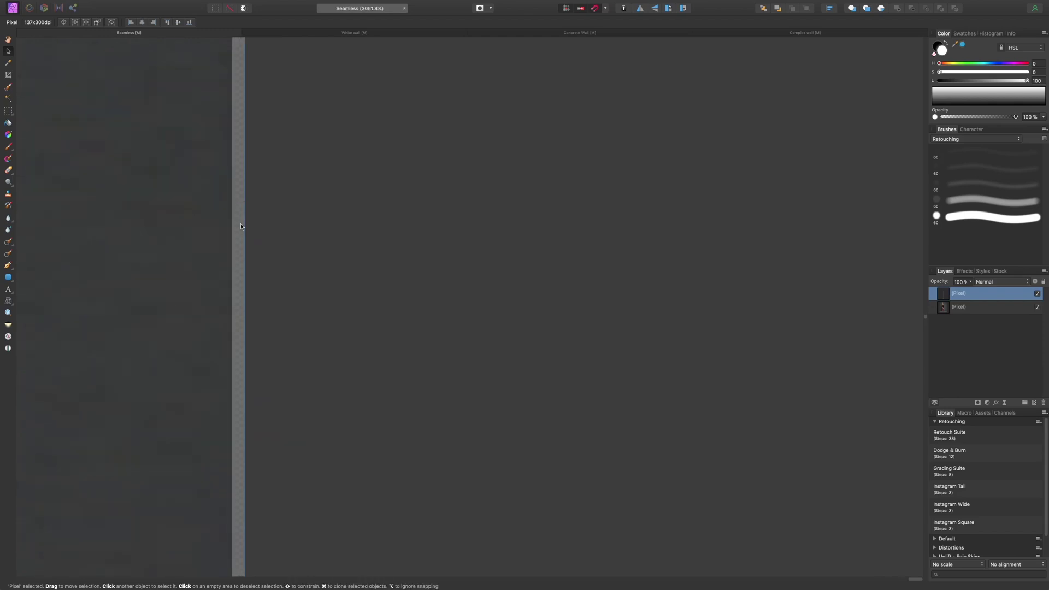
pyautogui.scroll(-8, 537, 308)
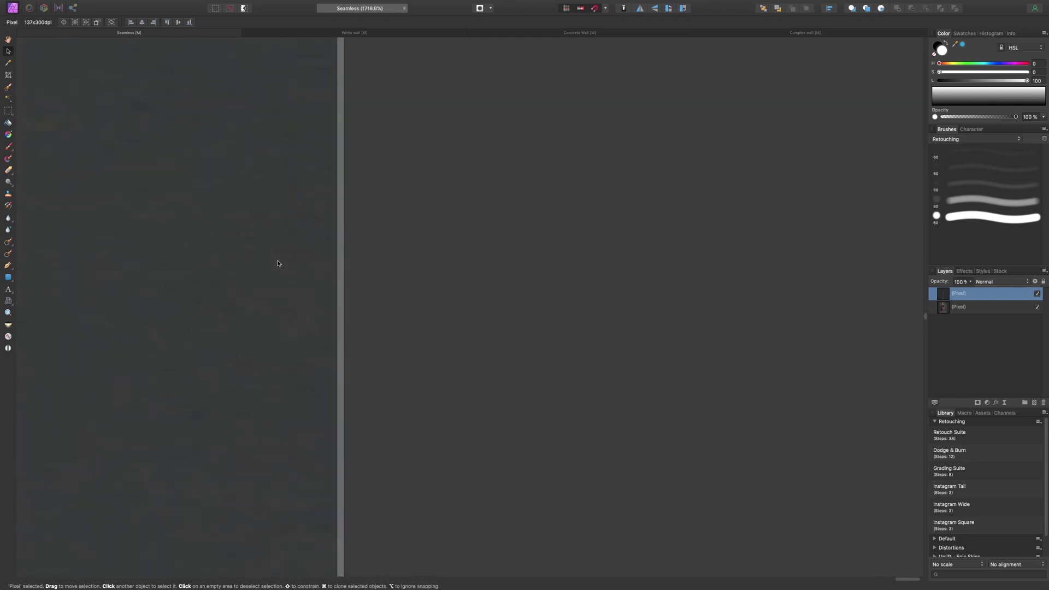
pyautogui.scroll(-4, 538, 308)
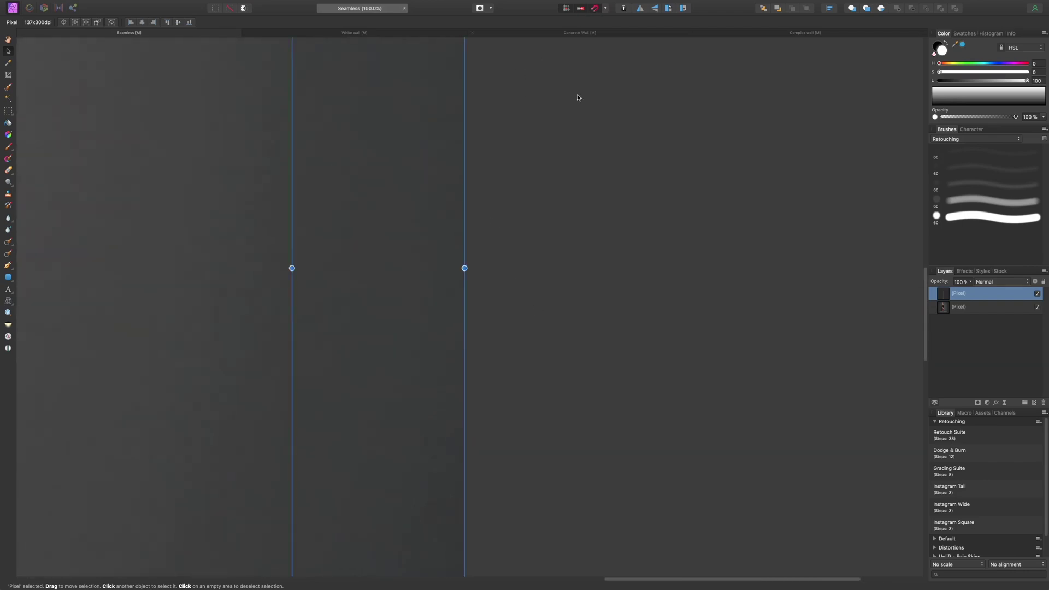
pyautogui.moveTo(468, 270); pyautogui.dragTo(472, 270)
pyautogui.click(494, 273)
pyautogui.press('super+0')
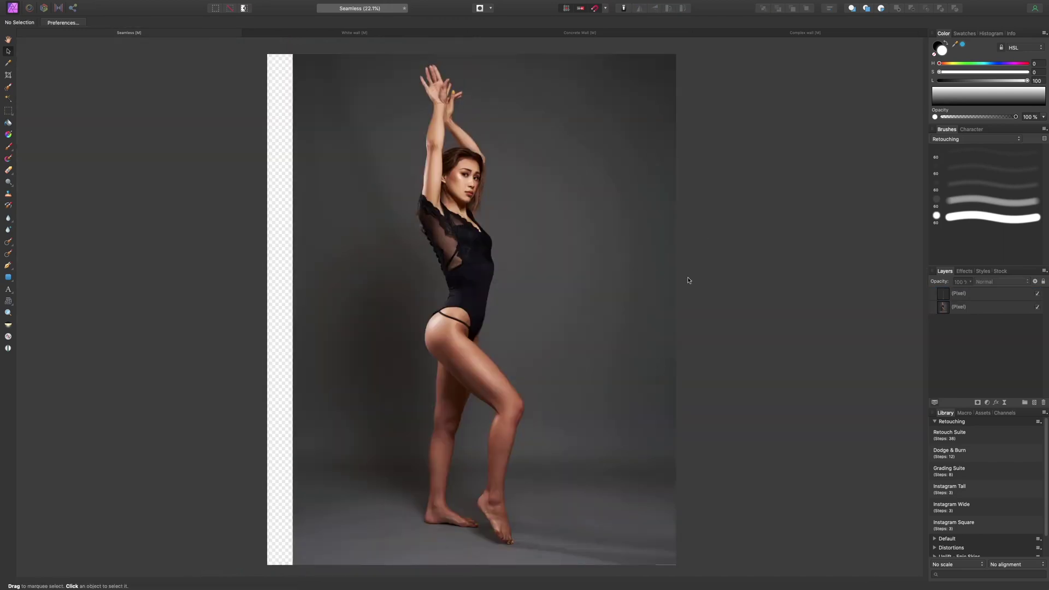
# Examine the bottom right corner of the extended backdrop up close for leftover transparent pixels
pyautogui.press('super+equal')
pyautogui.press('super+equal')
pyautogui.scroll(-10, 686, 278)
pyautogui.hscroll(4, 684, 280)
pyautogui.press('super+equal')
pyautogui.press('super+equal')
pyautogui.press('super+equal')
pyautogui.hscroll(15, 724, 197)
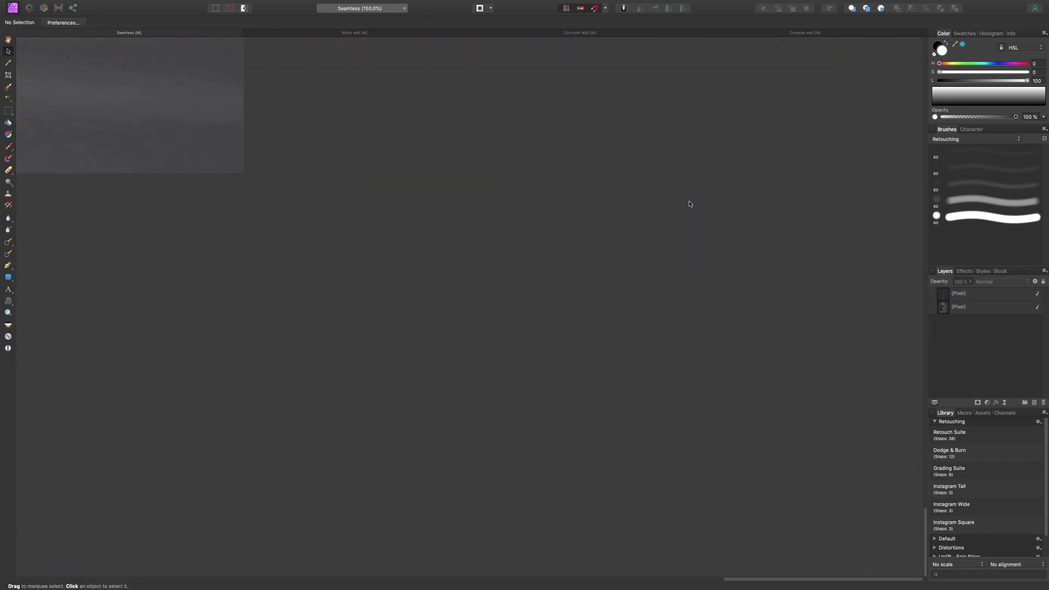
pyautogui.press('super+0')
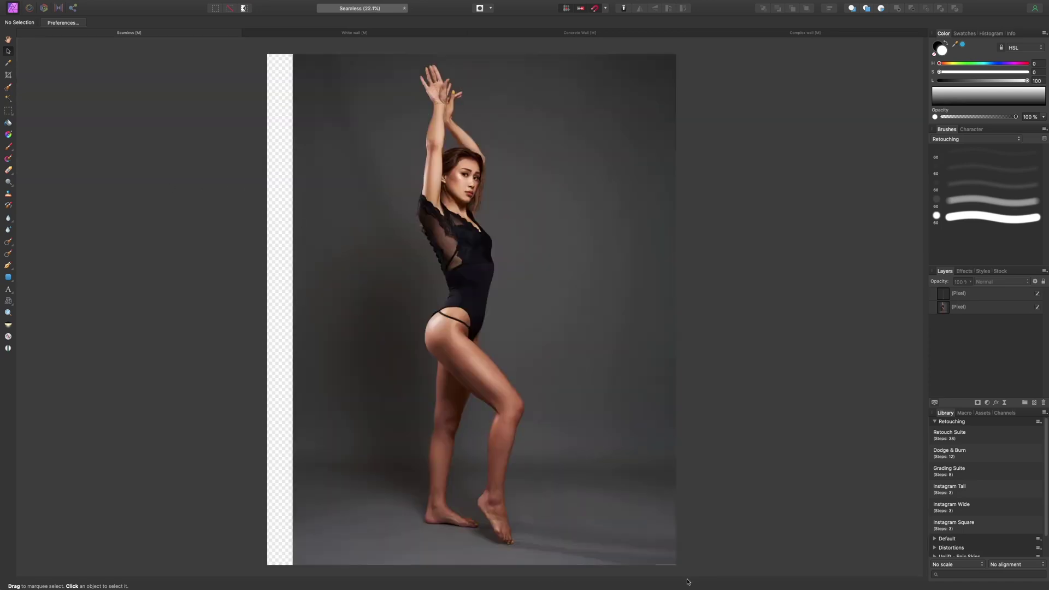
# Examine the stretched right side of the backdrop up close for quality loss and the whole image from a distance
pyautogui.press('super+minus')
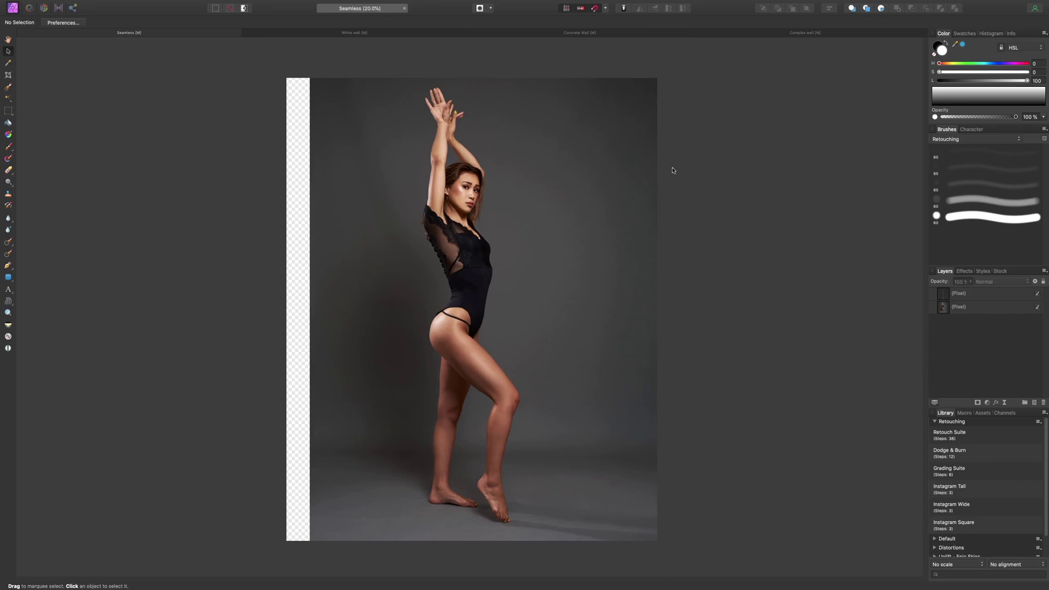
pyautogui.press('super+plus')
pyautogui.press('super+plus')
pyautogui.press('super+plus')
pyautogui.press('super+plus')
pyautogui.press('super+plus')
pyautogui.press('super+plus')
pyautogui.press('super+plus')
pyautogui.press('super+plus')
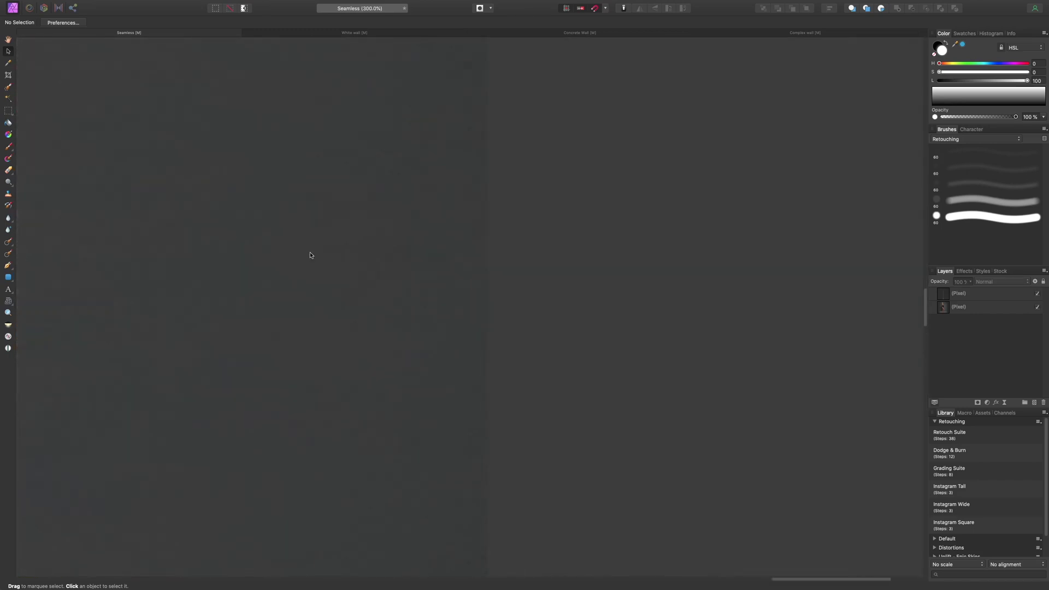
pyautogui.press('super+0')
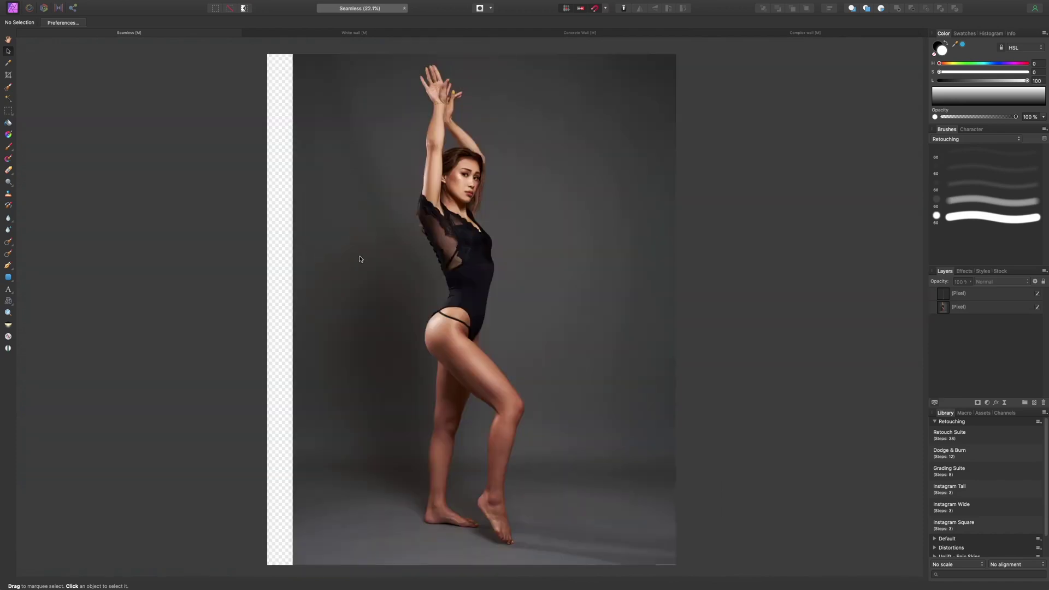
pyautogui.press('super+minus')
pyautogui.press('super+minus')
pyautogui.press('super+minus')
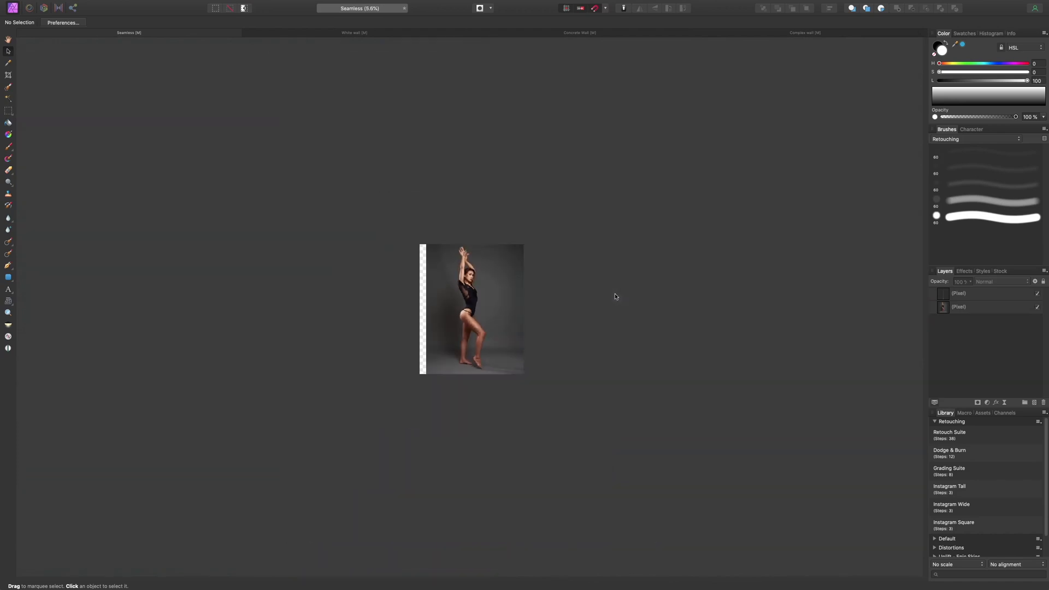
pyautogui.press('super+plus')
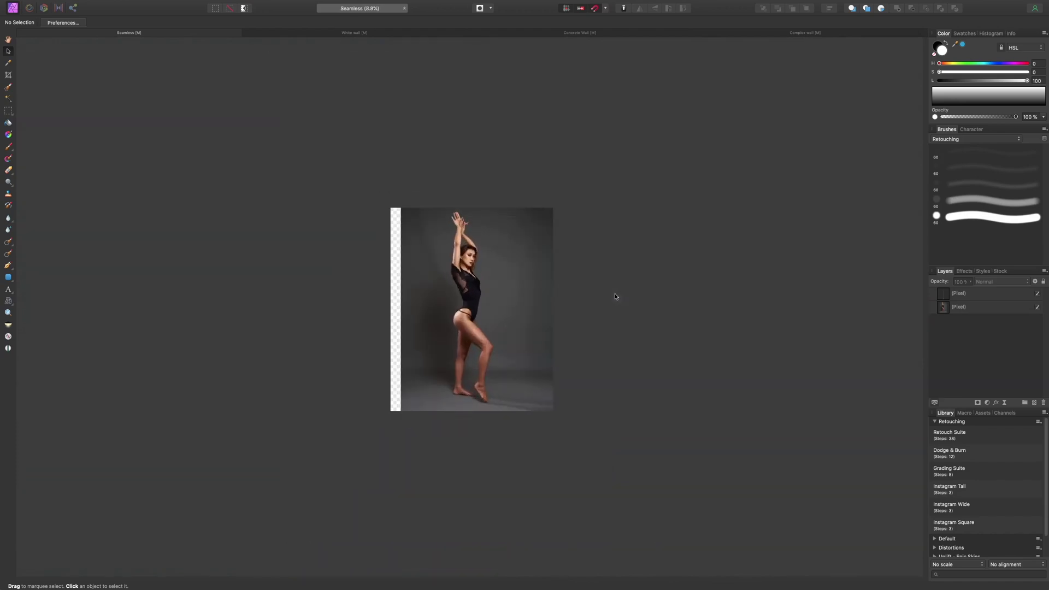
pyautogui.press('super+0')
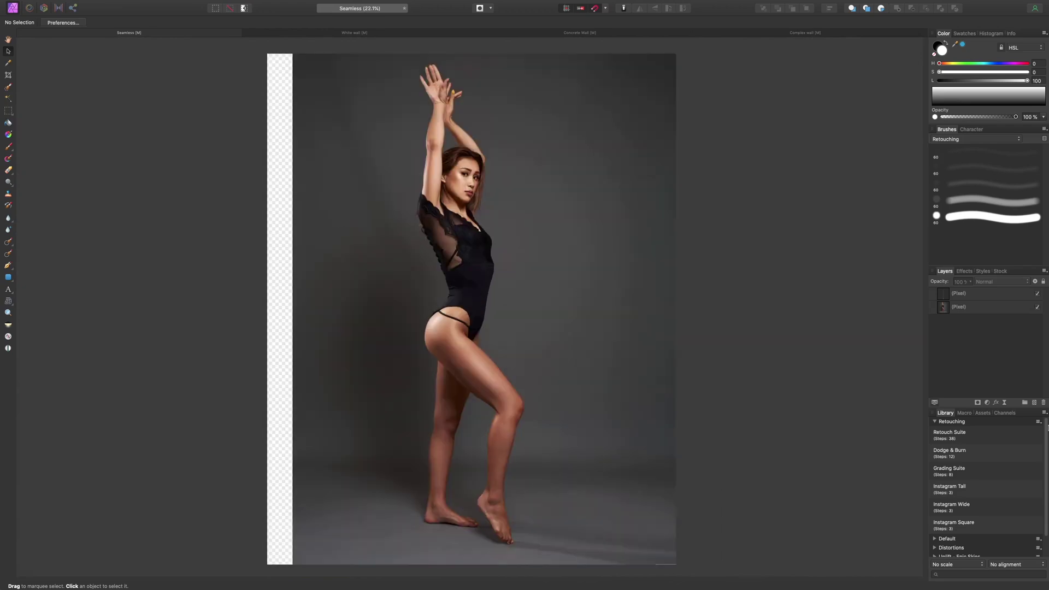
# Select a wider full-height strip of backdrop along the original photo's left edge and duplicate it onto a new layer for transforming
pyautogui.click(981, 309)
pyautogui.press('m')
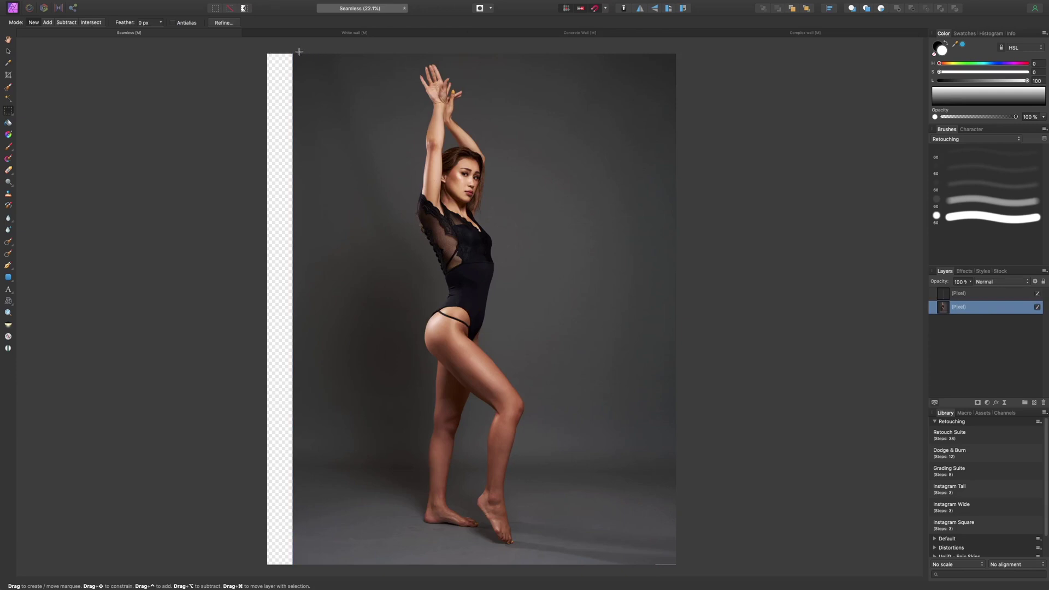
pyautogui.moveTo(298, 52); pyautogui.dragTo(294, 80)
pyautogui.press('super+d')
pyautogui.moveTo(354, 51); pyautogui.dragTo(291, 567)
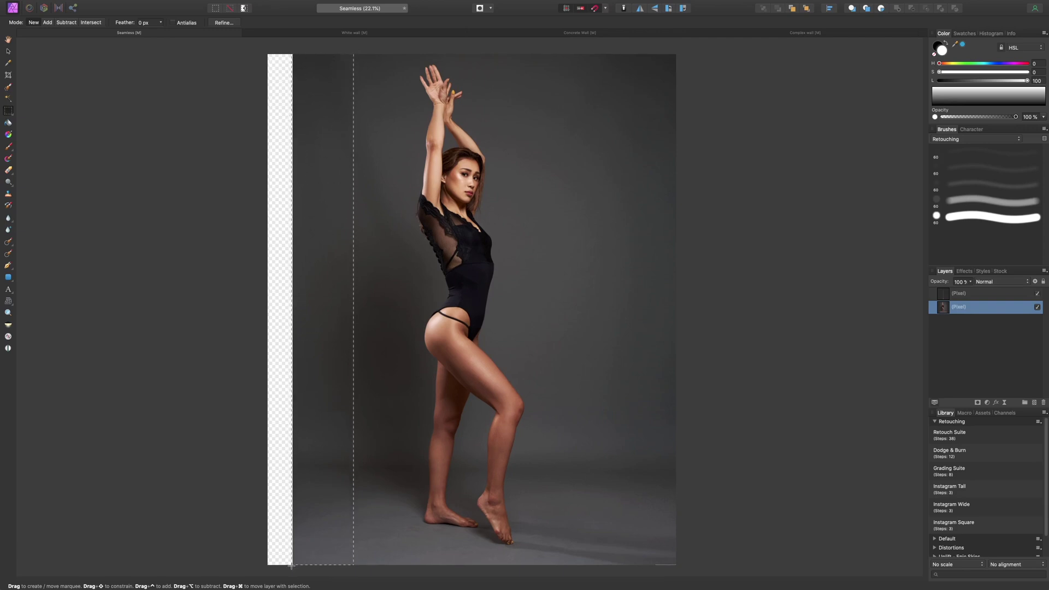
pyautogui.press('super+j')
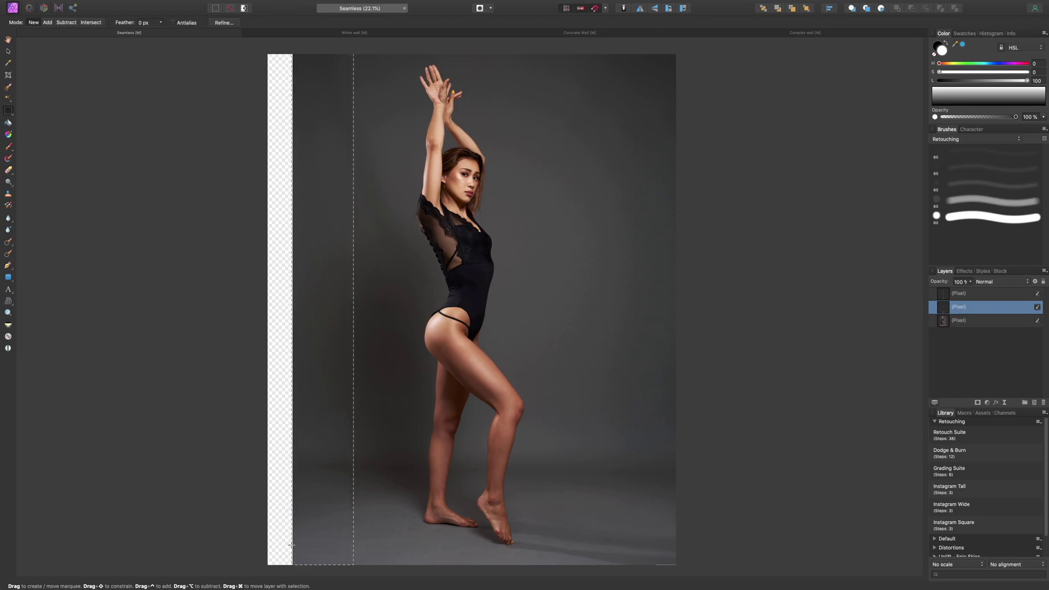
pyautogui.press('v')
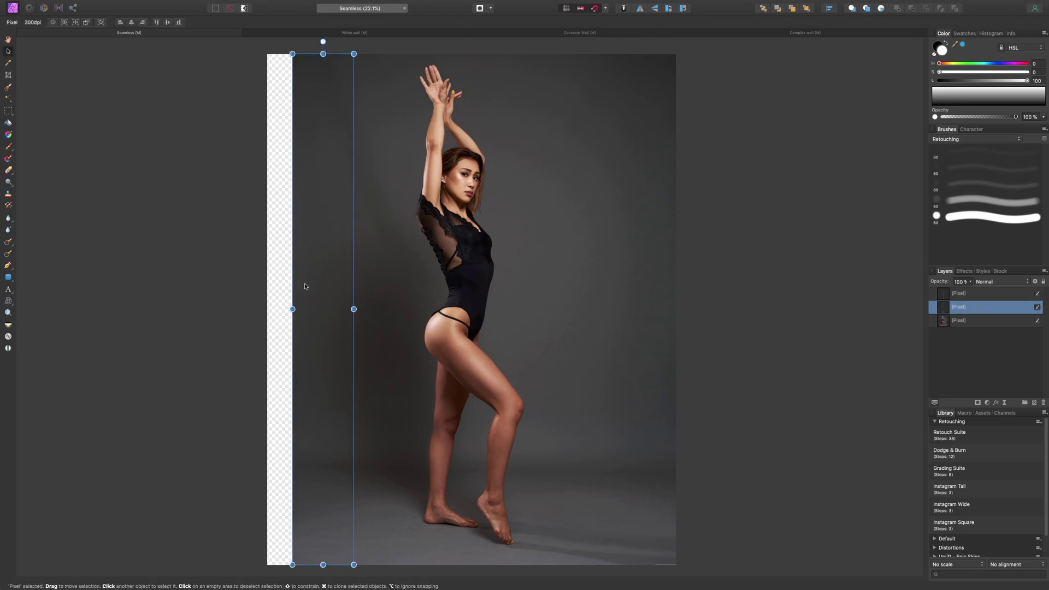
# Stretch the left backdrop strip outward to the canvas edge, deselect it, and check the stretched area up close for quality loss
pyautogui.moveTo(293, 310); pyautogui.dragTo(267, 309)
pyautogui.click(213, 294)
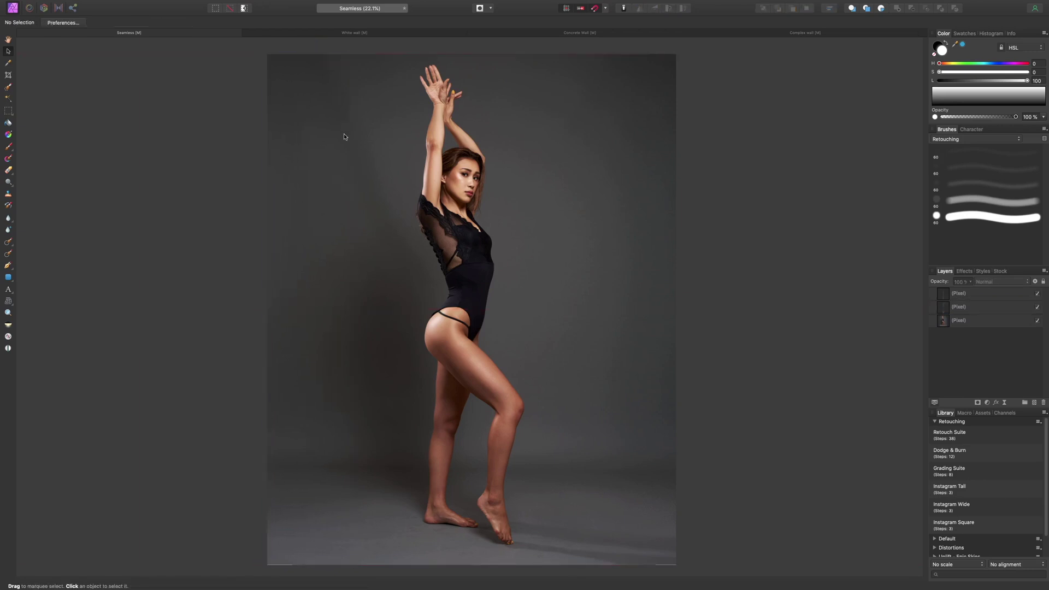
pyautogui.press('super+equal')
pyautogui.press('super+equal')
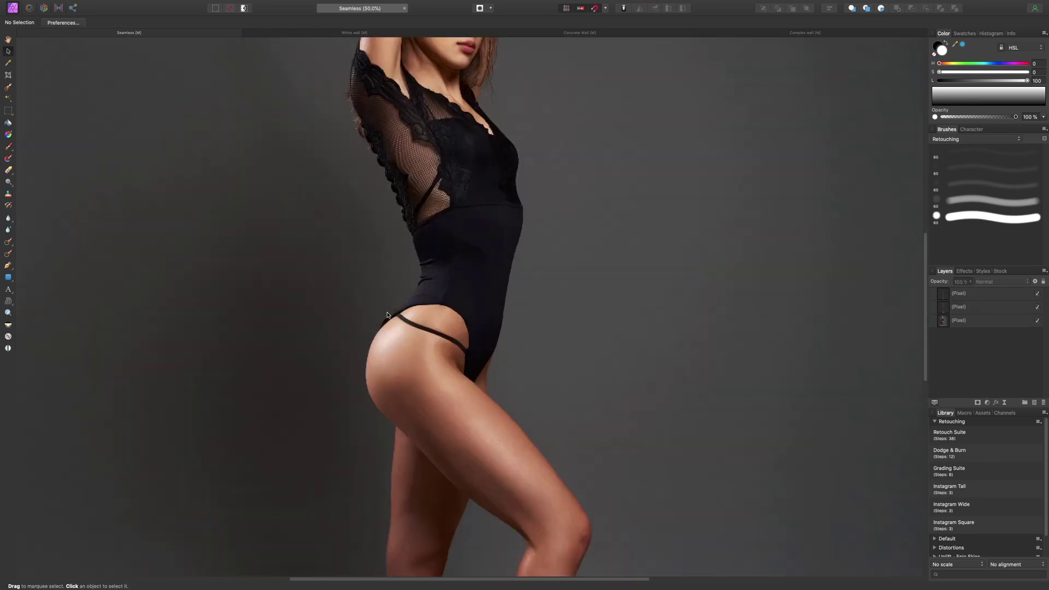
pyautogui.hscroll(-12, 403, 316)
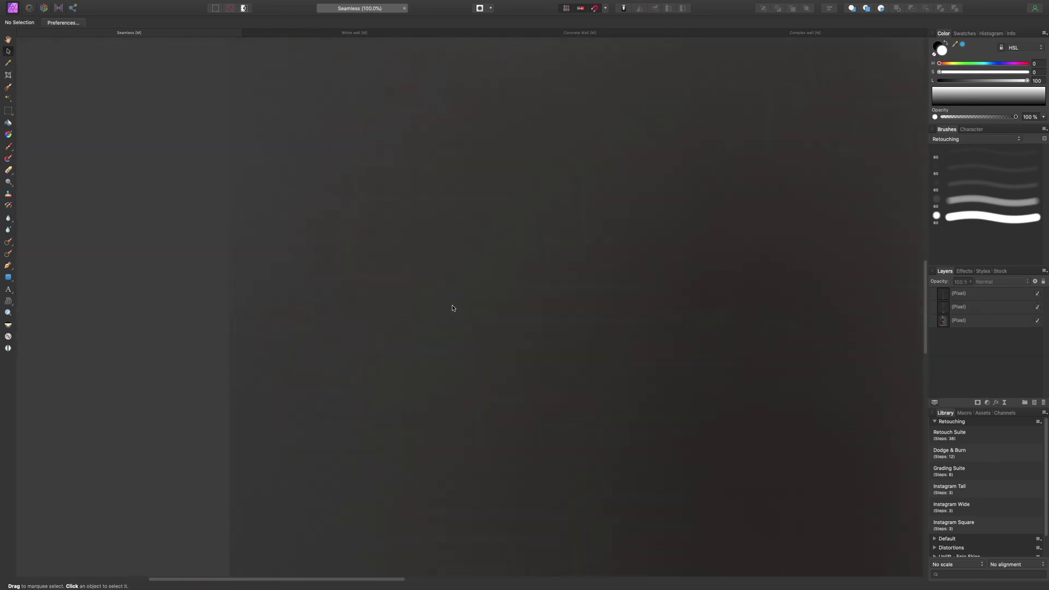
pyautogui.press('super+0')
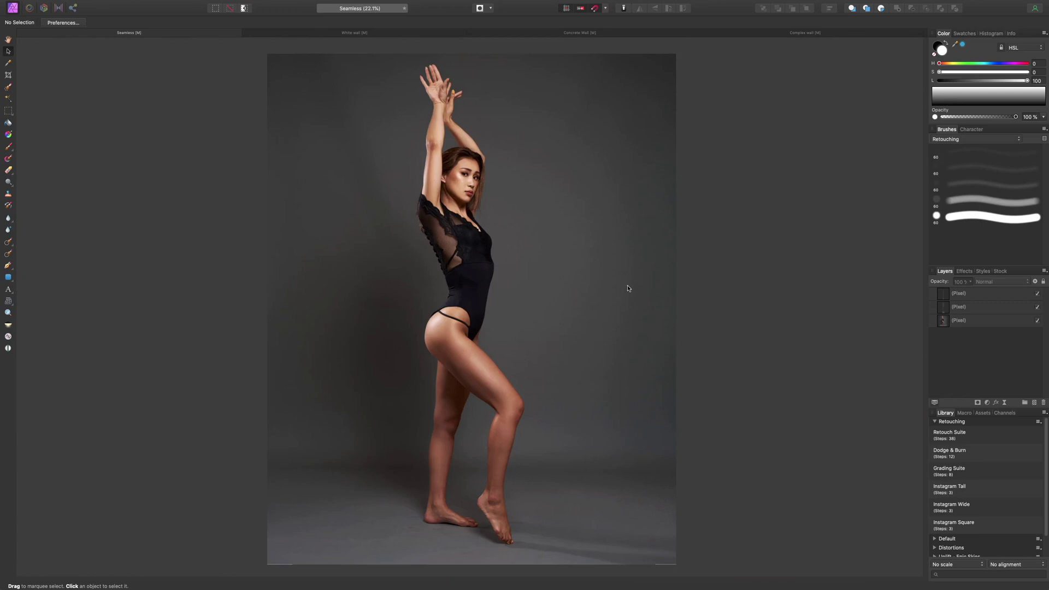
# In the White wall image, extend the canvas with a portrait 4:5 crop of about 4474 × 5592 px that leaves empty space at both sides
pyautogui.click(323, 34)
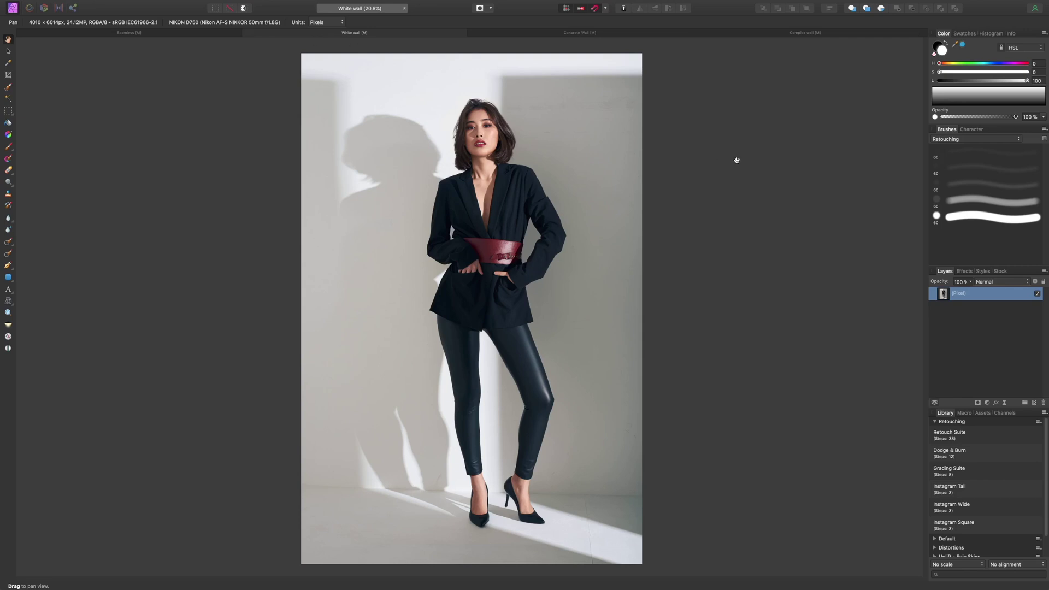
pyautogui.press('c')
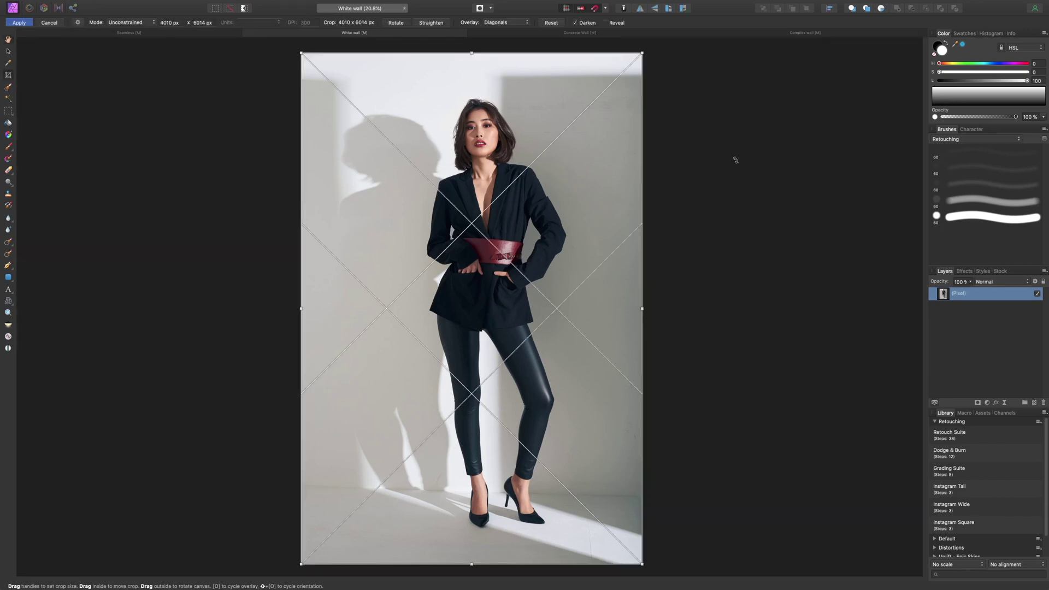
pyautogui.click(78, 23)
pyautogui.click(57, 109)
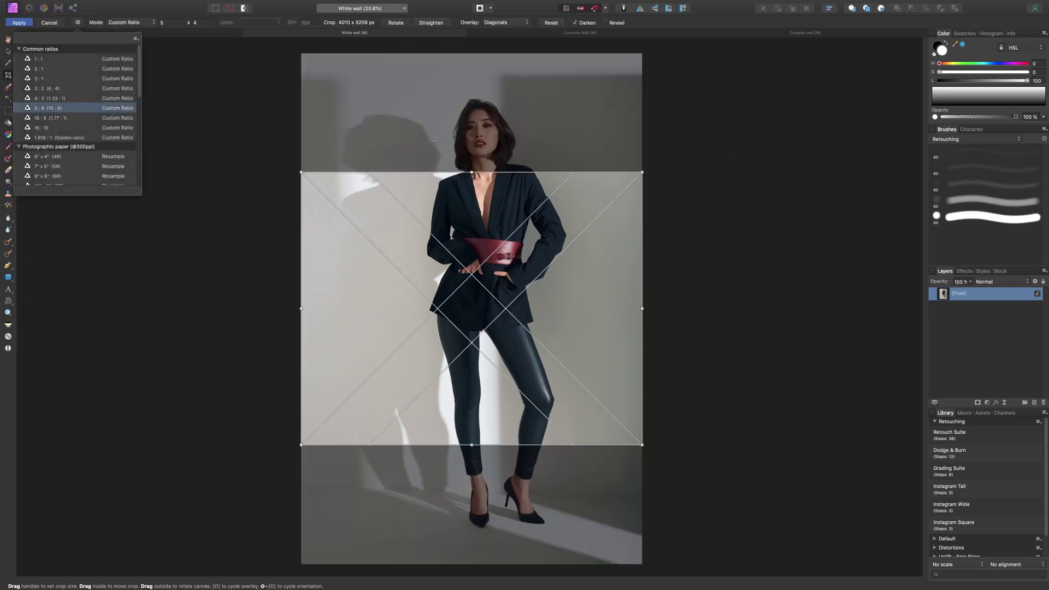
pyautogui.hotkey('shift', 'o')
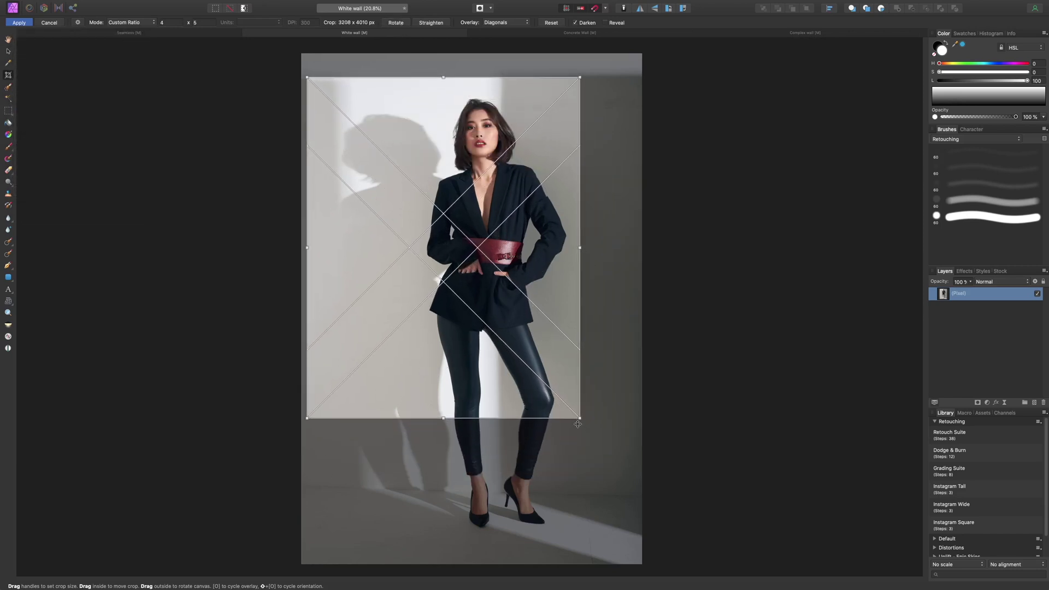
pyautogui.moveTo(581, 419); pyautogui.dragTo(681, 539)
pyautogui.moveTo(634, 472); pyautogui.dragTo(622, 472)
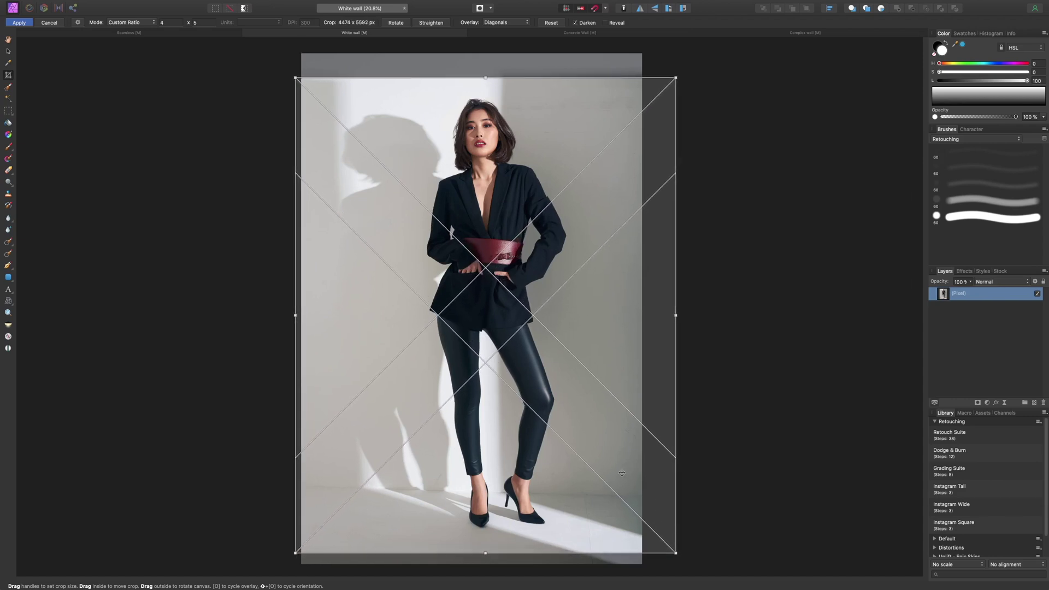
pyautogui.press('h')
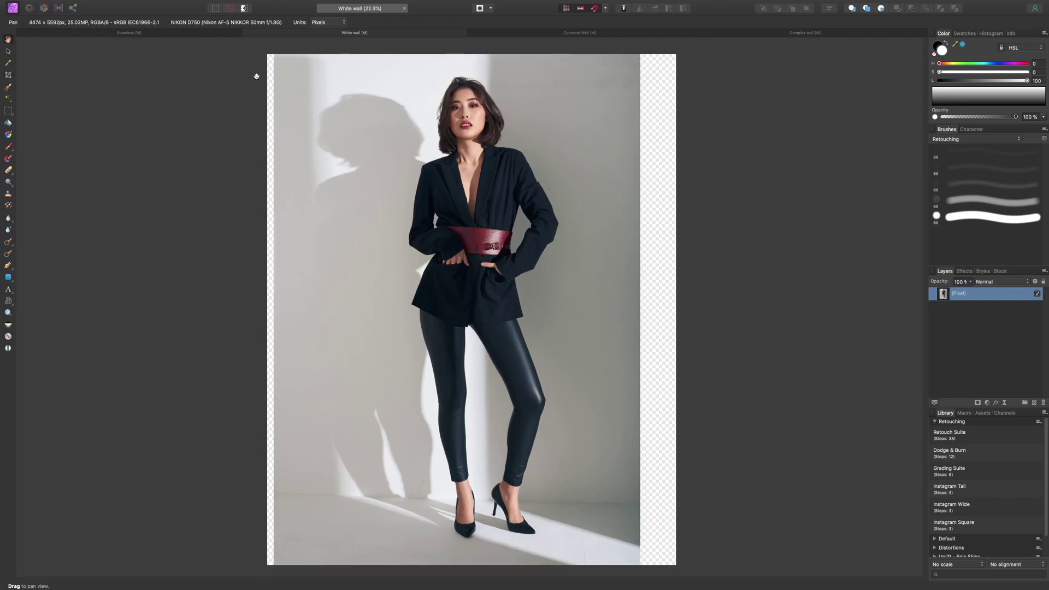
# Duplicate a narrow full-height strip of the photo's left edge onto a new layer and stretch it over the transparent gap beside it
pyautogui.press('m')
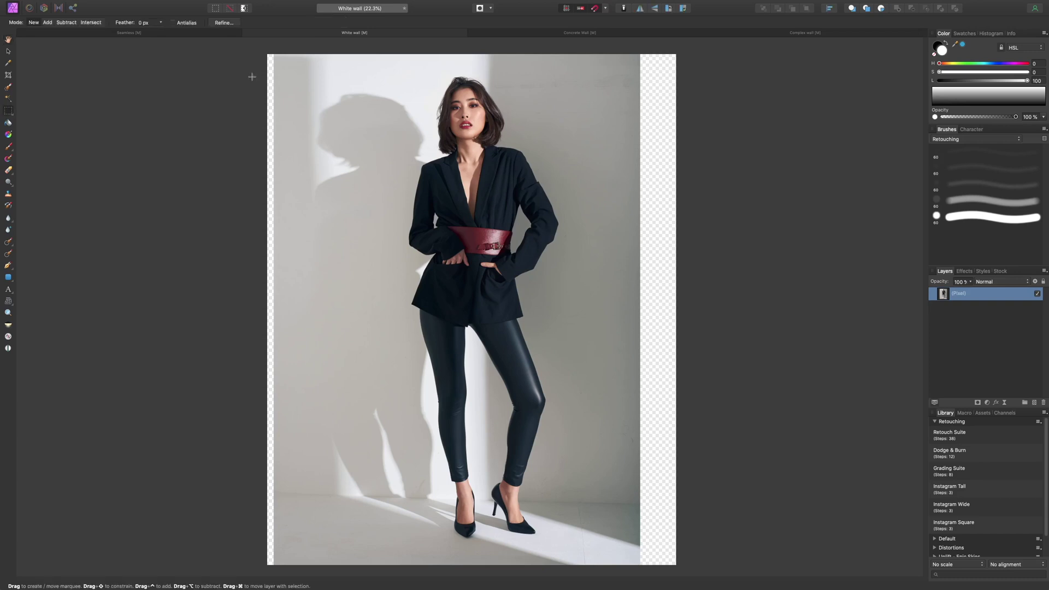
pyautogui.moveTo(282, 51); pyautogui.dragTo(273, 566)
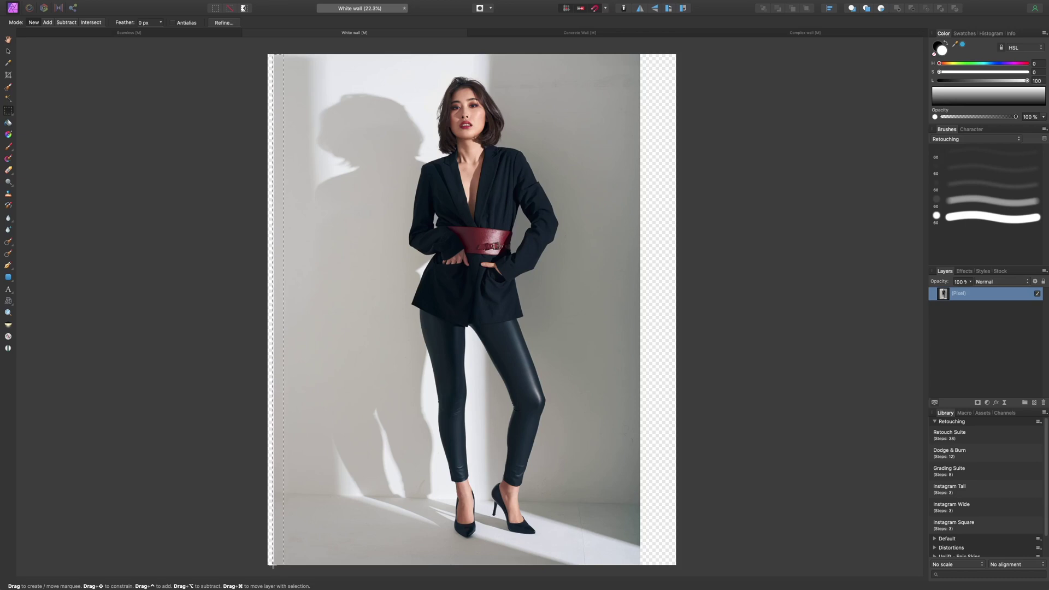
pyautogui.hotkey('ctrl', 'j')
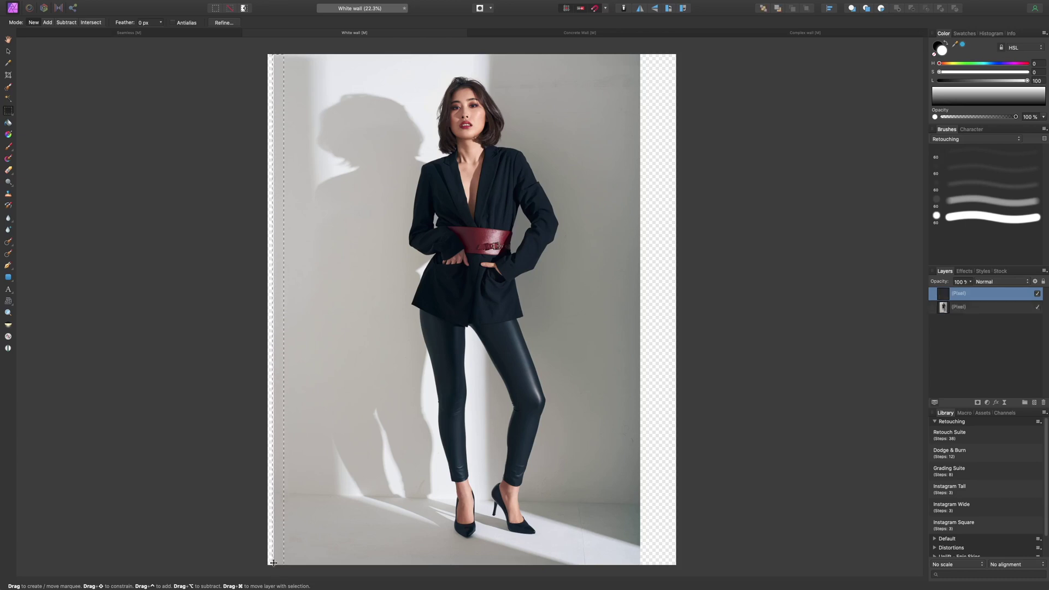
pyautogui.press('v')
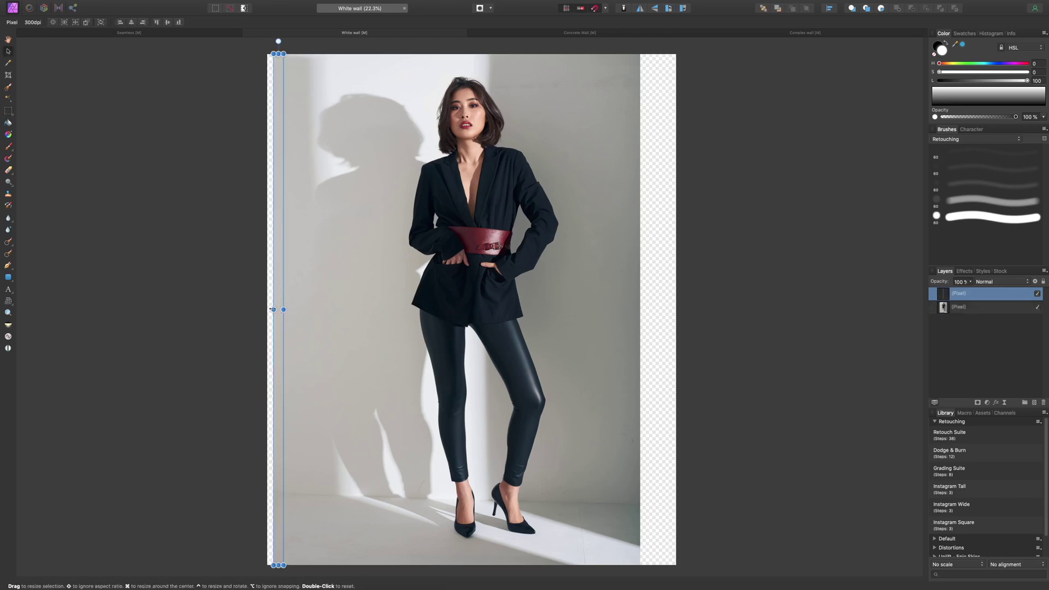
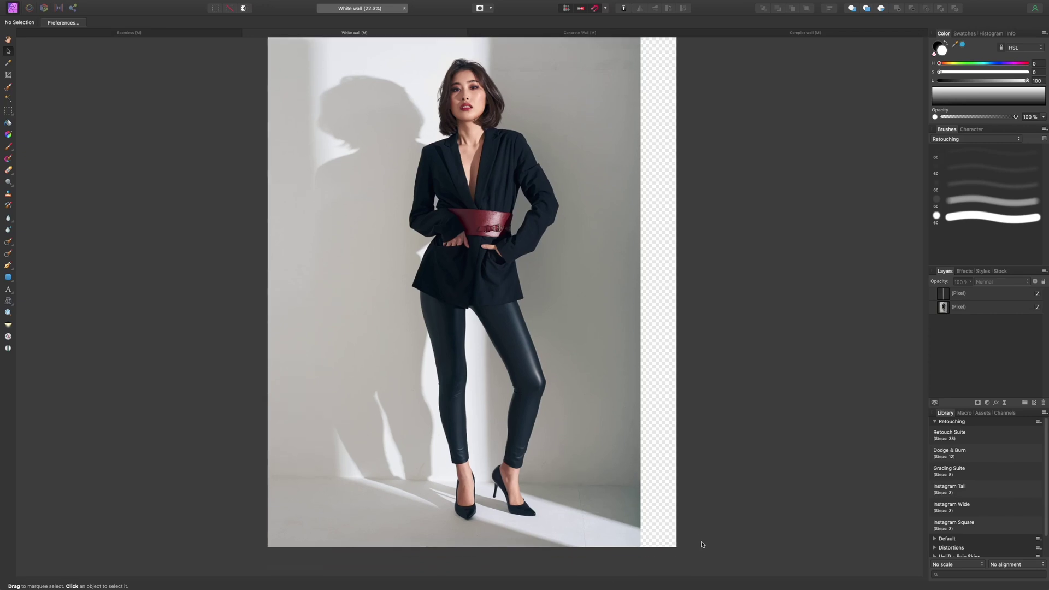
# Select a full-height strip along the original photo's right edge and duplicate it from the photo layer onto a new layer
pyautogui.click(963, 307)
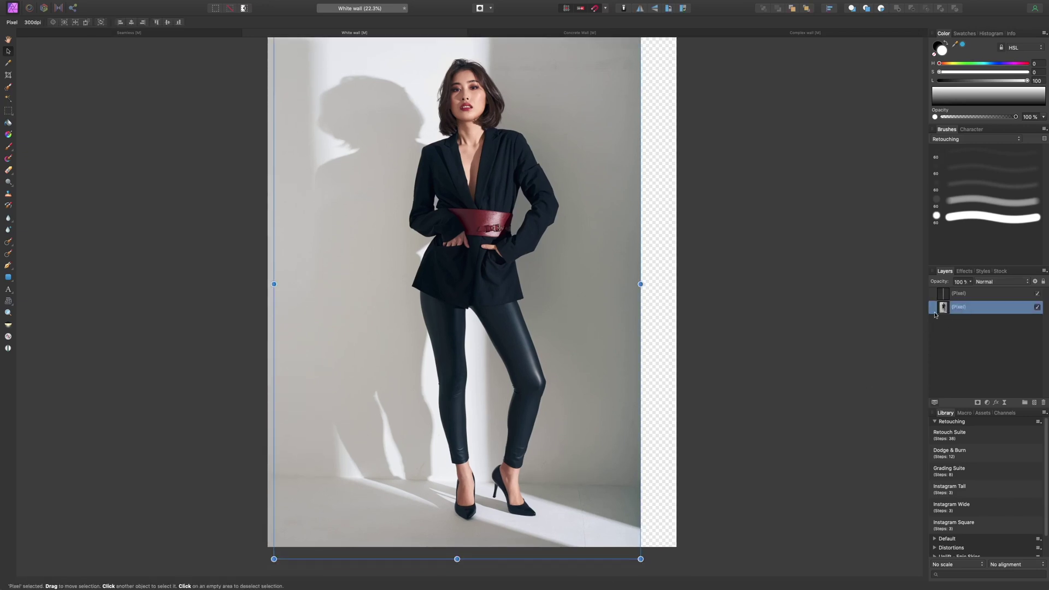
pyautogui.press('m')
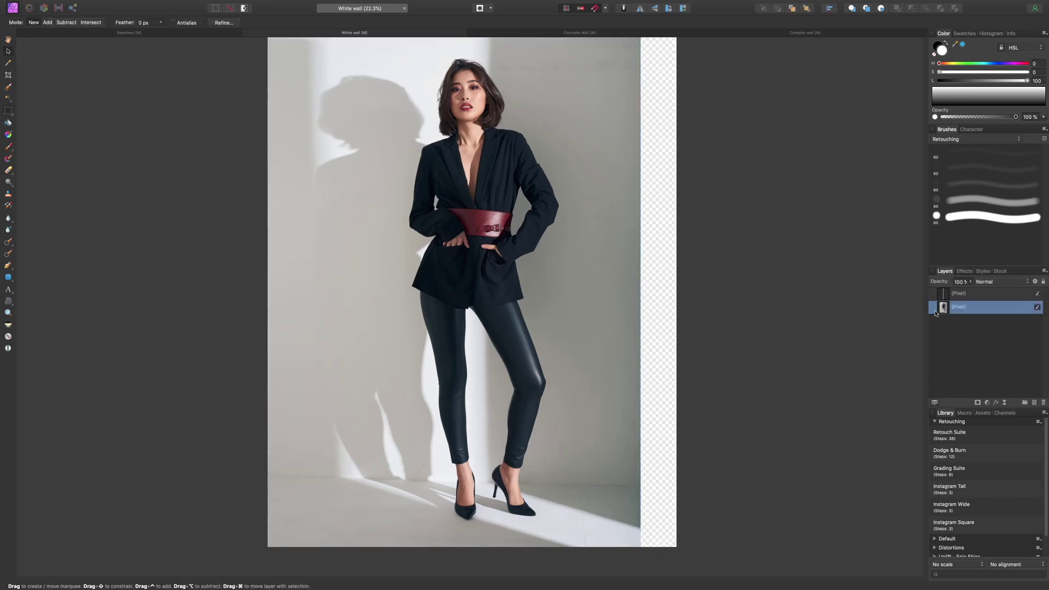
pyautogui.scroll(2, 689, 109)
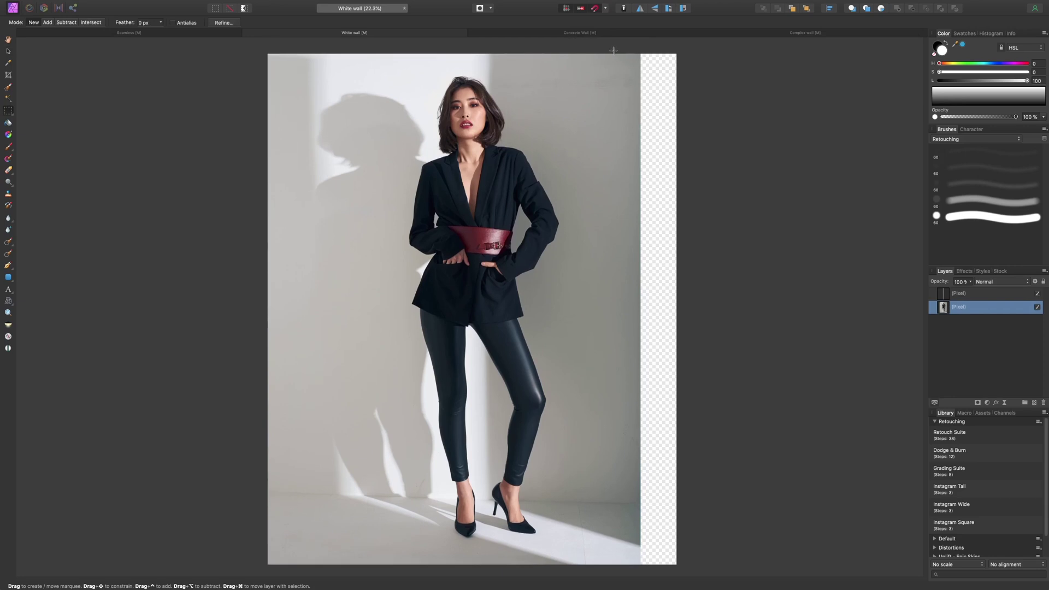
pyautogui.moveTo(614, 50); pyautogui.dragTo(642, 564)
pyautogui.press('super+j')
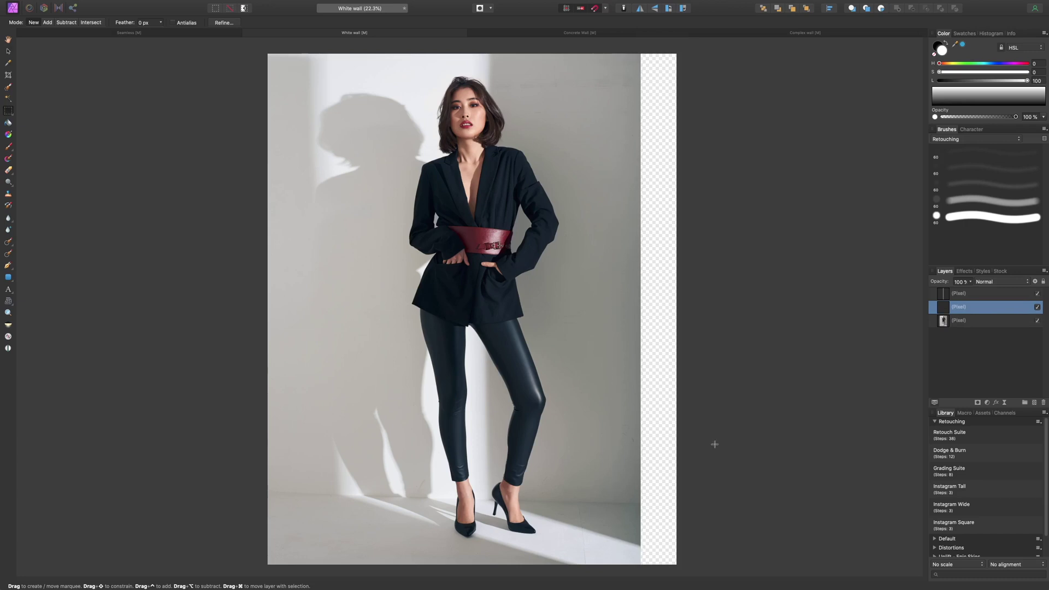
# Stretch the duplicated right-edge strip outward until it covers the transparent canvas side, and deselect it
pyautogui.press('v')
pyautogui.moveTo(644, 311); pyautogui.dragTo(678, 311)
pyautogui.click(729, 330)
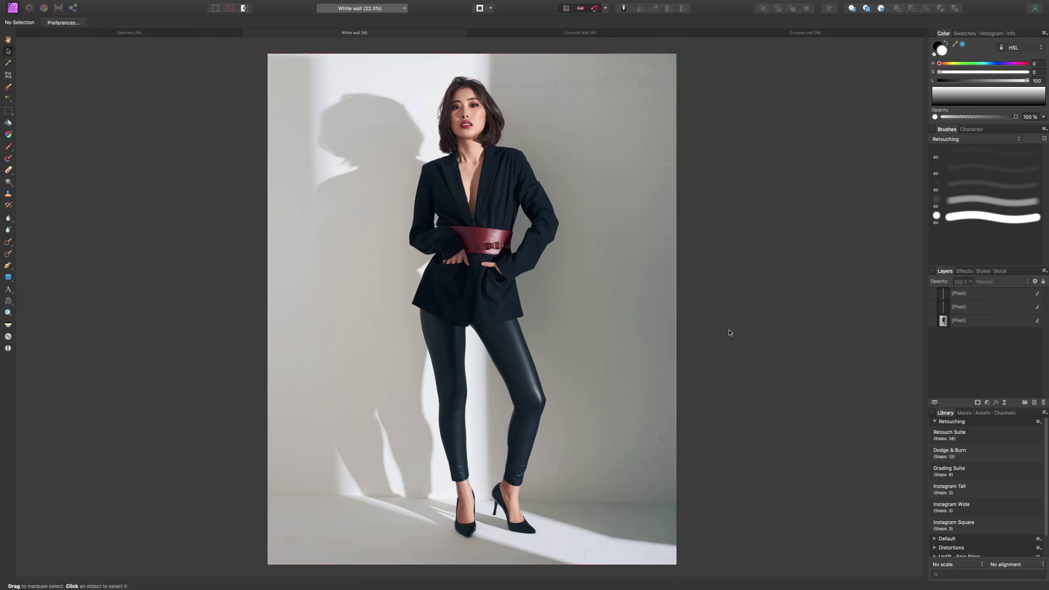
# Start a Mesh Warp on the stretched right strip layer and add a horizontal mesh division where the wall meets the floor
pyautogui.scroll(-3, 730, 333)
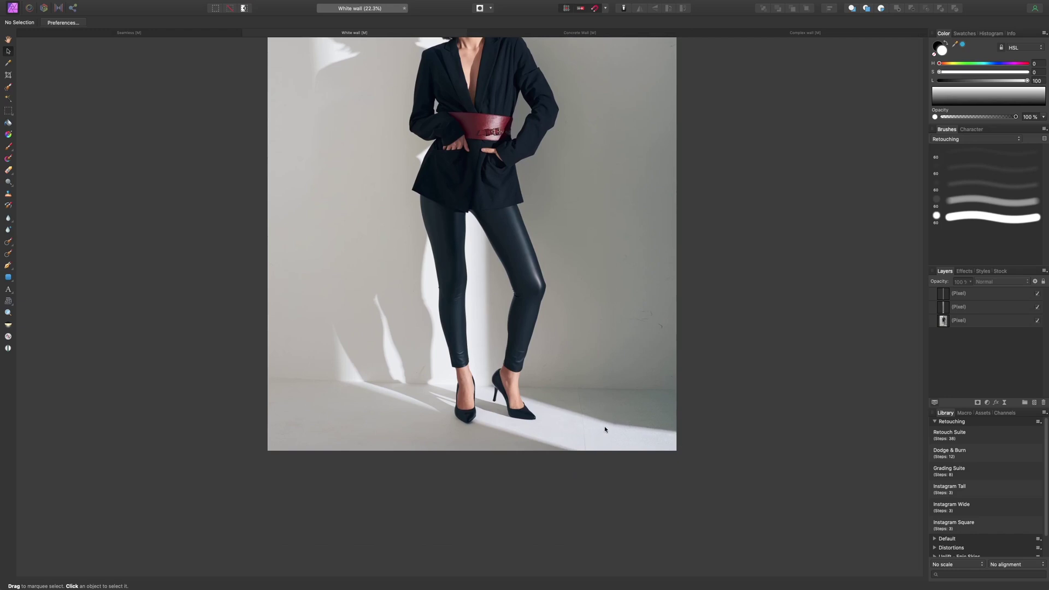
pyautogui.scroll(2, 658, 428)
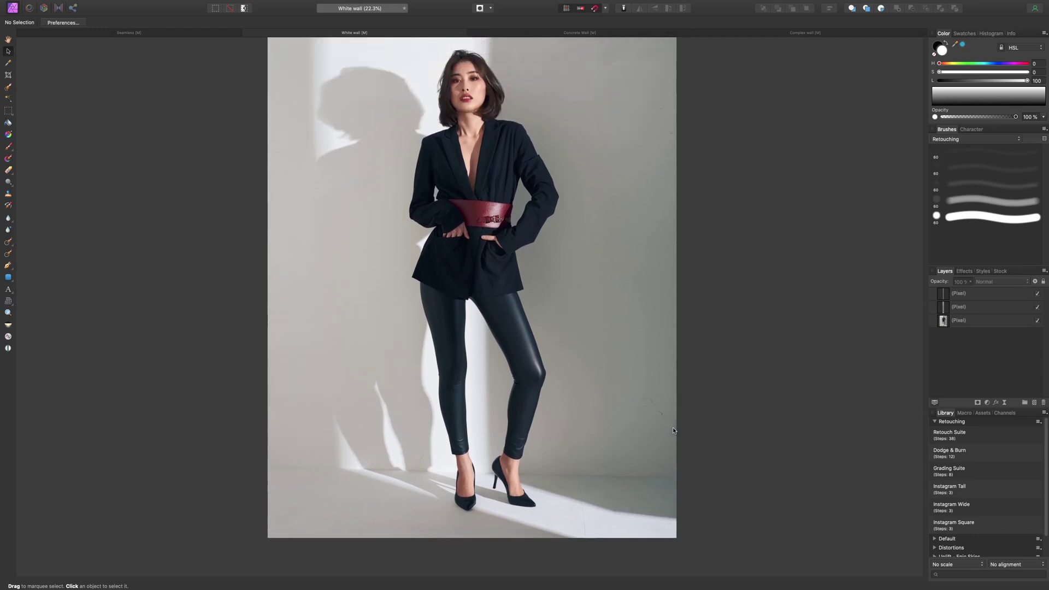
pyautogui.scroll(-1, 681, 431)
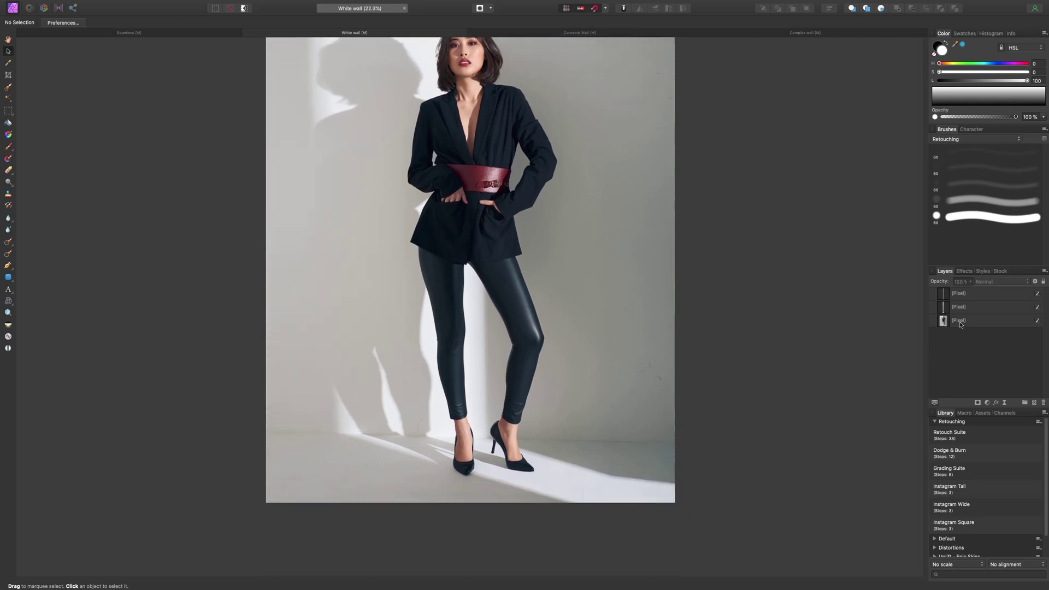
pyautogui.click(975, 310)
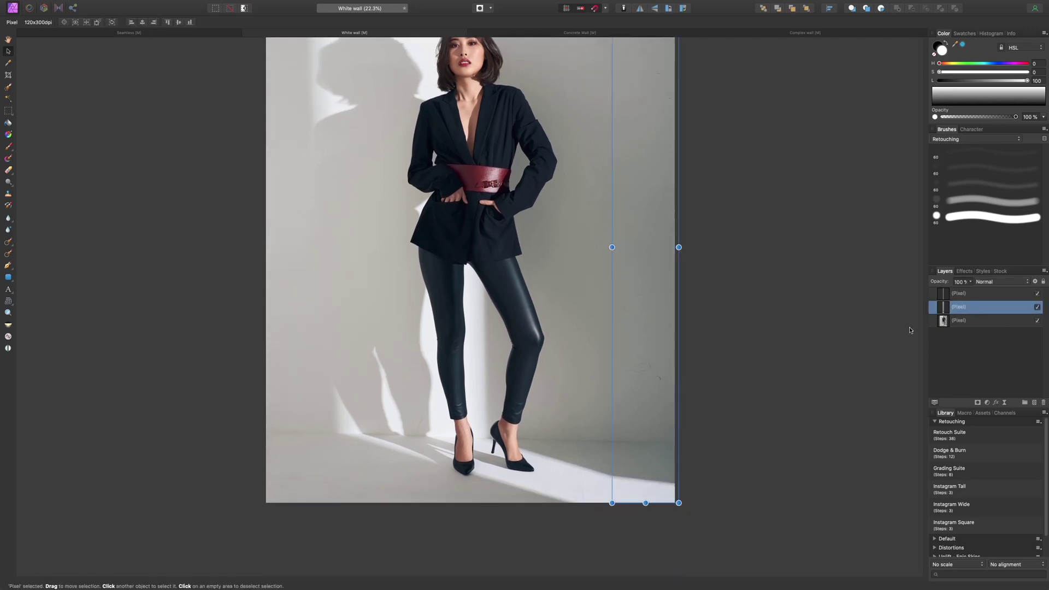
pyautogui.click(14, 306)
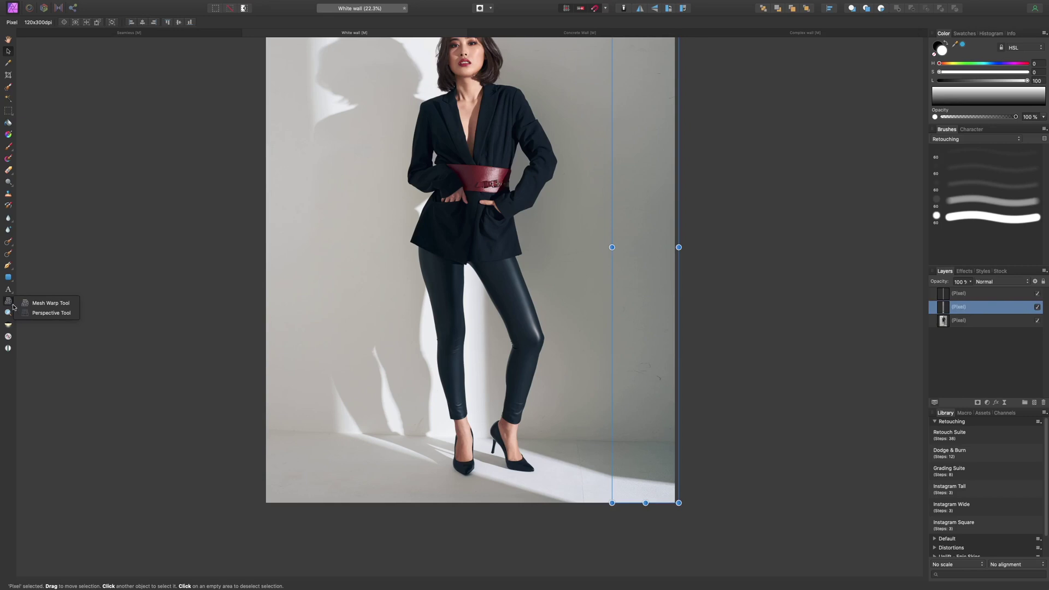
pyautogui.click(40, 305)
pyautogui.scroll(-2, 706, 384)
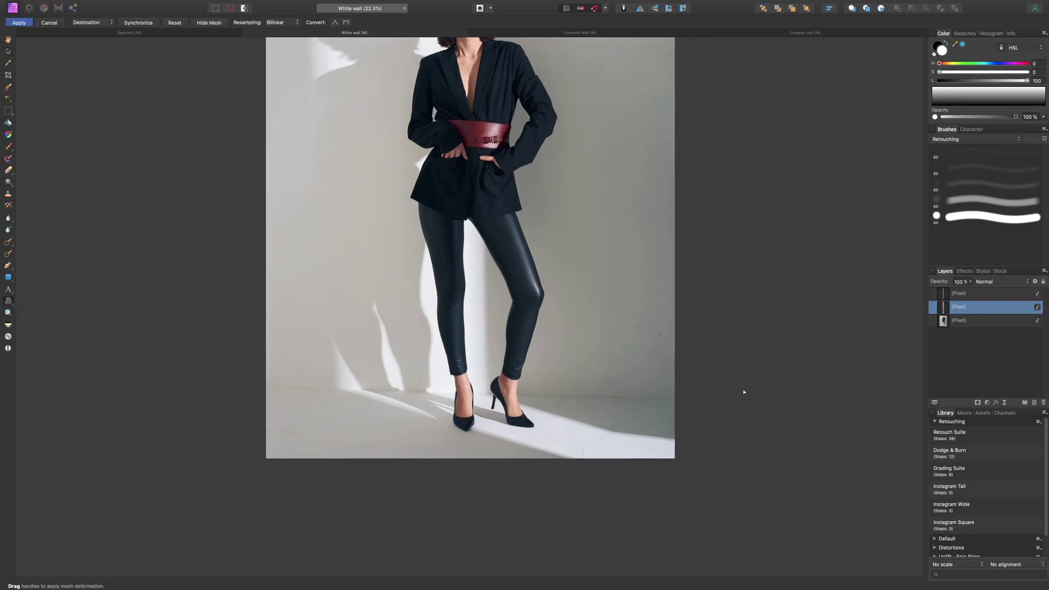
pyautogui.scroll(3, 745, 388)
pyautogui.hscroll(10, 731, 399)
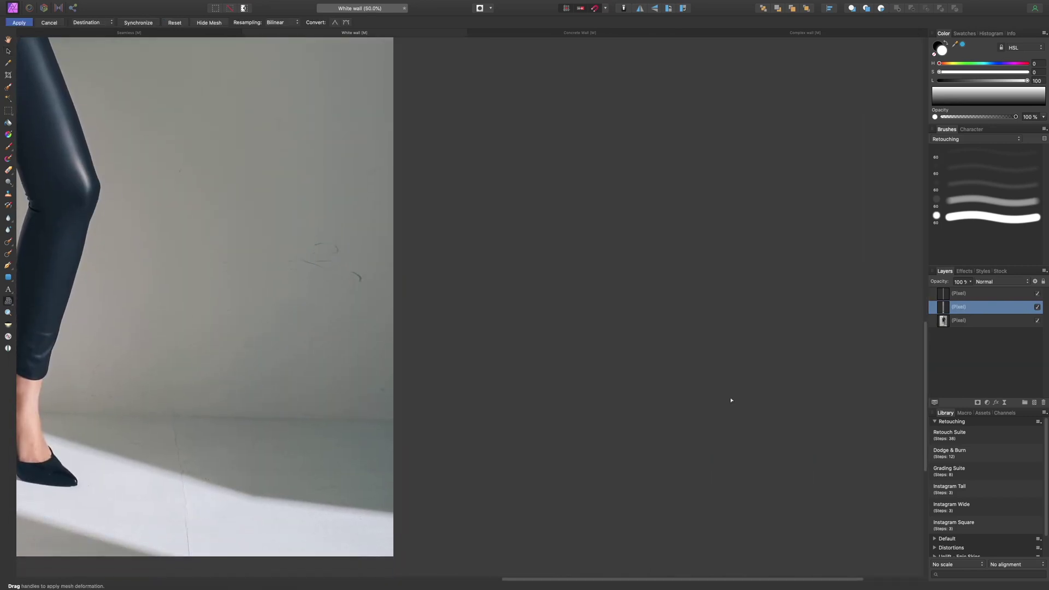
pyautogui.scroll(-3, 333, 382)
pyautogui.hscroll(-2, 485, 380)
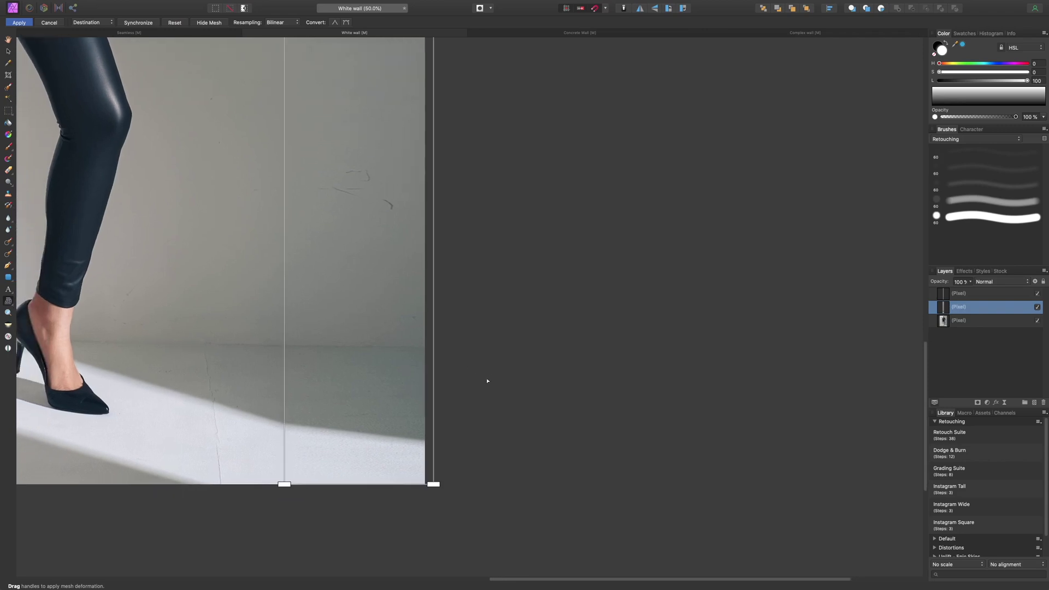
pyautogui.scroll(-3, 487, 380)
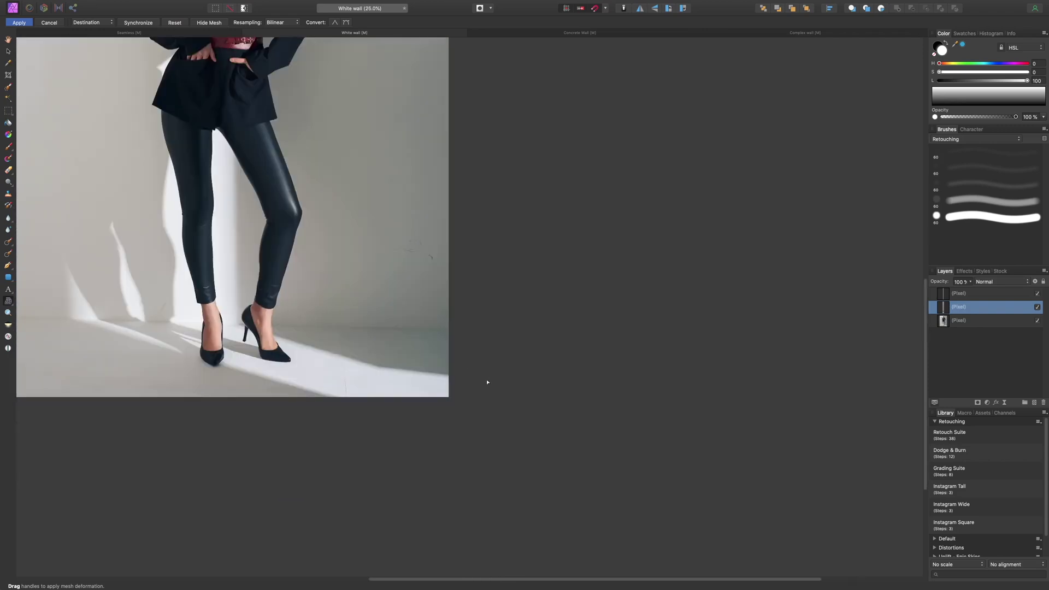
pyautogui.click(453, 328)
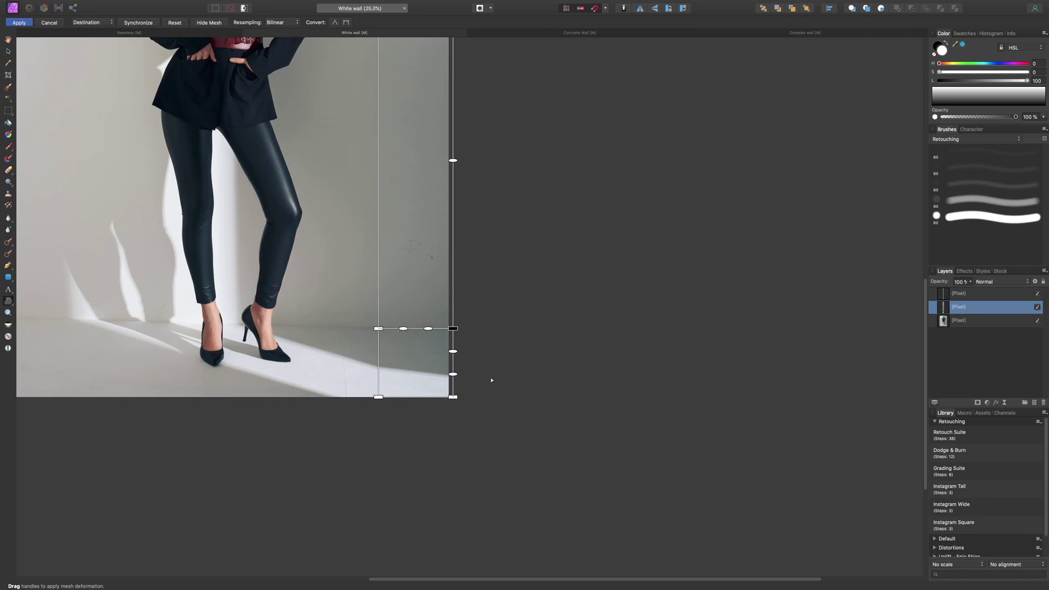
# Pull the mesh's lower outer corner below the canvas so the floor's light edge continues its slope, apply the warp, and review the whole image
pyautogui.scroll(-1, 492, 380)
pyautogui.hscroll(-1, 481, 384)
pyautogui.moveTo(465, 378); pyautogui.dragTo(444, 391)
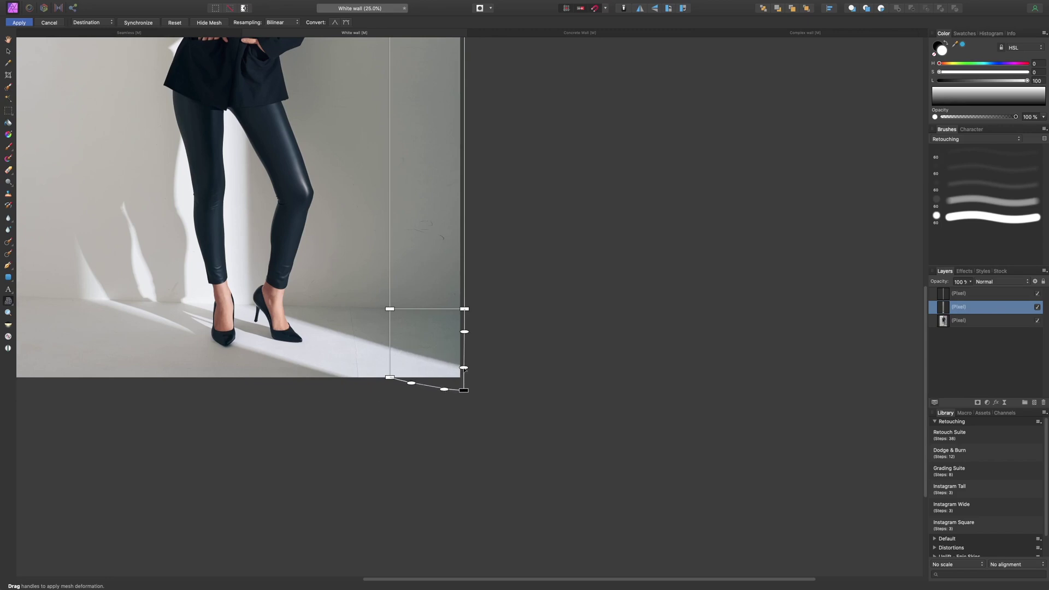
pyautogui.moveTo(465, 372); pyautogui.dragTo(466, 372)
pyautogui.click(19, 23)
pyautogui.press('super+0')
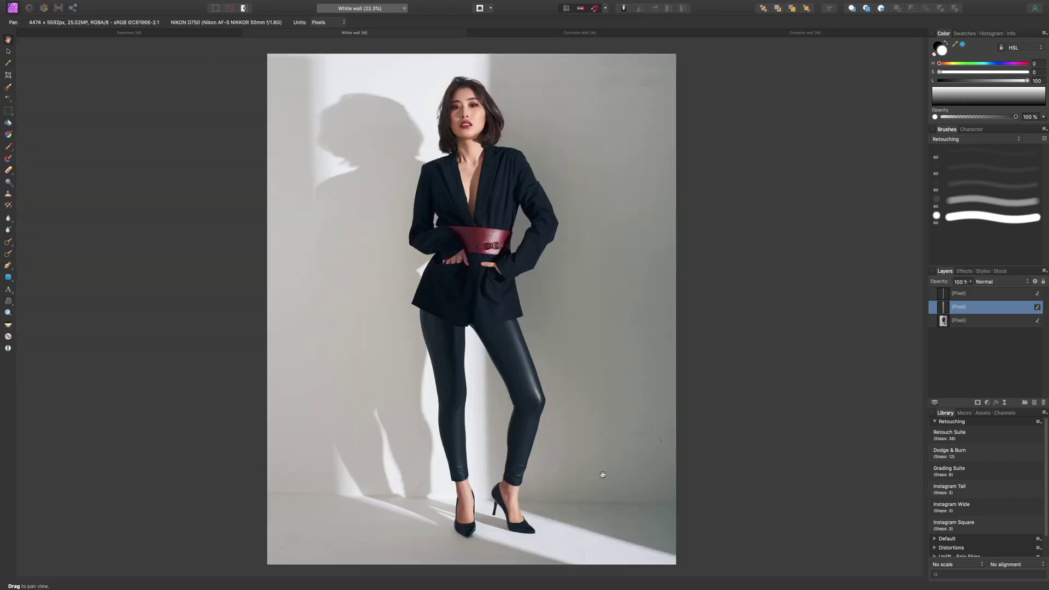
pyautogui.scroll(-3, 707, 506)
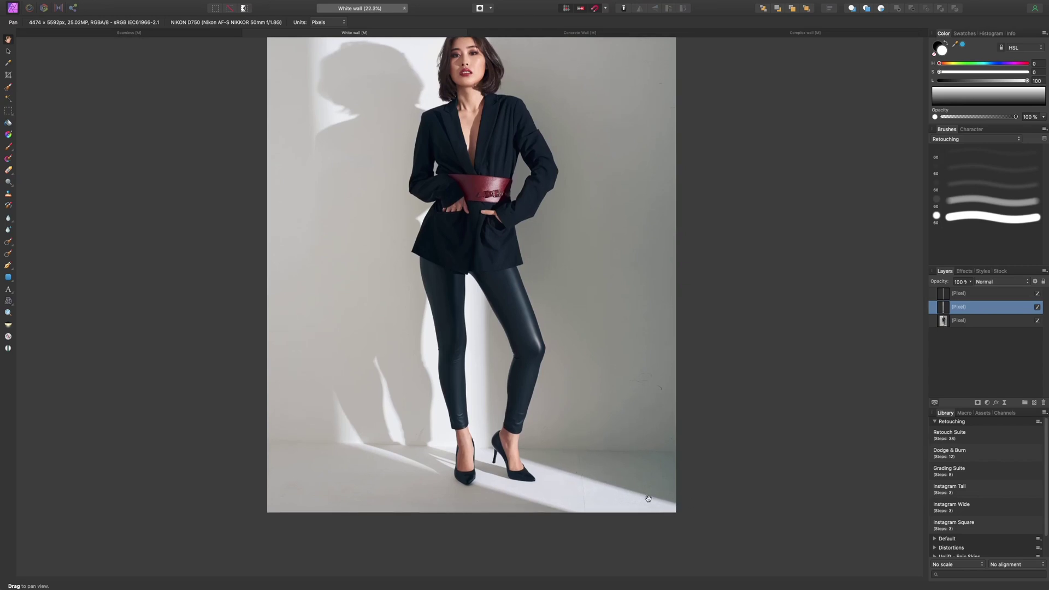
pyautogui.scroll(2, 675, 495)
pyautogui.hscroll(1, 677, 492)
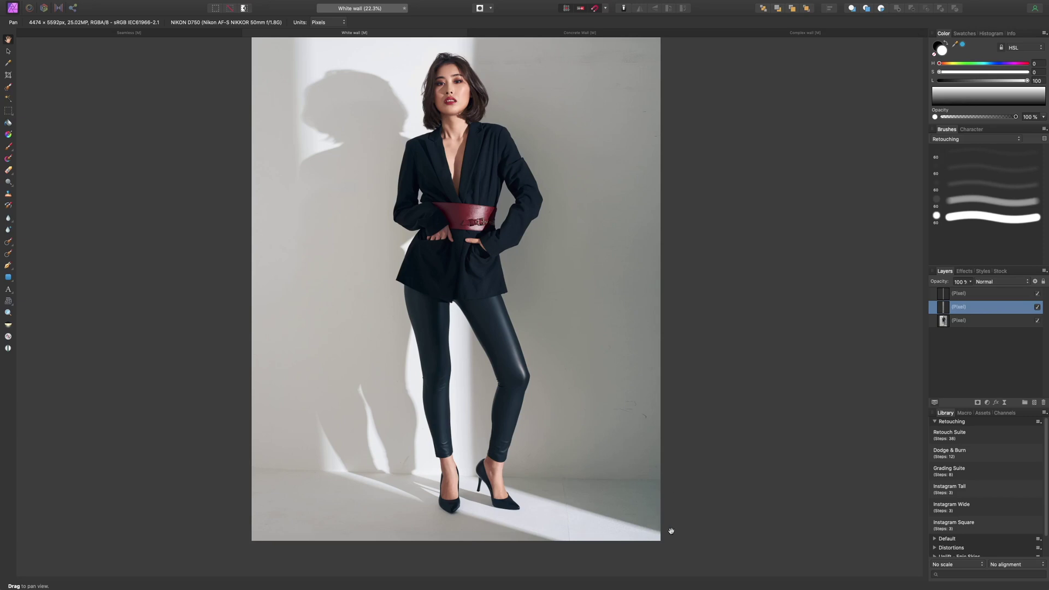
pyautogui.scroll(1, 672, 531)
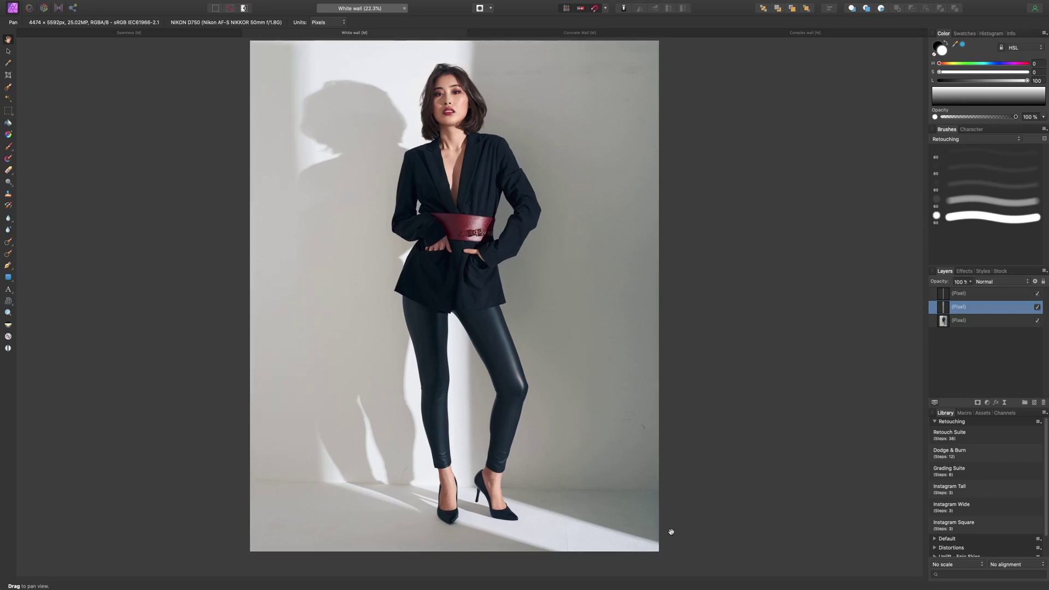
# Switch to the Concrete Wall photo and start a crop with the 5:4 ratio preset turned to portrait 4:5
pyautogui.click(562, 35)
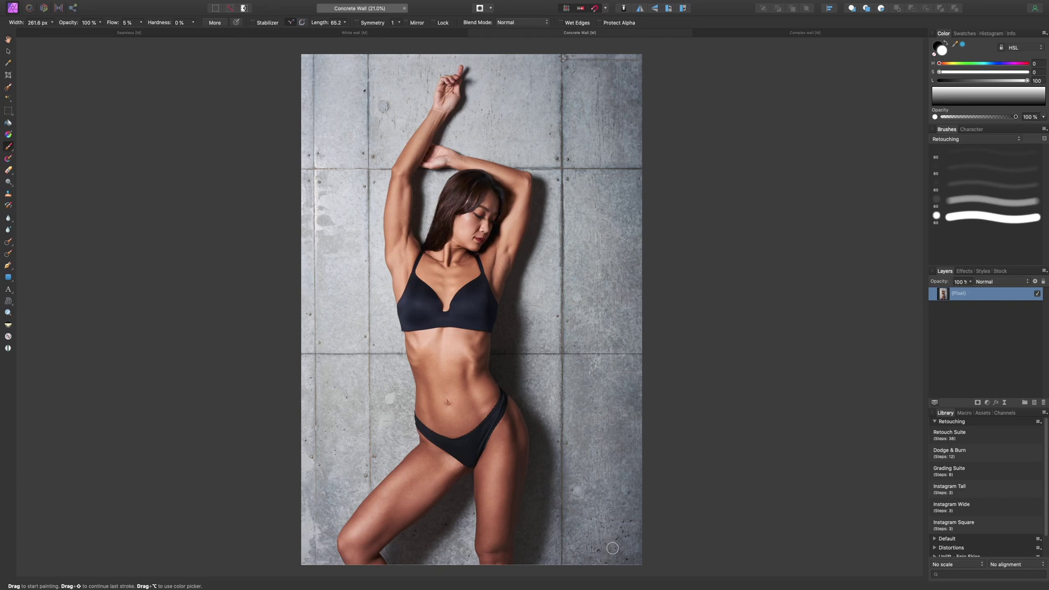
pyautogui.press('c')
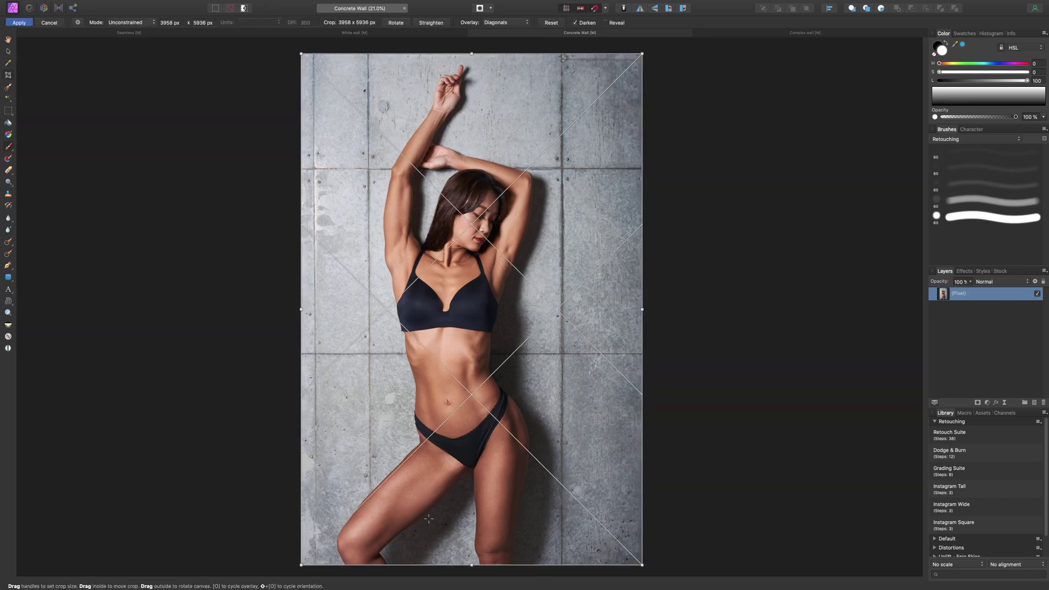
pyautogui.click(78, 23)
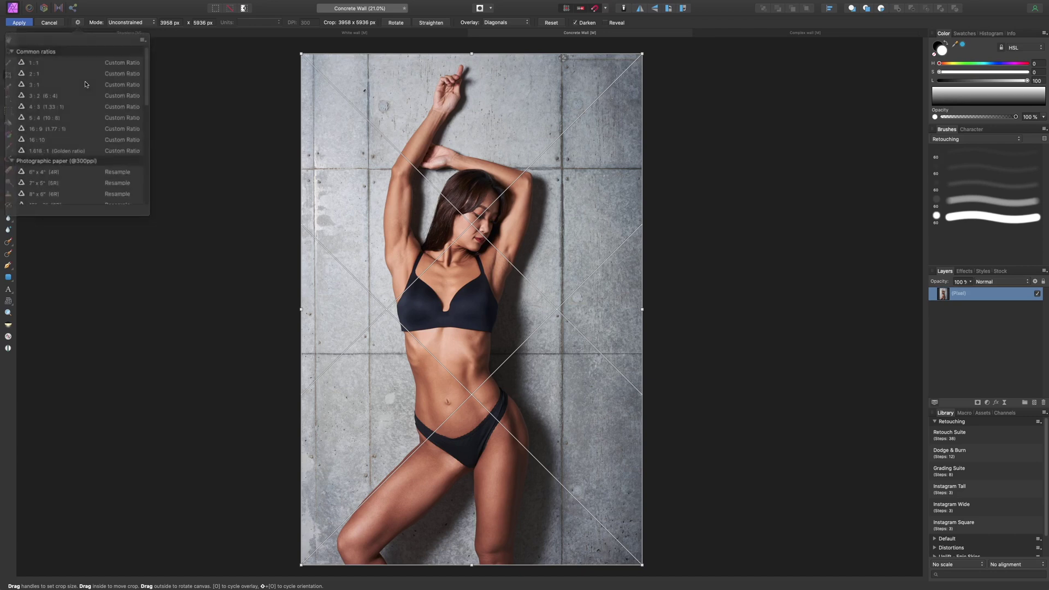
pyautogui.click(110, 108)
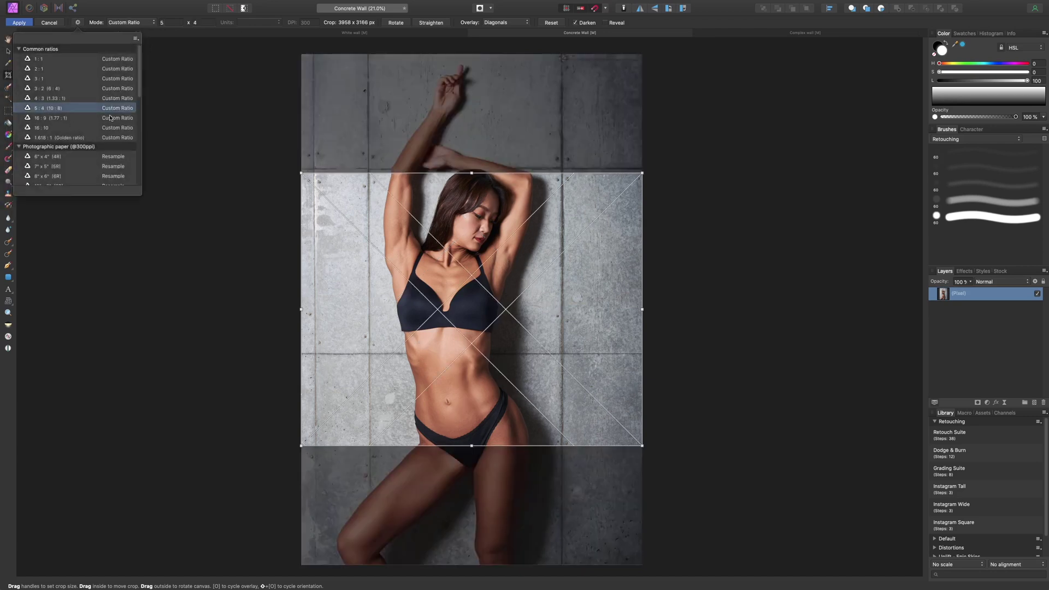
pyautogui.click(397, 23)
# Enlarge the crop to 4297 x 5371 px, position it with empty canvas on both sides of the photo, and apply it
pyautogui.moveTo(525, 295); pyautogui.dragTo(491, 215)
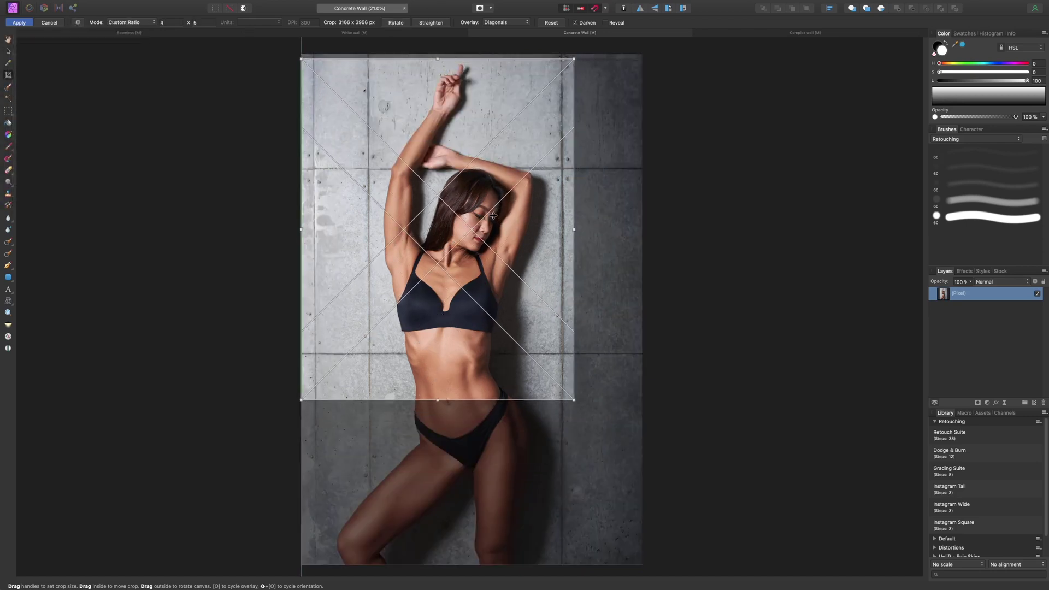
pyautogui.moveTo(574, 401); pyautogui.dragTo(639, 548)
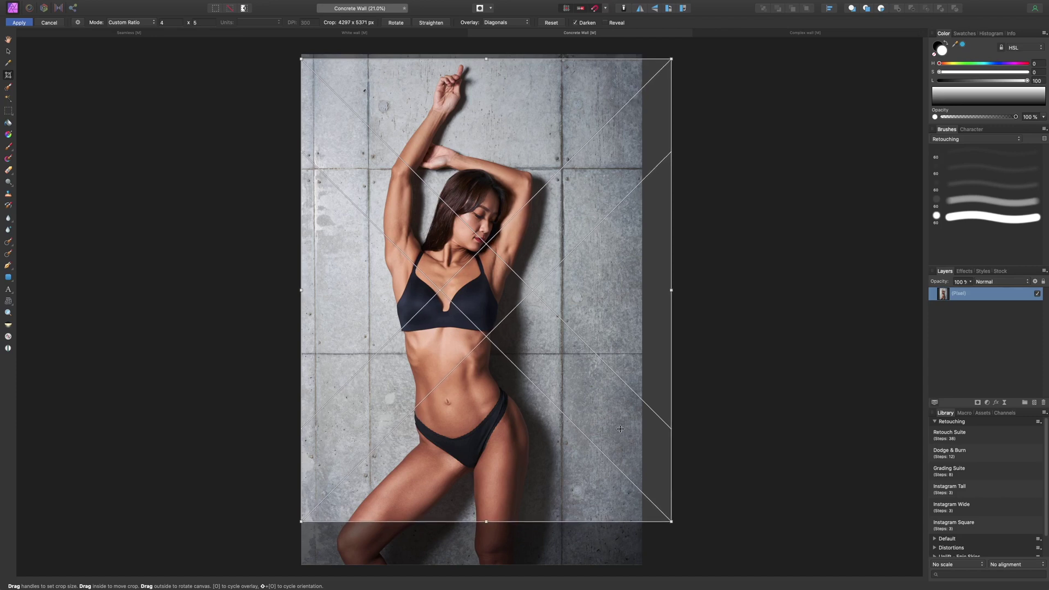
pyautogui.moveTo(622, 431); pyautogui.dragTo(603, 430)
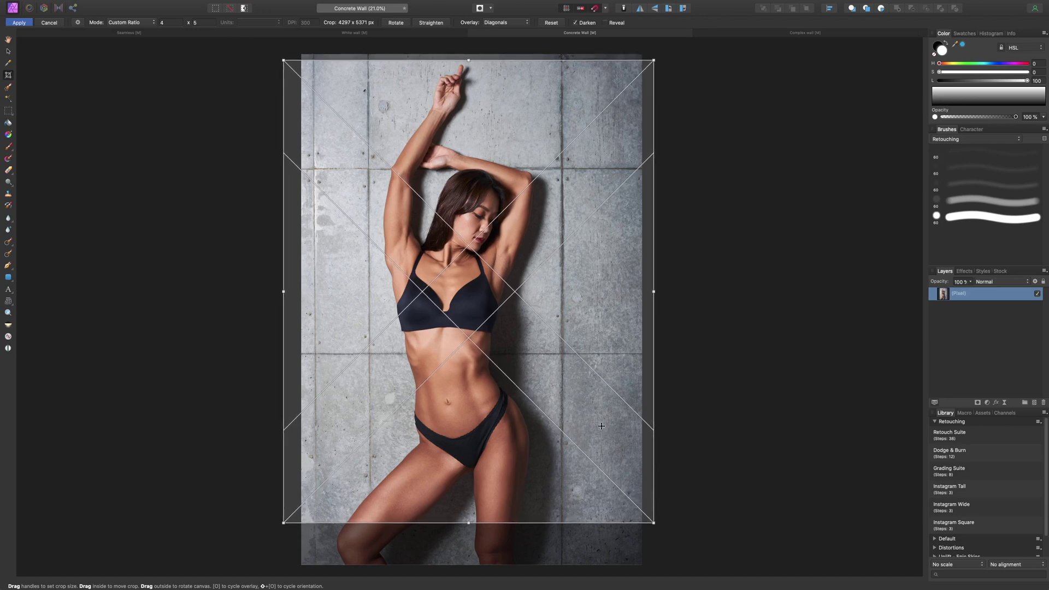
pyautogui.press('h')
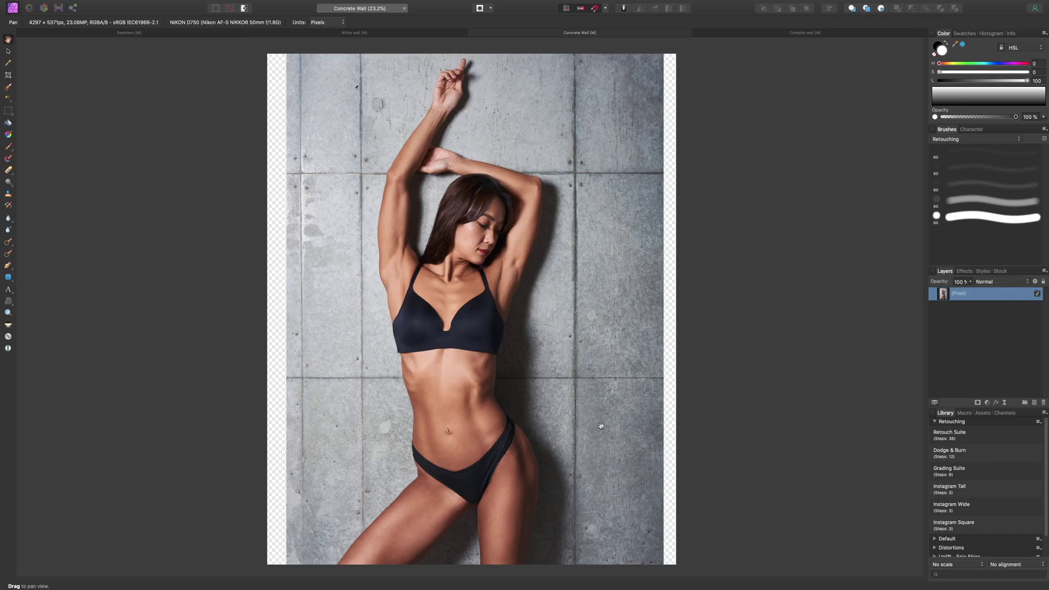
# Select a narrow full-height strip along the concrete wall photo's right edge and duplicate it onto a new layer
pyautogui.press('m')
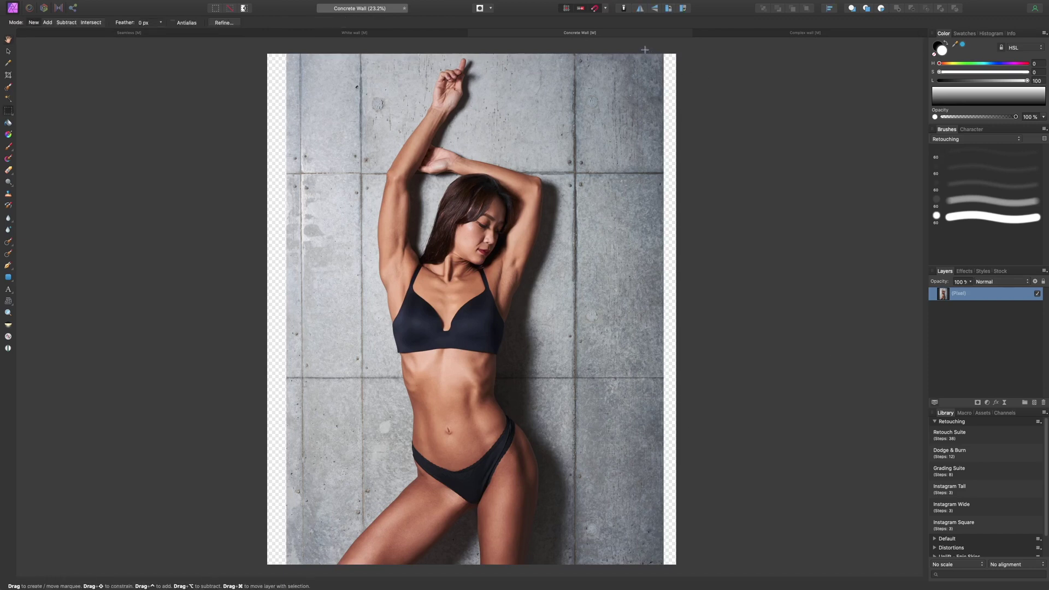
pyautogui.moveTo(645, 50); pyautogui.dragTo(662, 571)
pyautogui.scroll(-1, 662, 572)
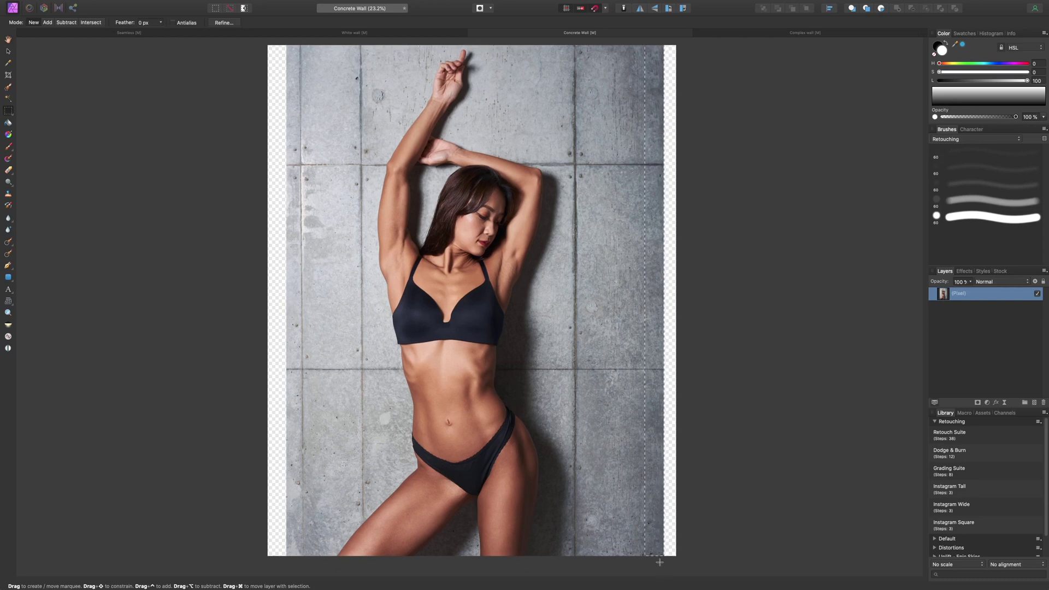
pyautogui.press('super+j')
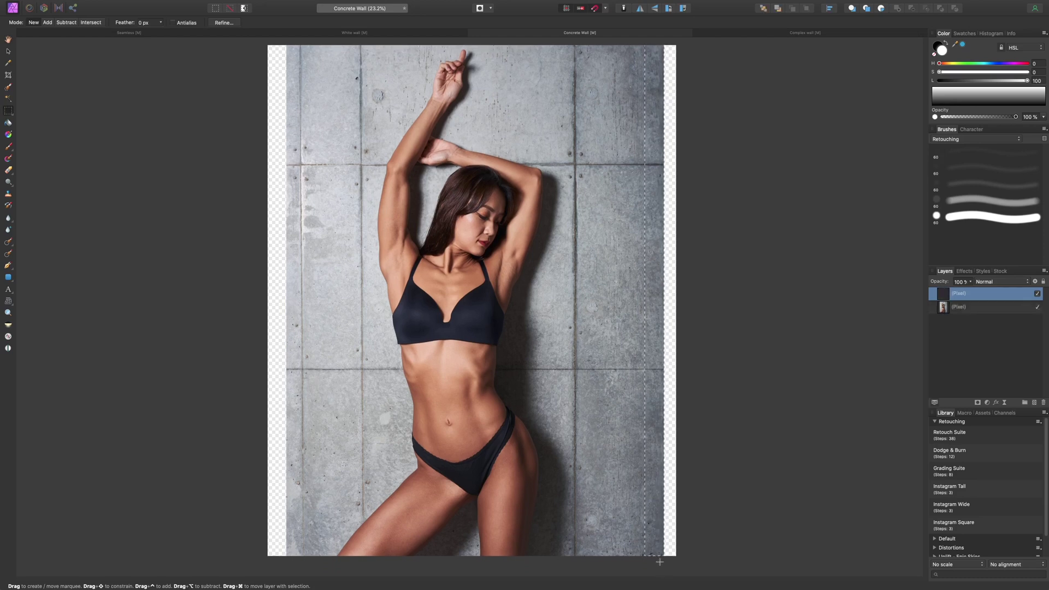
# Try stretching the duplicated concrete strip outward over the transparent right side, deselect it, and check the texture
pyautogui.press('v')
pyautogui.moveTo(664, 301); pyautogui.dragTo(681, 300)
pyautogui.click(707, 302)
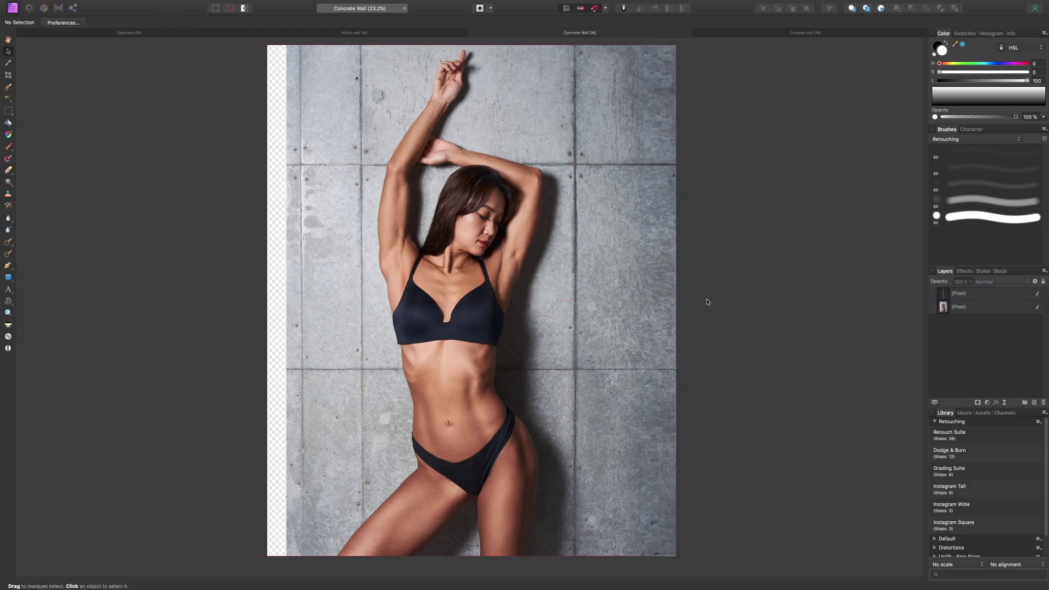
pyautogui.press('super+1')
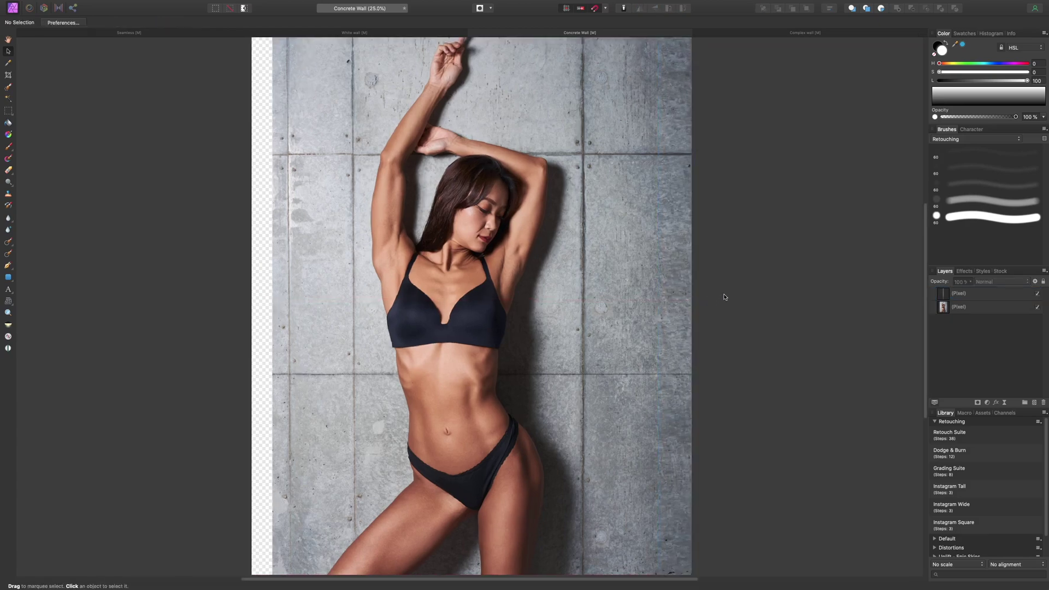
pyautogui.press('super+0')
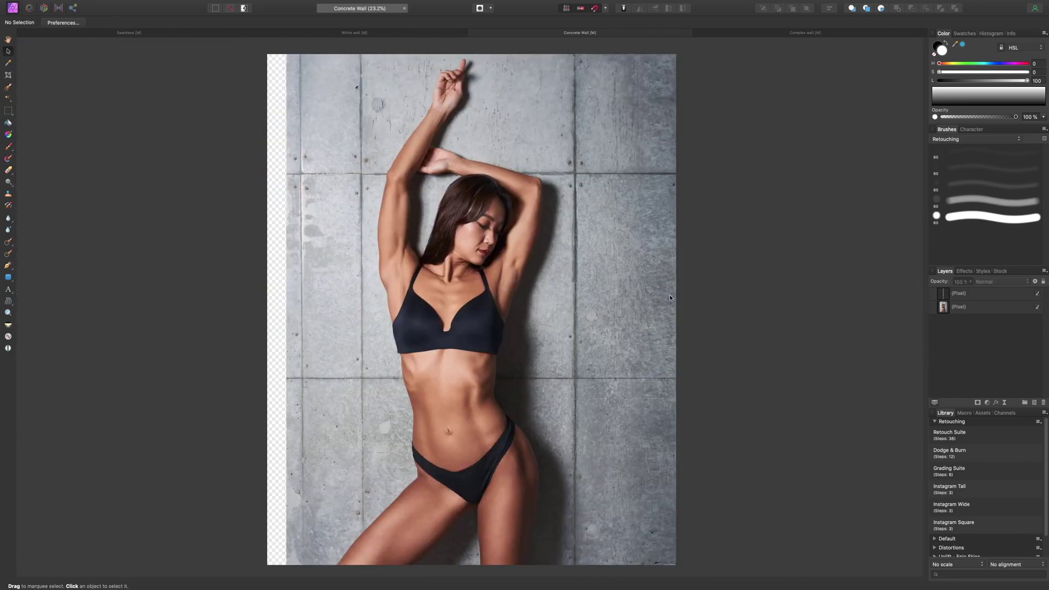
# Stretch the concrete strip far beyond the canvas edge to exaggerate the texture distortion, and deselect it
pyautogui.click(664, 294)
pyautogui.moveTo(677, 310); pyautogui.dragTo(777, 309)
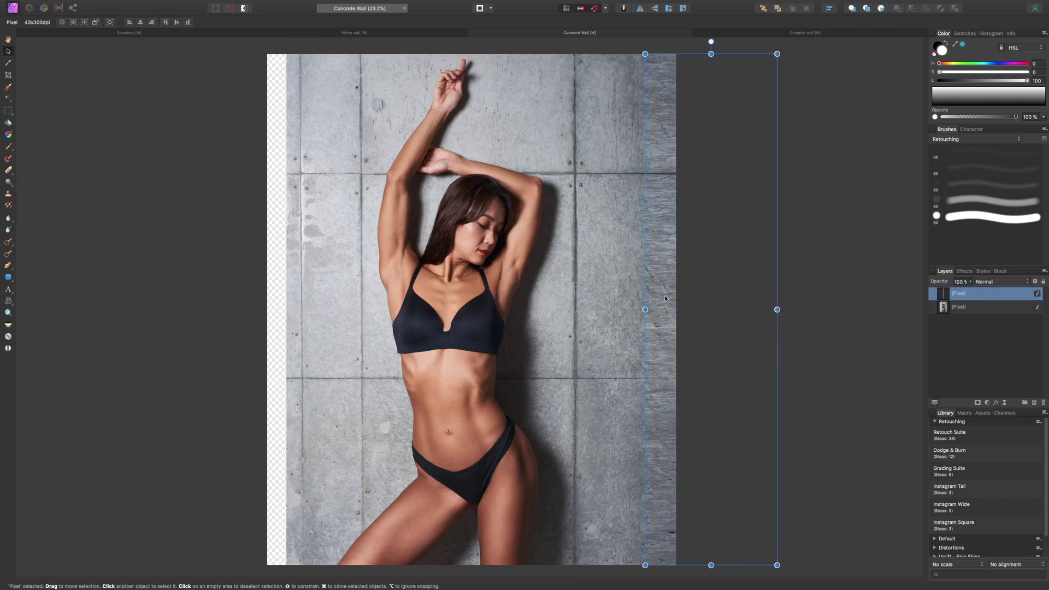
pyautogui.click(831, 317)
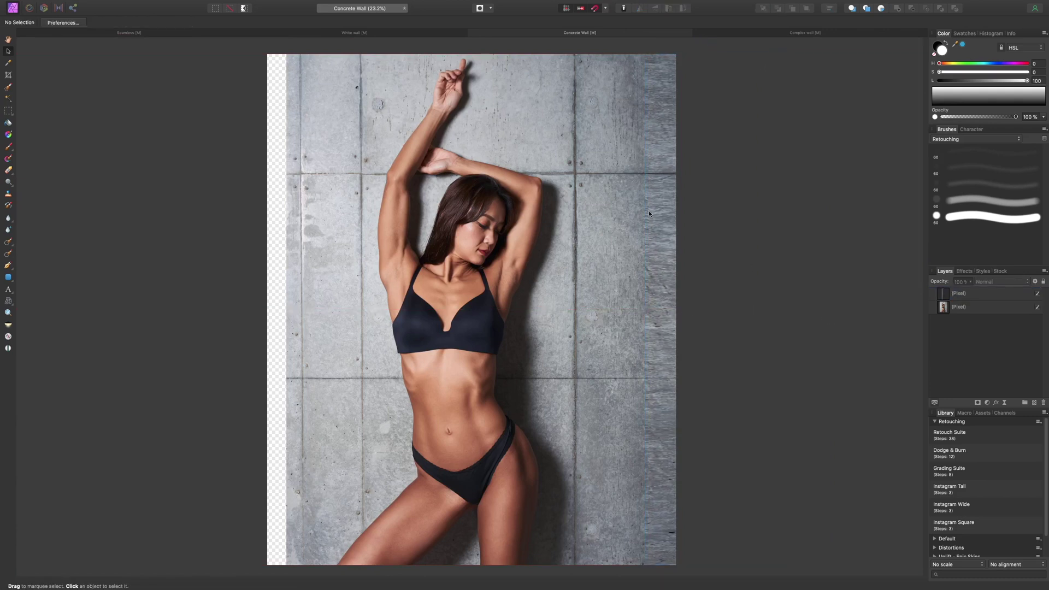
# Undo all stretching of the duplicated concrete strip
pyautogui.press('super+z')
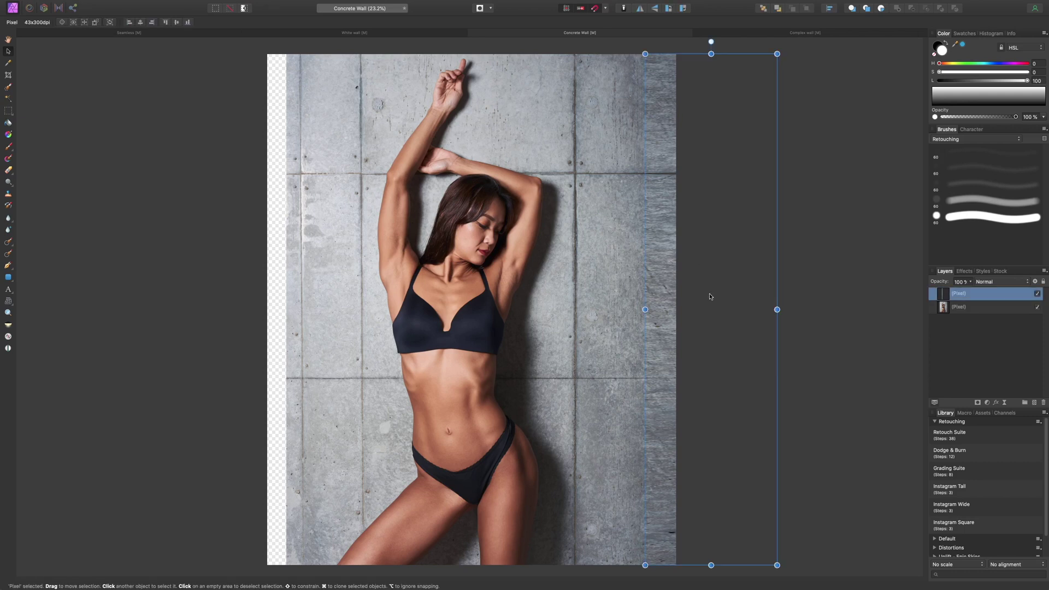
pyautogui.press('super+z')
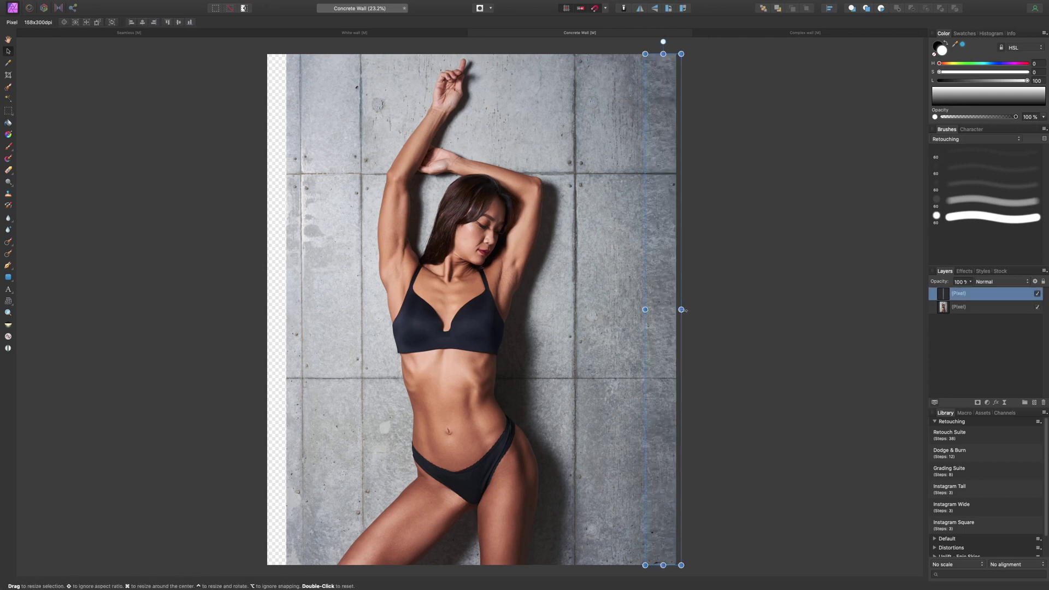
pyautogui.moveTo(683, 310); pyautogui.dragTo(677, 310)
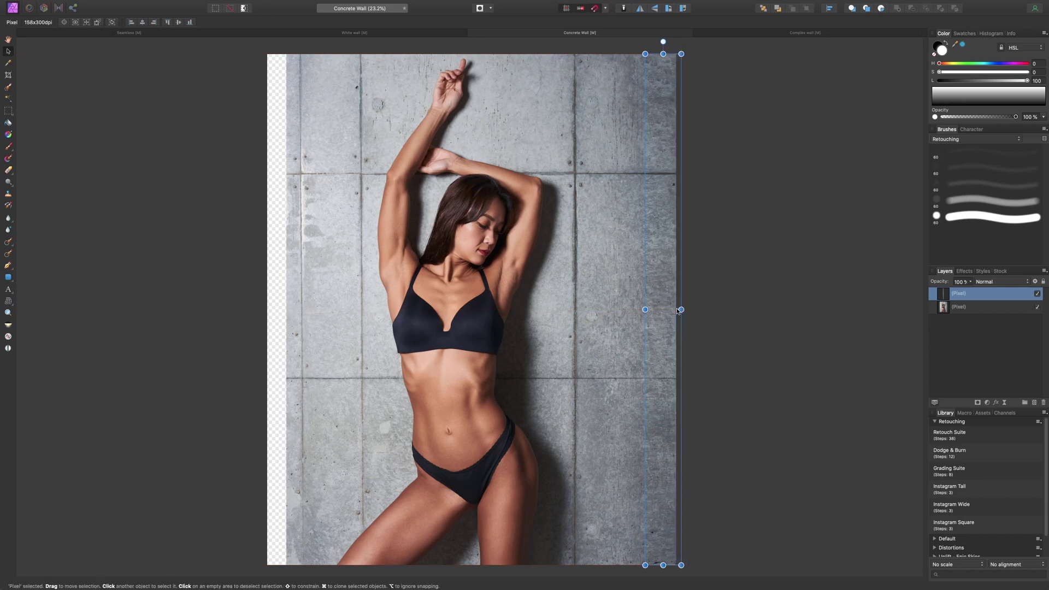
pyautogui.click(678, 312)
pyautogui.press('super+z')
pyautogui.press('super+z')
pyautogui.press('super+z')
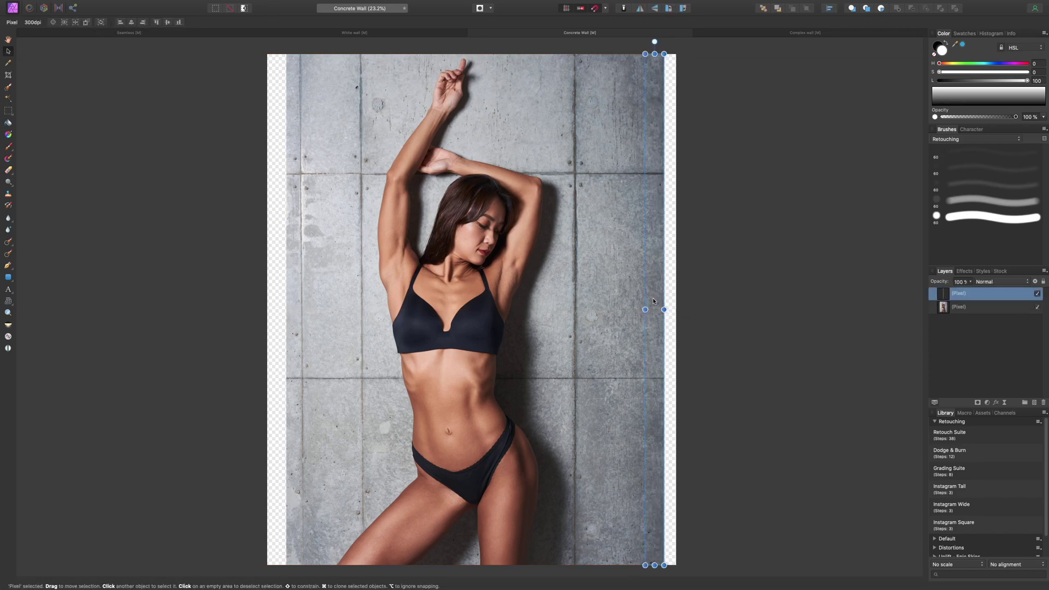
# Move the unstretched strip outward over the transparent right side until it meets the photo's edge, and deselect it
pyautogui.moveTo(654, 300); pyautogui.dragTo(671, 299)
pyautogui.press('super+plus')
pyautogui.press('super+plus')
pyautogui.press('super+plus')
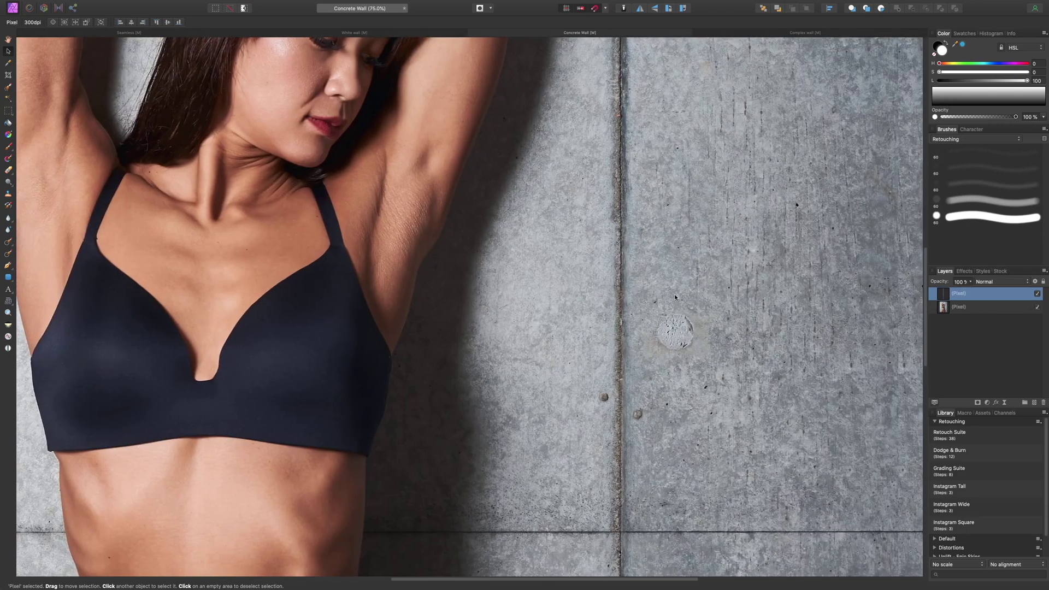
pyautogui.hscroll(10, 675, 297)
pyautogui.press('super+plus')
pyautogui.moveTo(474, 330); pyautogui.dragTo(481, 328)
pyautogui.click(593, 326)
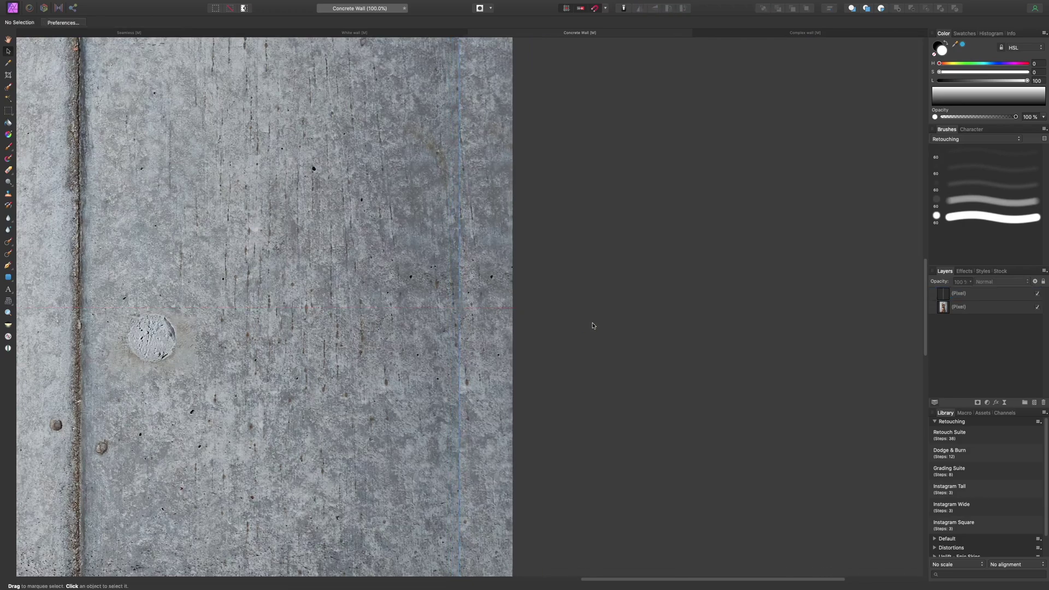
# Fine-tune the strip's horizontal position at high magnification so it sits flush with the photo's right edge, and deselect it
pyautogui.press('super+0')
pyautogui.press('super+plus')
pyautogui.press('super+plus')
pyautogui.press('super+plus')
pyautogui.press('super+plus')
pyautogui.hscroll(4, 694, 299)
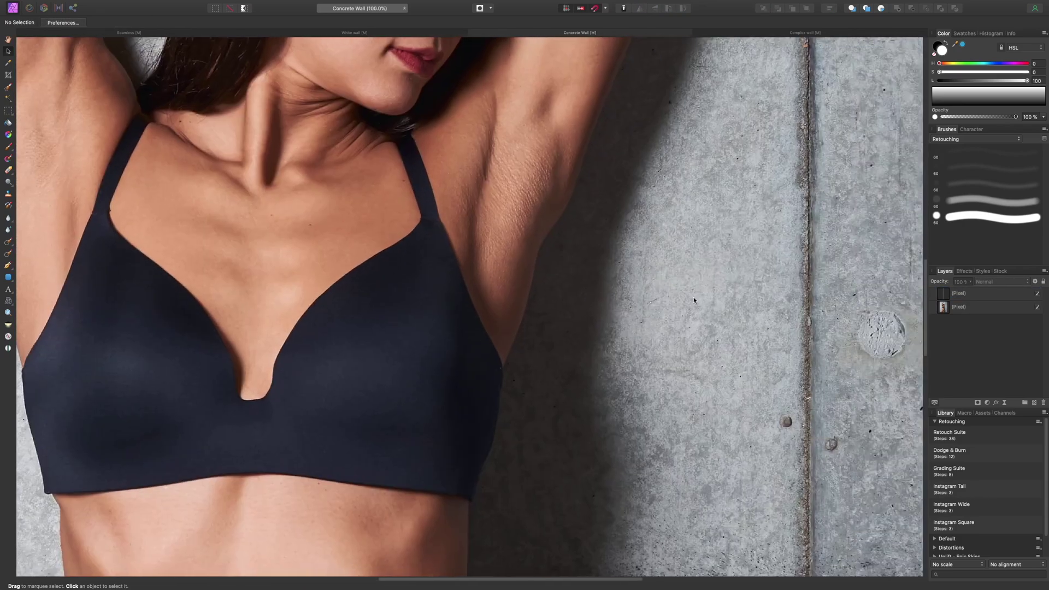
pyautogui.hscroll(12, 694, 301)
pyautogui.click(563, 298)
pyautogui.press('super+plus')
pyautogui.press('super+plus')
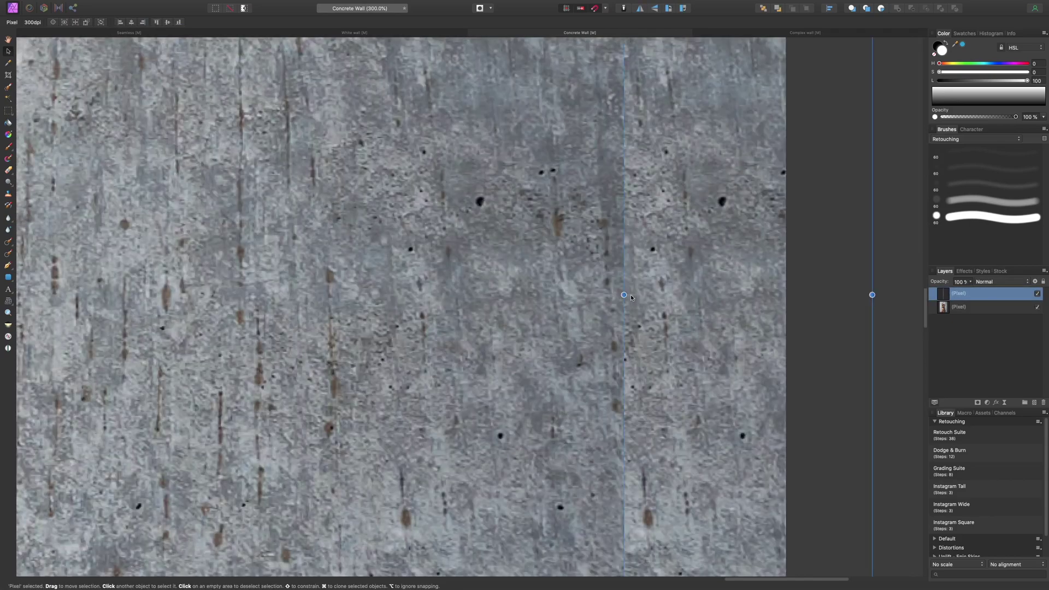
pyautogui.press('super+plus')
pyautogui.hscroll(4, 664, 294)
pyautogui.moveTo(673, 293); pyautogui.dragTo(668, 294)
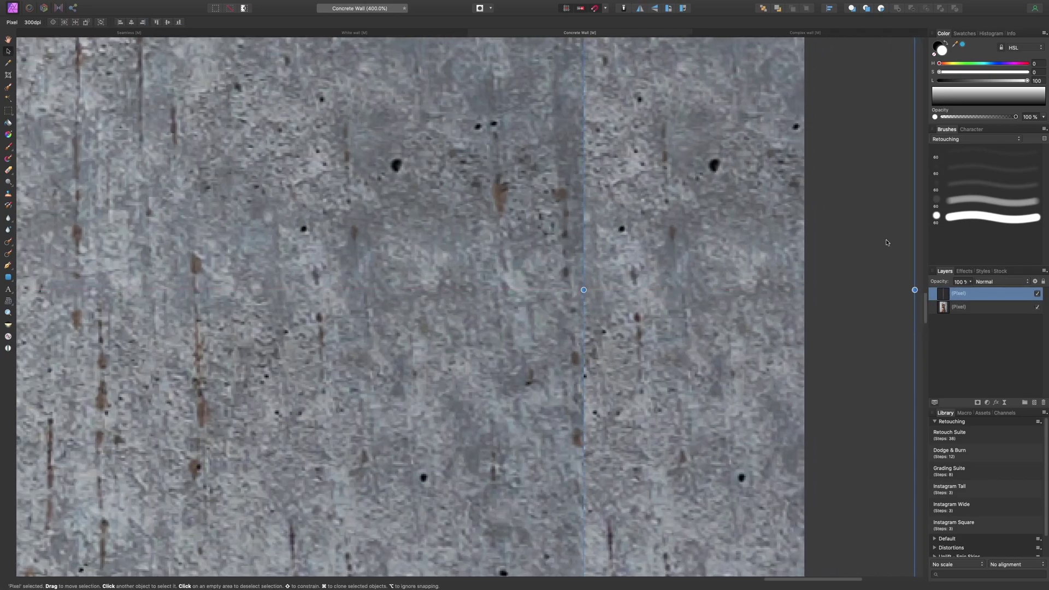
pyautogui.press('super+0')
pyautogui.click(782, 286)
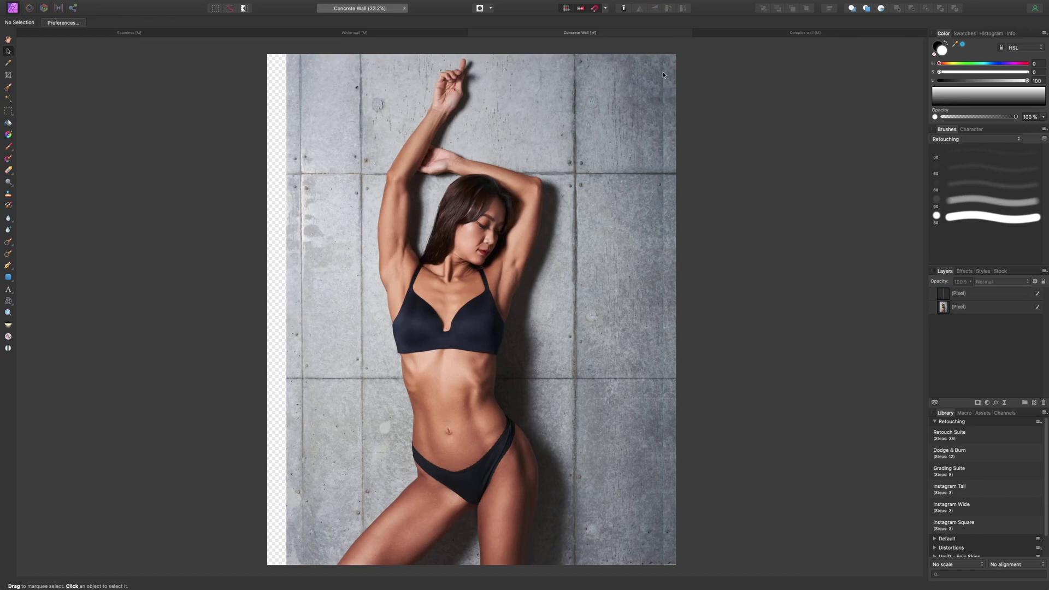
# Flip the right concrete strip horizontally so it mirrors the photo's edge, and deselect it
pyautogui.click(672, 216)
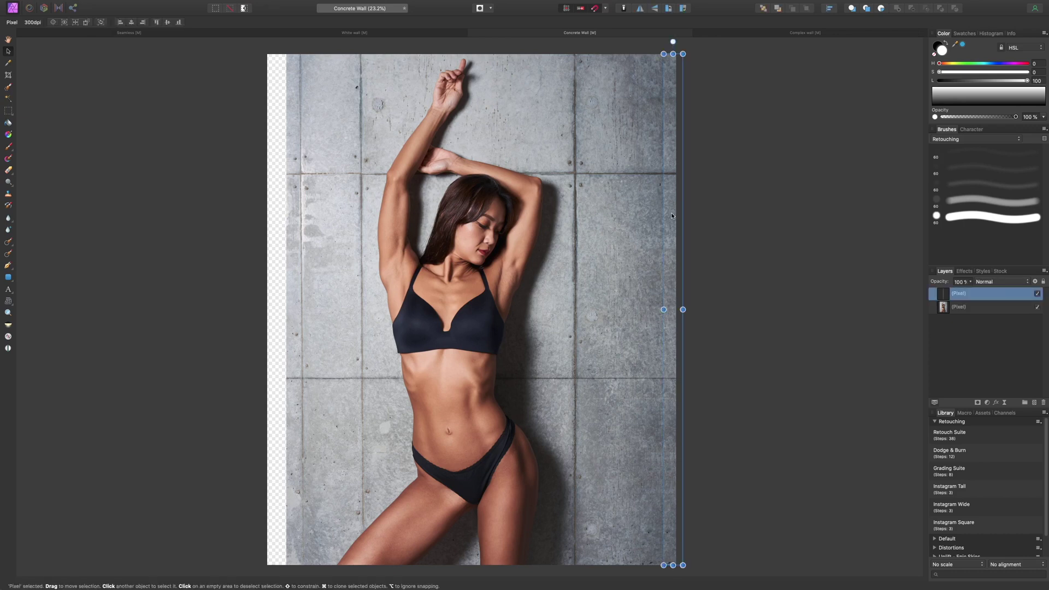
pyautogui.click(641, 8)
pyautogui.click(773, 109)
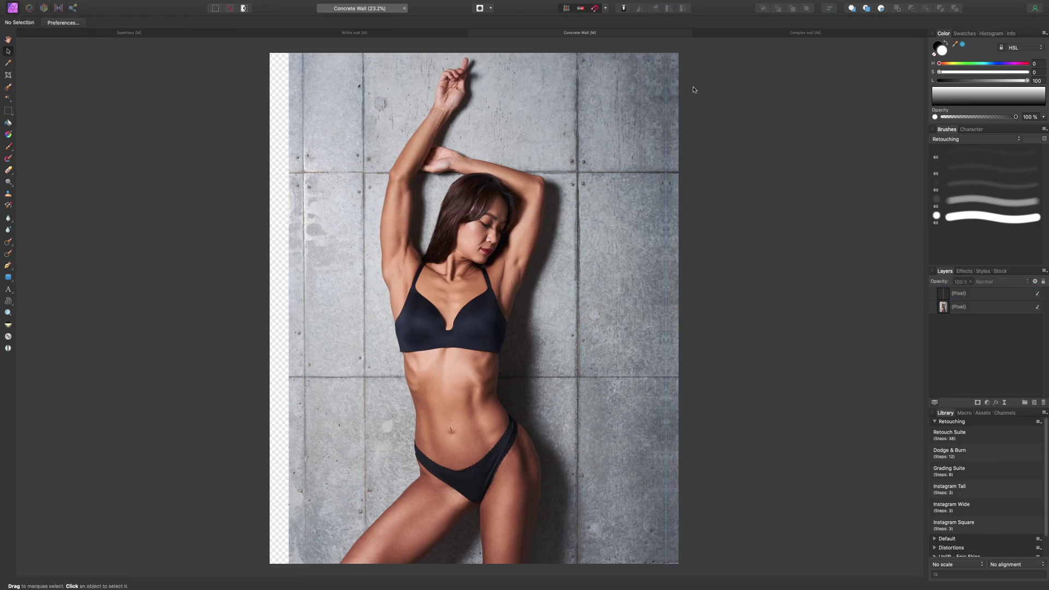
# Examine the mirrored strip along its seam, from close up and in the whole image, for seams and repeated texture
pyautogui.scroll(10, 704, 99)
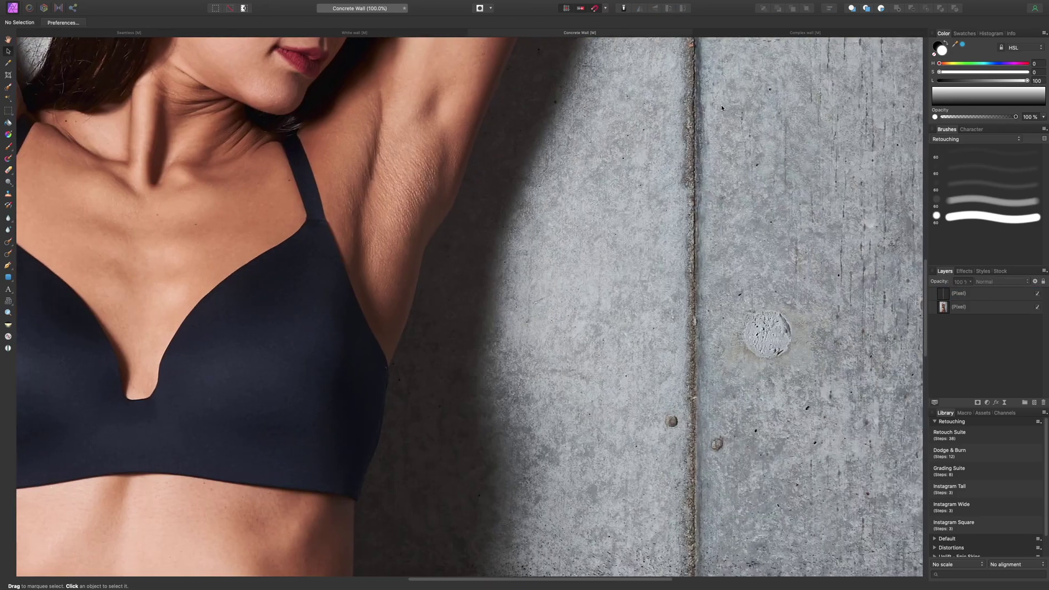
pyautogui.scroll(6, 721, 108)
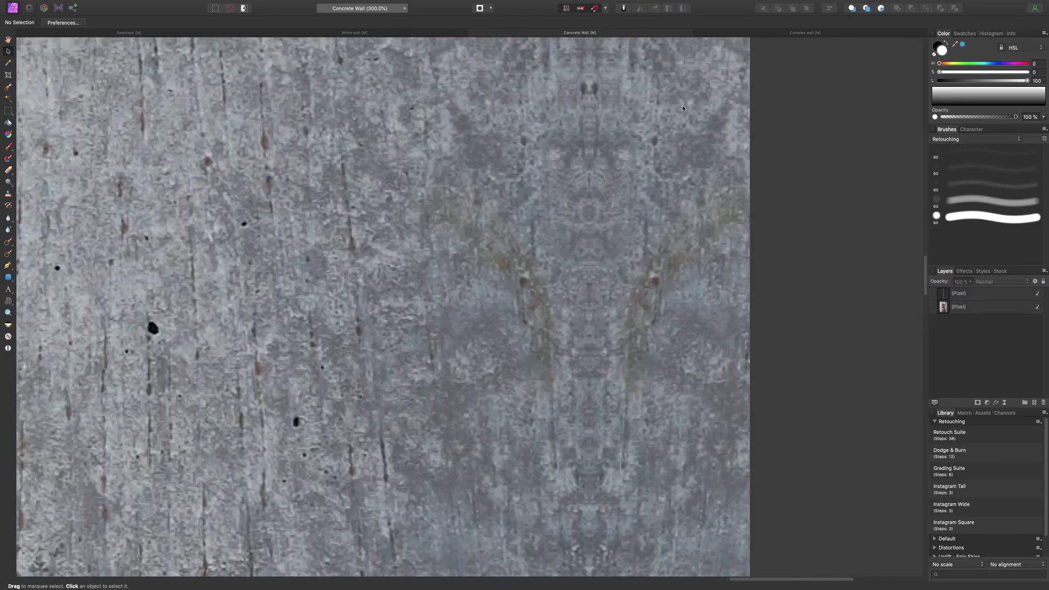
pyautogui.scroll(-4, 683, 109)
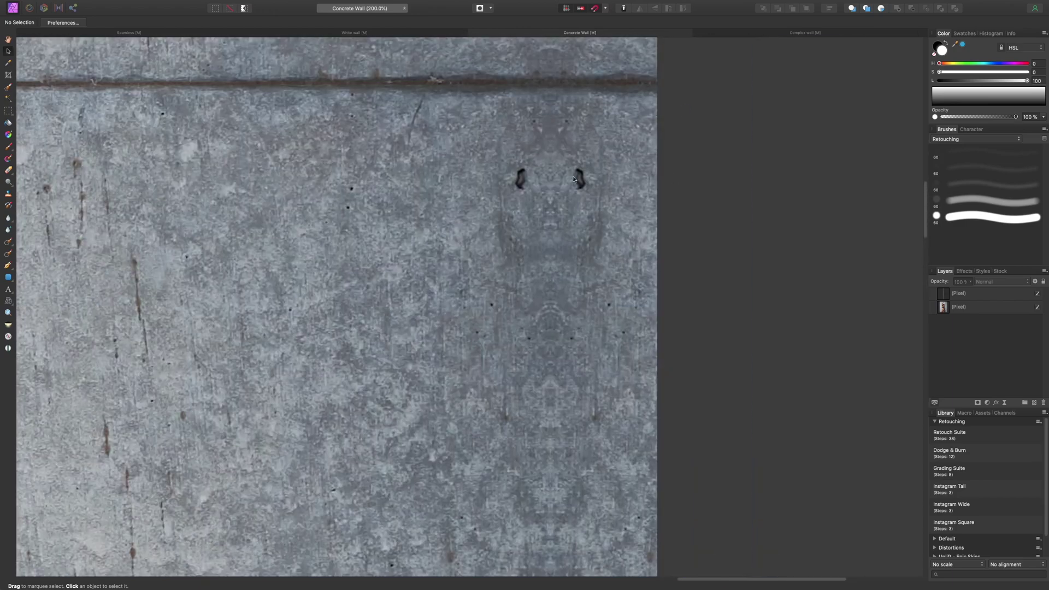
pyautogui.press('super+plus')
pyautogui.press('super+plus')
pyautogui.press('super+plus')
pyautogui.hscroll(5, 555, 208)
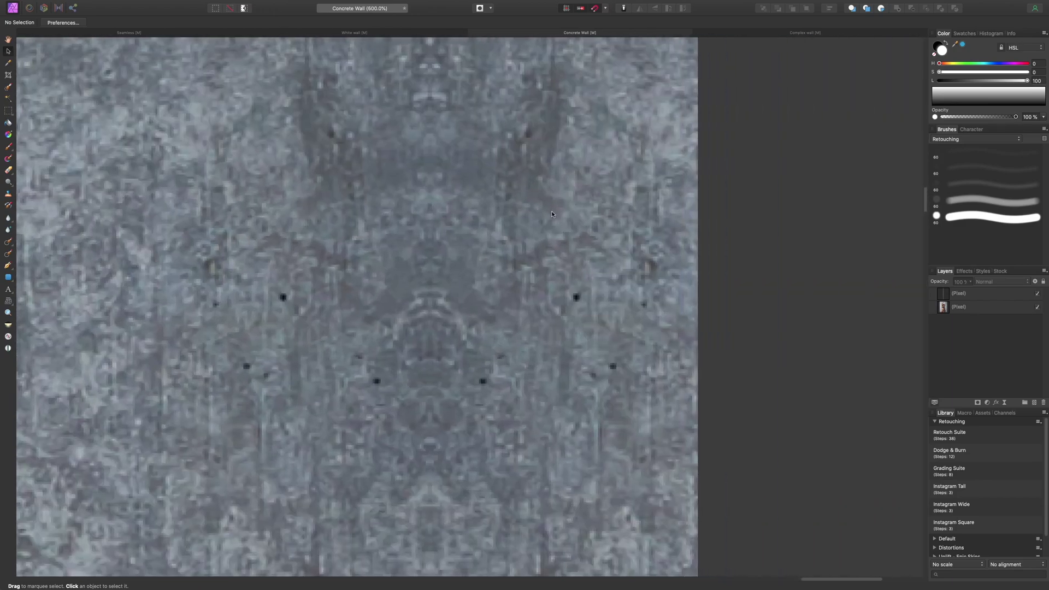
pyautogui.press('super+plus')
pyautogui.press('super+plus')
pyautogui.press('super+0')
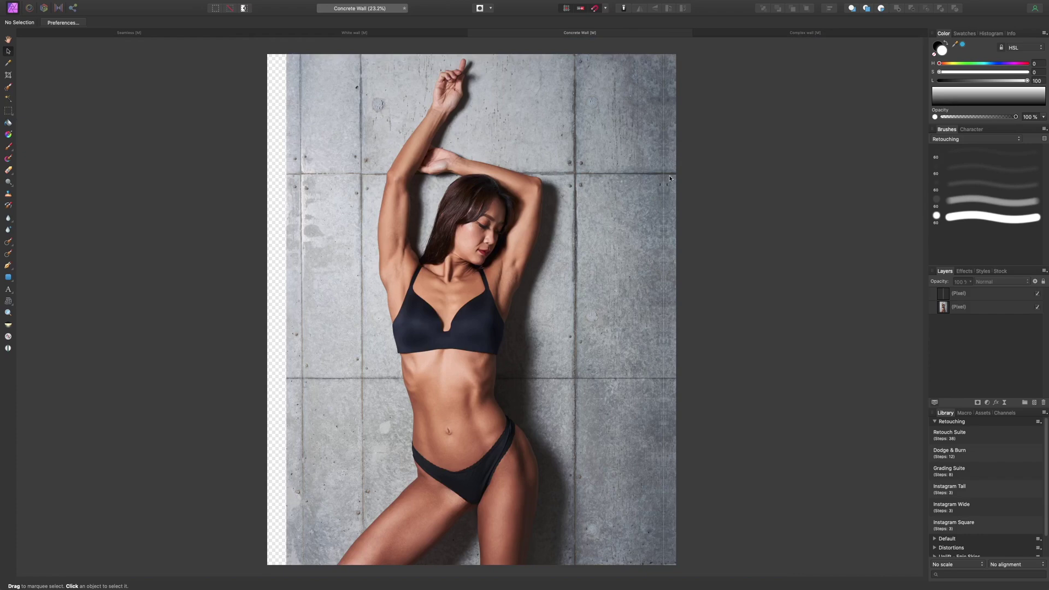
pyautogui.scroll(-1, 666, 158)
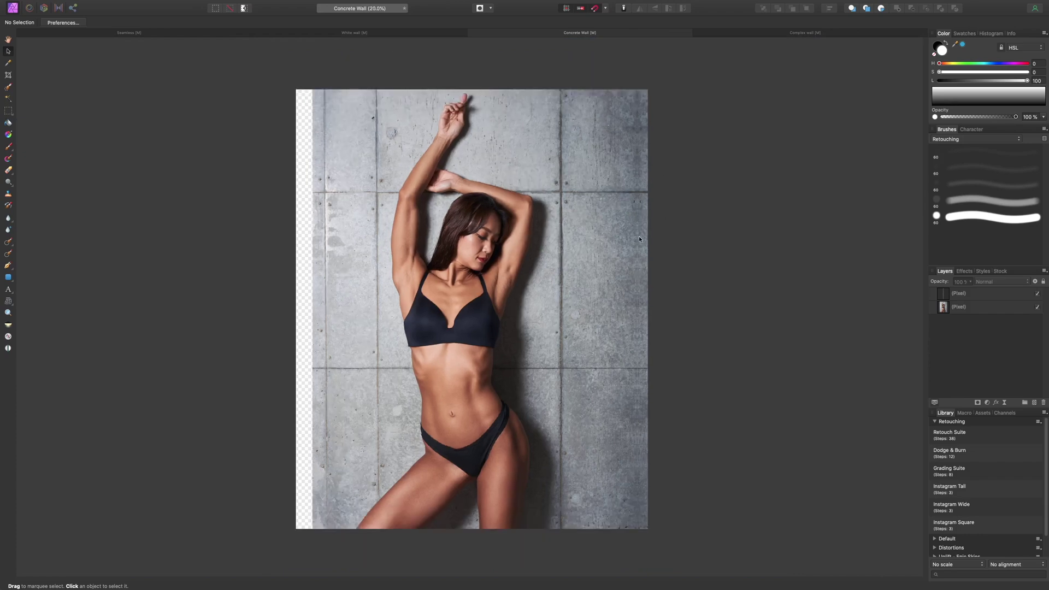
pyautogui.scroll(5, 631, 237)
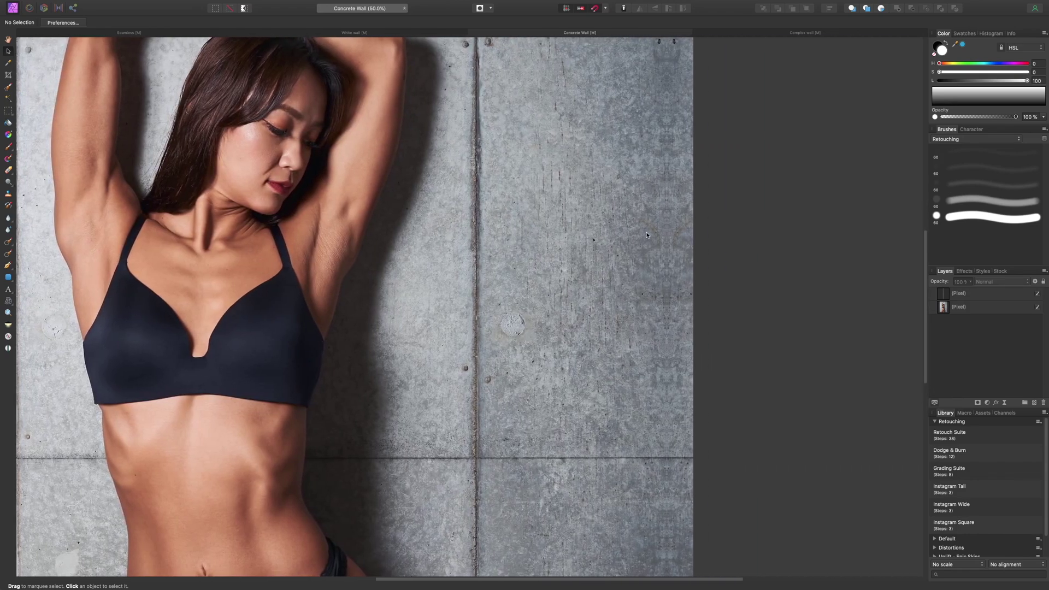
# Add an empty pixel layer above the mirrored strip and activate the Clone Brush for retouching it
pyautogui.scroll(2, 610, 191)
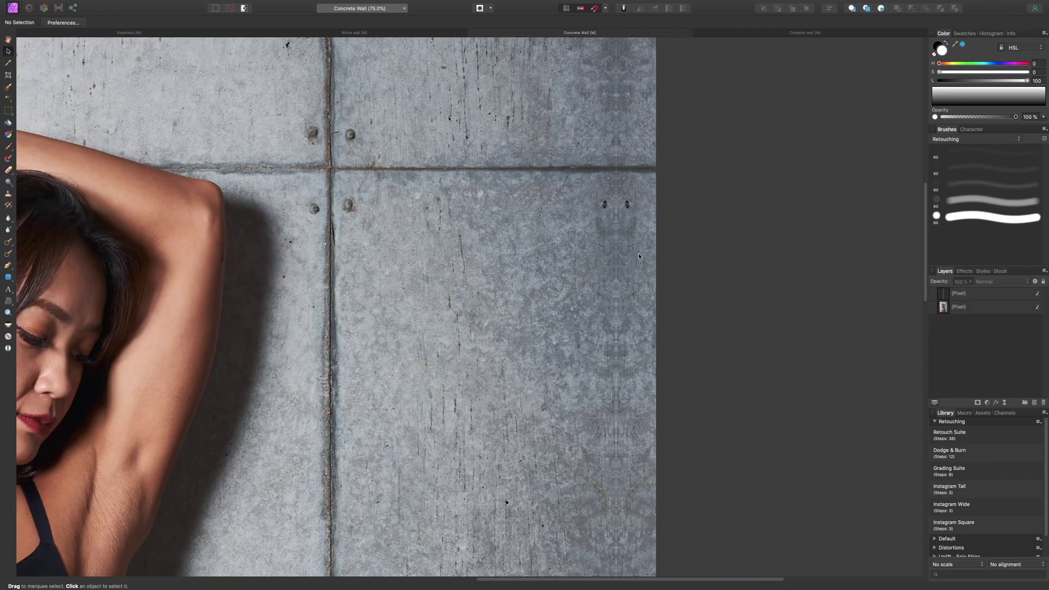
pyautogui.click(967, 293)
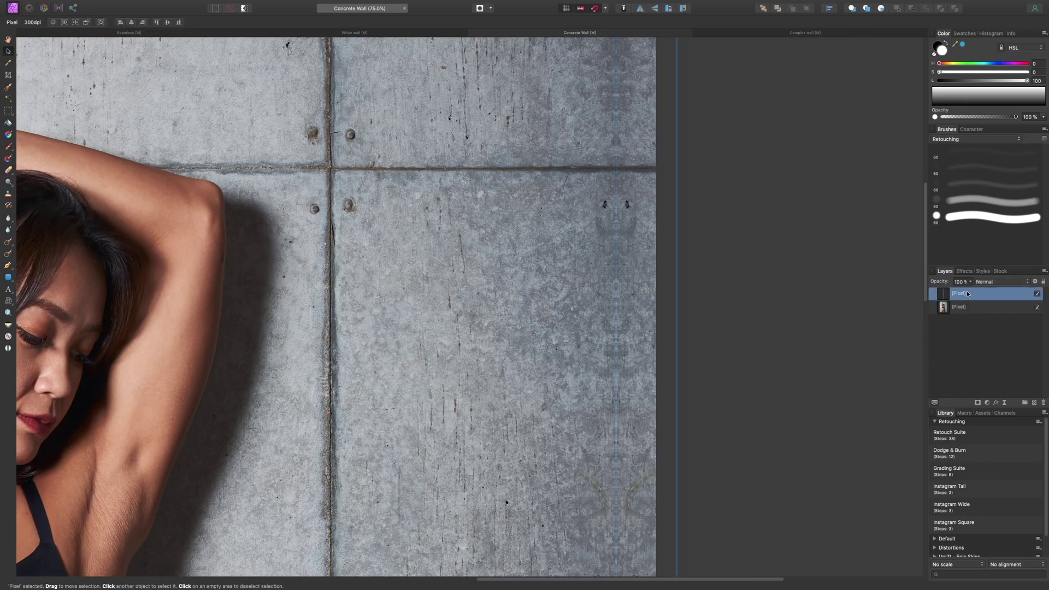
pyautogui.press('super+j')
pyautogui.press('s')
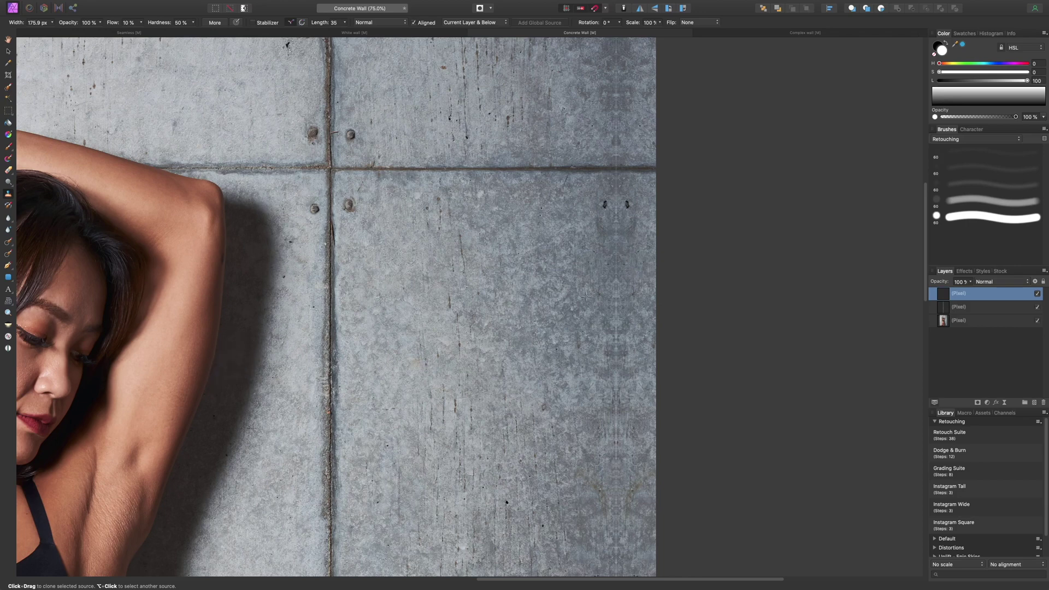
# Clone out the mirrored pair of dark holes and nearby repeated texture below the upper joint on the right wall
pyautogui.keyDown('alt'); pyautogui.click(621, 228); pyautogui.keyUp('alt')
pyautogui.moveTo(633, 229); pyautogui.dragTo(621, 234)
pyautogui.press('[')
pyautogui.press('[')
pyautogui.press('[')
pyautogui.press('[')
pyautogui.moveTo(634, 205); pyautogui.dragTo(630, 205)
pyautogui.press('super+minus')
pyautogui.press('super+minus')
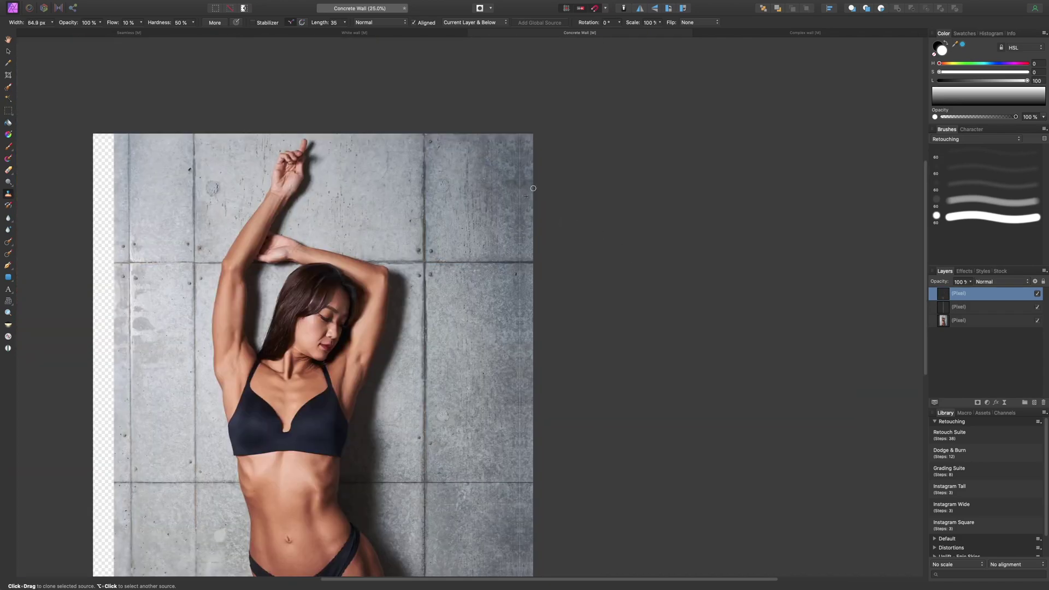
# Clone clean concrete over the mirrored texture in the middle panel along the photo's right edge, using a brush about 181 px wide
pyautogui.press(']')
pyautogui.press(']')
pyautogui.press(']')
pyautogui.press(']')
pyautogui.press('[')
pyautogui.scroll(-5, 518, 208)
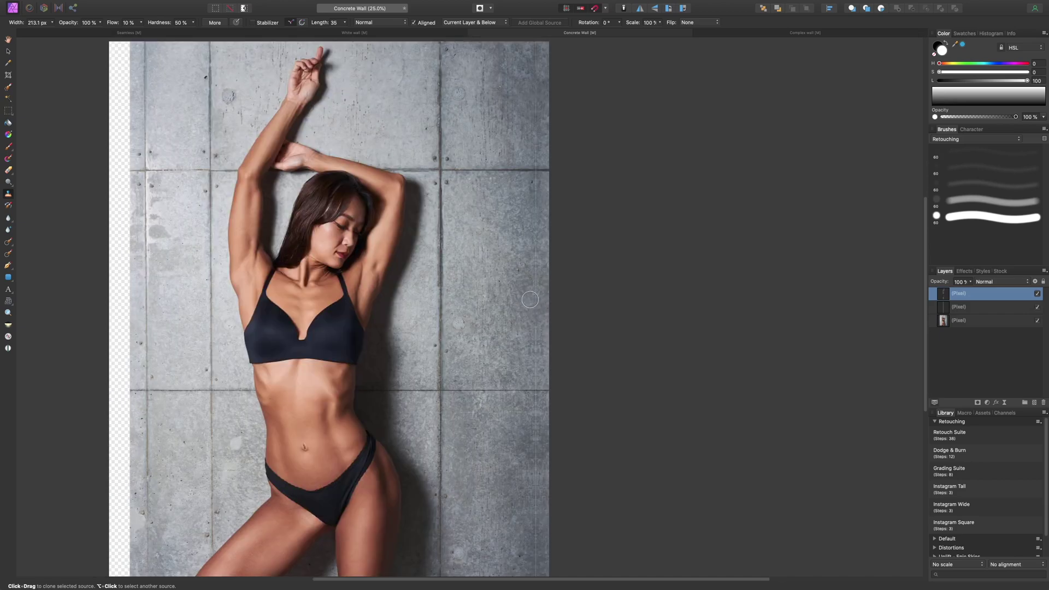
pyautogui.press('[')
pyautogui.scroll(-6, 499, 313)
pyautogui.keyDown('alt'); pyautogui.click(540, 229); pyautogui.keyUp('alt')
pyautogui.moveTo(555, 226); pyautogui.dragTo(547, 257)
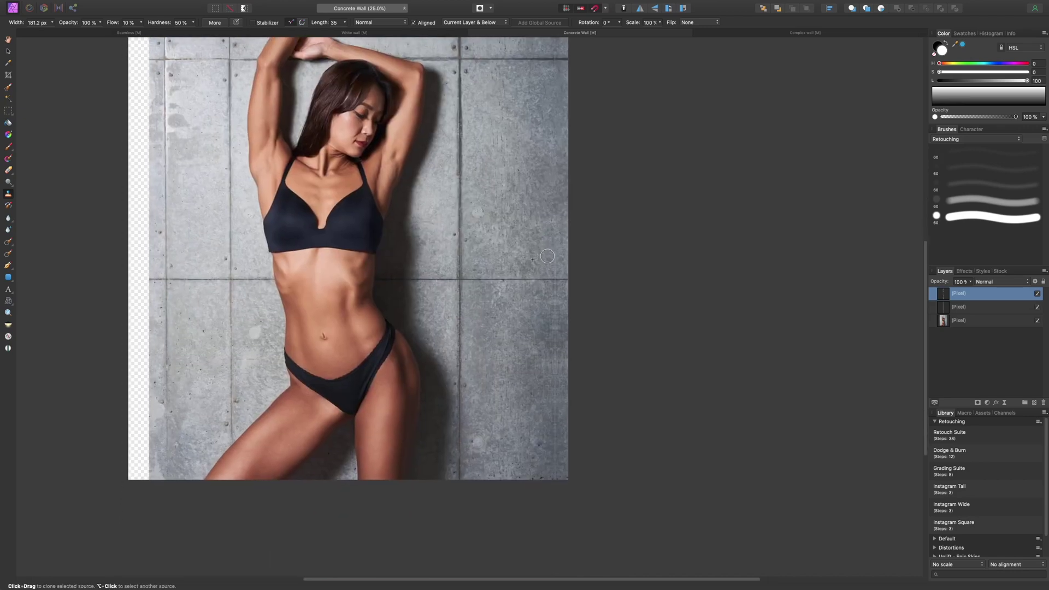
# Clone away the vertical mirrored seam and repeated texture in the bottom panel along the photo's right edge
pyautogui.keyDown('alt'); pyautogui.click(549, 251); pyautogui.keyUp('alt')
pyautogui.press('[')
pyautogui.press('[')
pyautogui.press('[')
pyautogui.press(']')
pyautogui.press(']')
pyautogui.press(']')
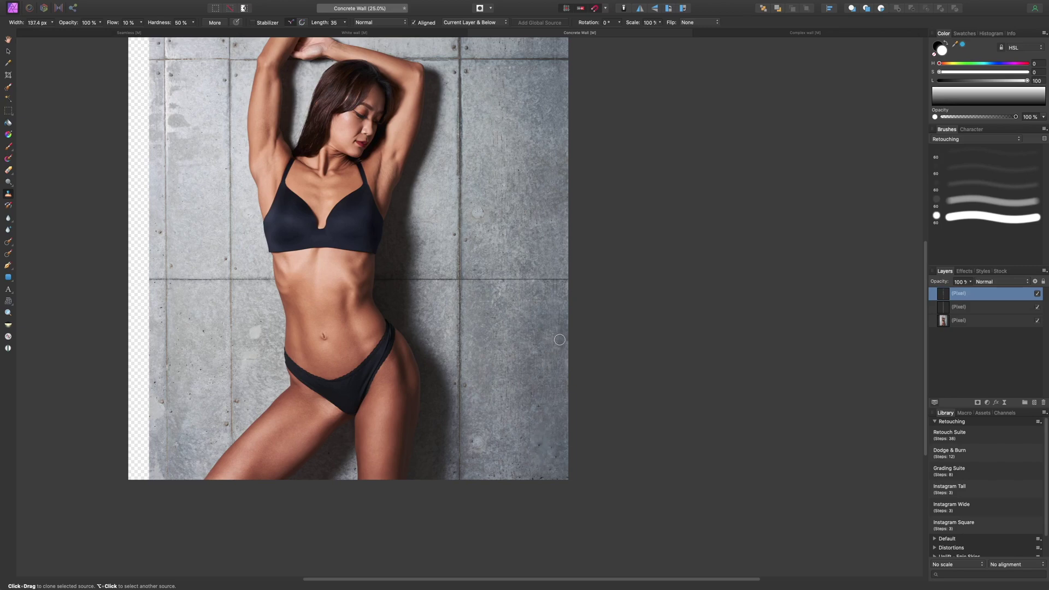
pyautogui.press('[')
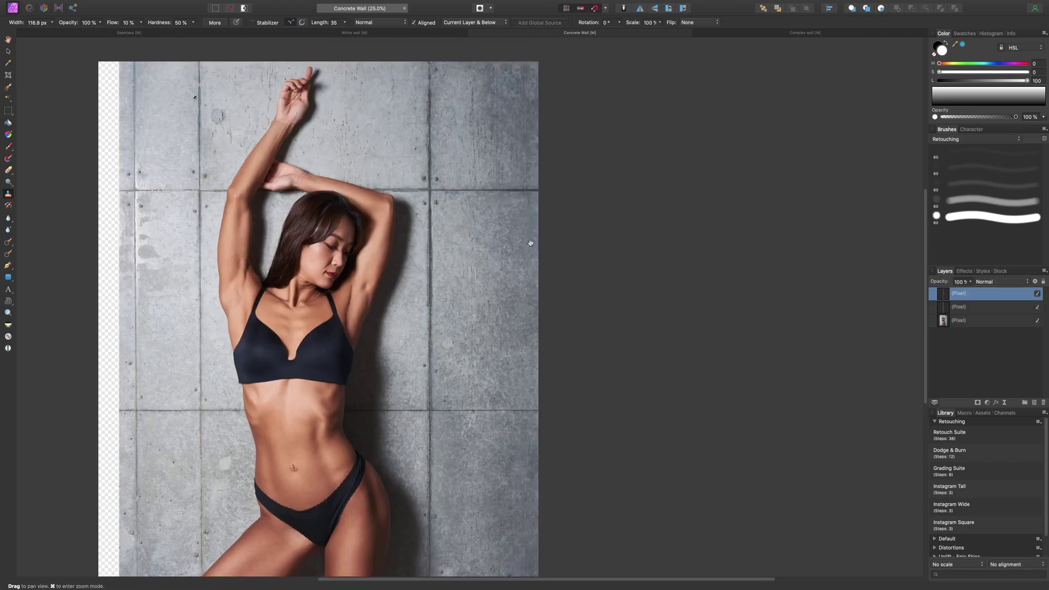
# Clone clean concrete over the mirrored pattern in the photo's upper right corner with a brush about 134 px wide
pyautogui.press(']')
pyautogui.keyDown('alt'); pyautogui.click(505, 83); pyautogui.keyUp('alt')
pyautogui.moveTo(528, 67)
pyautogui.mouseDown()
pyautogui.moveTo(516, 60)
pyautogui.moveTo(522, 102)
pyautogui.mouseUp()
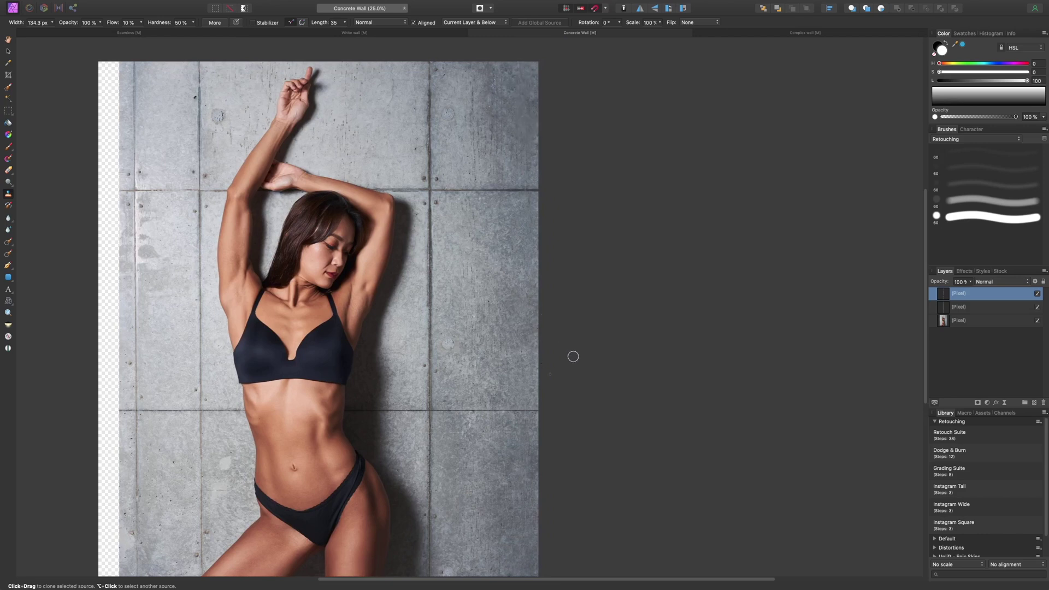
# Try to clone concrete over the upper part of the transparent left side with a 234.9 px brush, and undo the stroke
pyautogui.moveTo(376, 271); pyautogui.dragTo(594, 313)
pyautogui.scroll(1, 595, 313)
pyautogui.hscroll(-1, 595, 314)
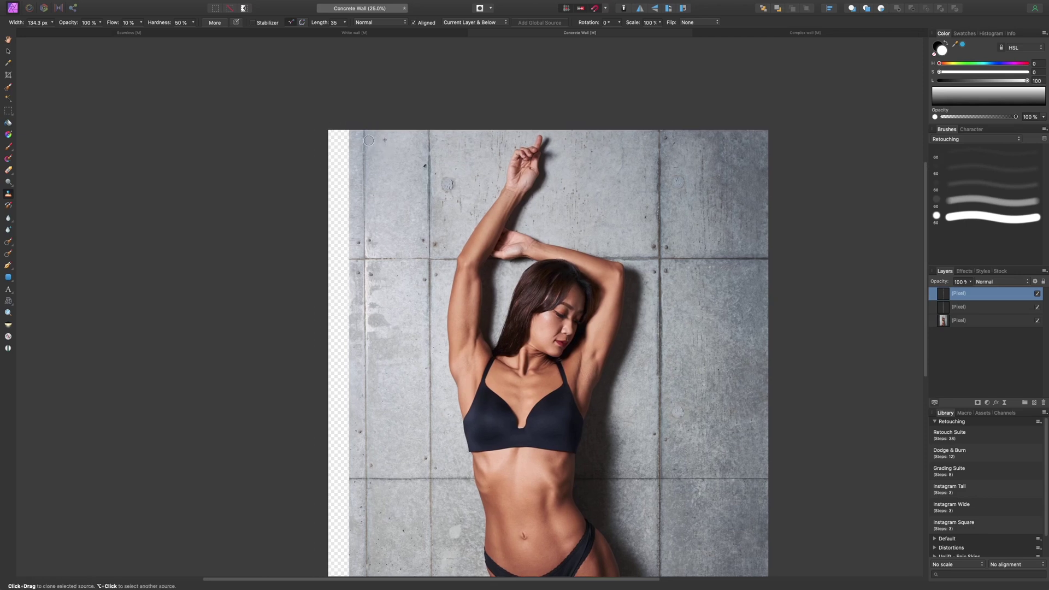
pyautogui.press(']')
pyautogui.press(']')
pyautogui.press(']')
pyautogui.moveTo(360, 136)
pyautogui.mouseDown()
pyautogui.moveTo(350, 188)
pyautogui.moveTo(351, 158)
pyautogui.moveTo(359, 175)
pyautogui.moveTo(350, 210)
pyautogui.moveTo(368, 197)
pyautogui.moveTo(361, 286)
pyautogui.mouseUp()
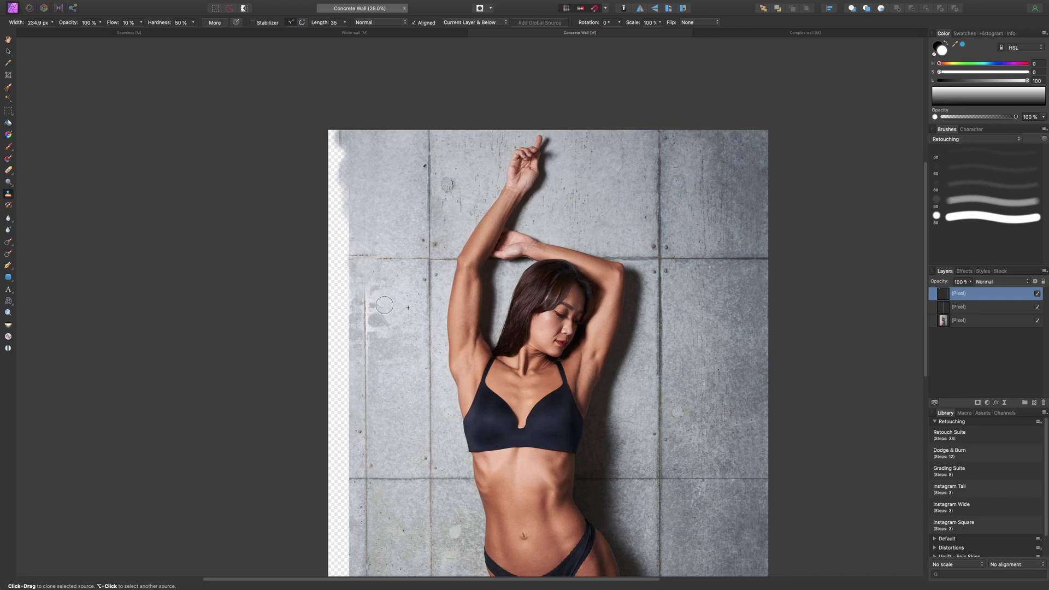
pyautogui.press('super+z')
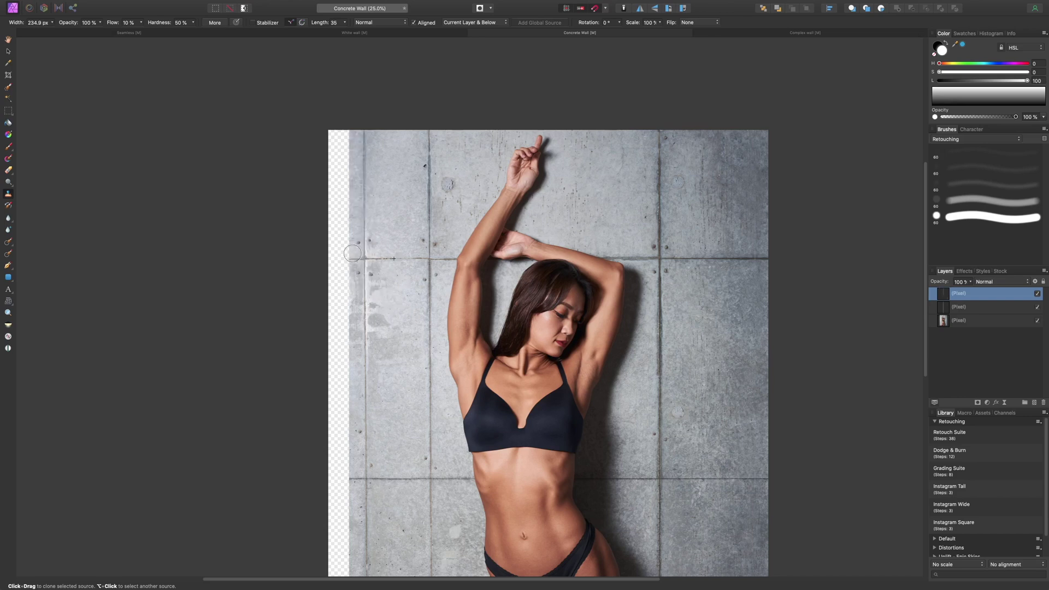
# Clone the concrete wall across the whole transparent left side down to the bottom edge, keeping the horizontal joints aligned
pyautogui.moveTo(364, 258); pyautogui.dragTo(363, 300)
pyautogui.moveTo(363, 233)
pyautogui.mouseDown()
pyautogui.moveTo(345, 220)
pyautogui.moveTo(368, 144)
pyautogui.moveTo(359, 183)
pyautogui.moveTo(349, 133)
pyautogui.moveTo(339, 174)
pyautogui.moveTo(331, 145)
pyautogui.moveTo(345, 218)
pyautogui.moveTo(365, 198)
pyautogui.moveTo(320, 297)
pyautogui.moveTo(333, 299)
pyautogui.moveTo(351, 356)
pyautogui.moveTo(372, 284)
pyautogui.moveTo(348, 275)
pyautogui.moveTo(342, 296)
pyautogui.moveTo(361, 306)
pyautogui.moveTo(354, 399)
pyautogui.moveTo(350, 331)
pyautogui.moveTo(338, 319)
pyautogui.moveTo(344, 435)
pyautogui.moveTo(345, 202)
pyautogui.moveTo(340, 222)
pyautogui.moveTo(330, 199)
pyautogui.mouseUp()
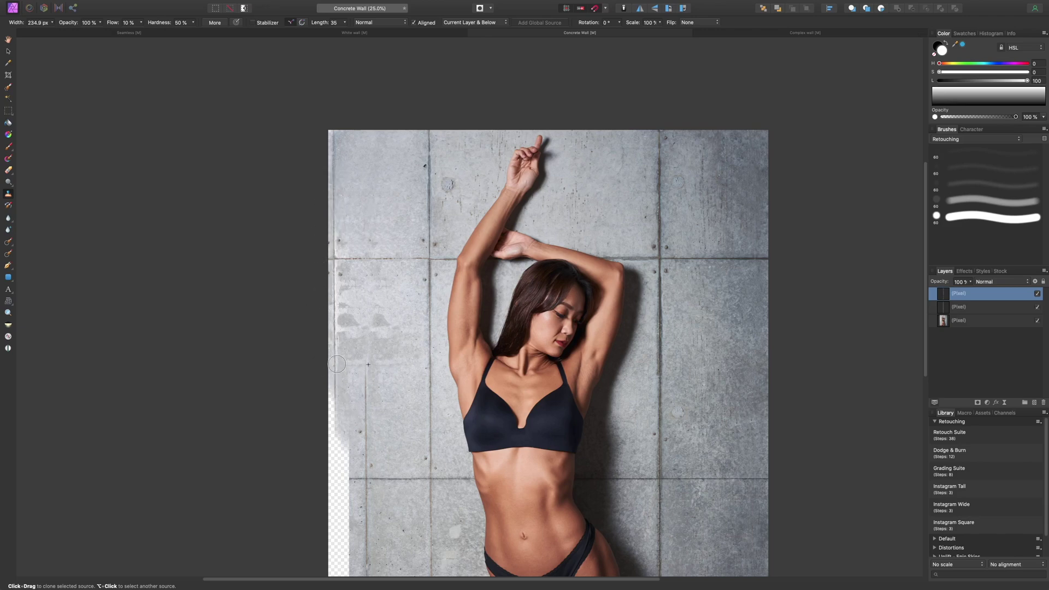
pyautogui.press('space')
pyautogui.moveTo(348, 361); pyautogui.dragTo(354, 226)
pyautogui.moveTo(344, 262)
pyautogui.mouseDown()
pyautogui.moveTo(346, 357)
pyautogui.moveTo(363, 348)
pyautogui.moveTo(344, 427)
pyautogui.moveTo(344, 365)
pyautogui.moveTo(341, 455)
pyautogui.moveTo(353, 458)
pyautogui.moveTo(362, 423)
pyautogui.moveTo(340, 503)
pyautogui.moveTo(360, 506)
pyautogui.moveTo(353, 491)
pyautogui.moveTo(346, 512)
pyautogui.moveTo(359, 508)
pyautogui.moveTo(337, 526)
pyautogui.moveTo(355, 529)
pyautogui.moveTo(341, 546)
pyautogui.moveTo(339, 480)
pyautogui.moveTo(368, 478)
pyautogui.mouseUp()
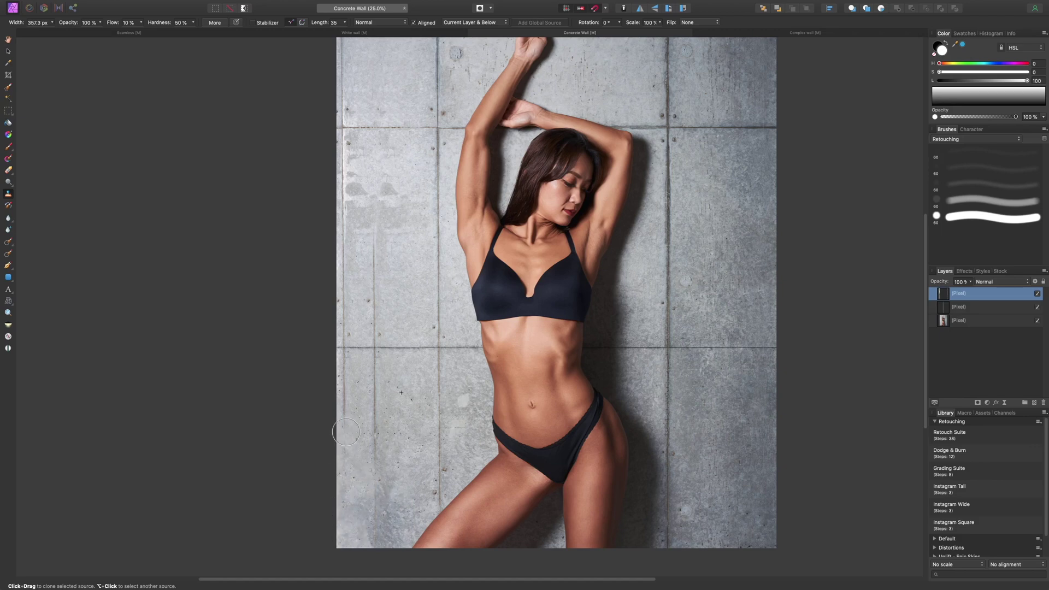
# Clone out the duplicated vertical line and repeated stains in the middle and lower left panels with a smaller brush
pyautogui.press('[')
pyautogui.press('[')
pyautogui.press('[')
pyautogui.press('[')
pyautogui.press('[')
pyautogui.moveTo(343, 281)
pyautogui.mouseDown()
pyautogui.moveTo(346, 189)
pyautogui.moveTo(364, 207)
pyautogui.moveTo(391, 197)
pyautogui.mouseUp()
pyautogui.press(']')
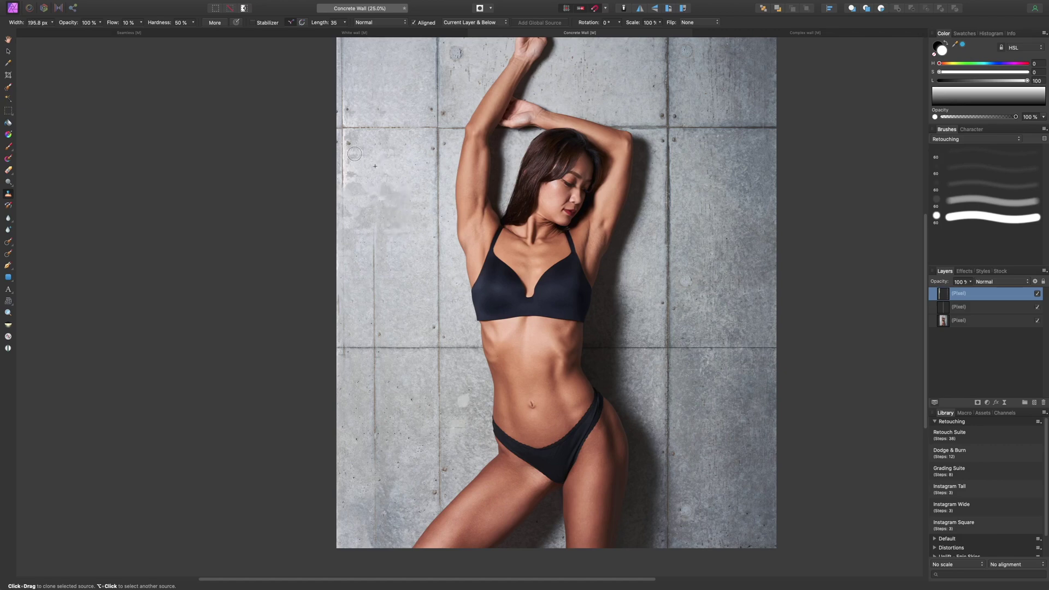
pyautogui.press(']')
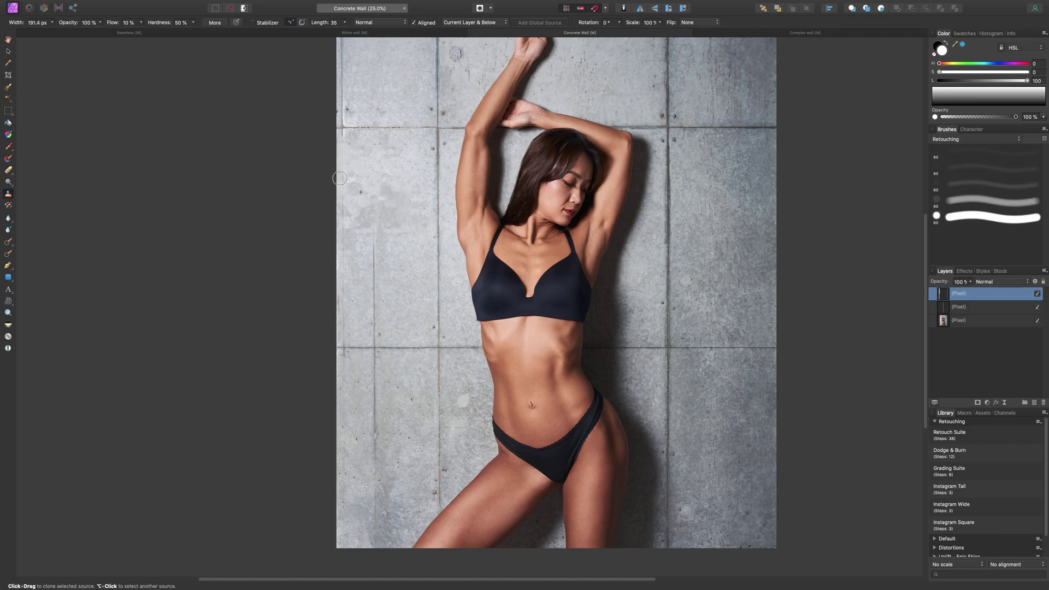
# Clone out the duplicated vertical line along the left edge of the upper concrete panel
pyautogui.scroll(4, 344, 145)
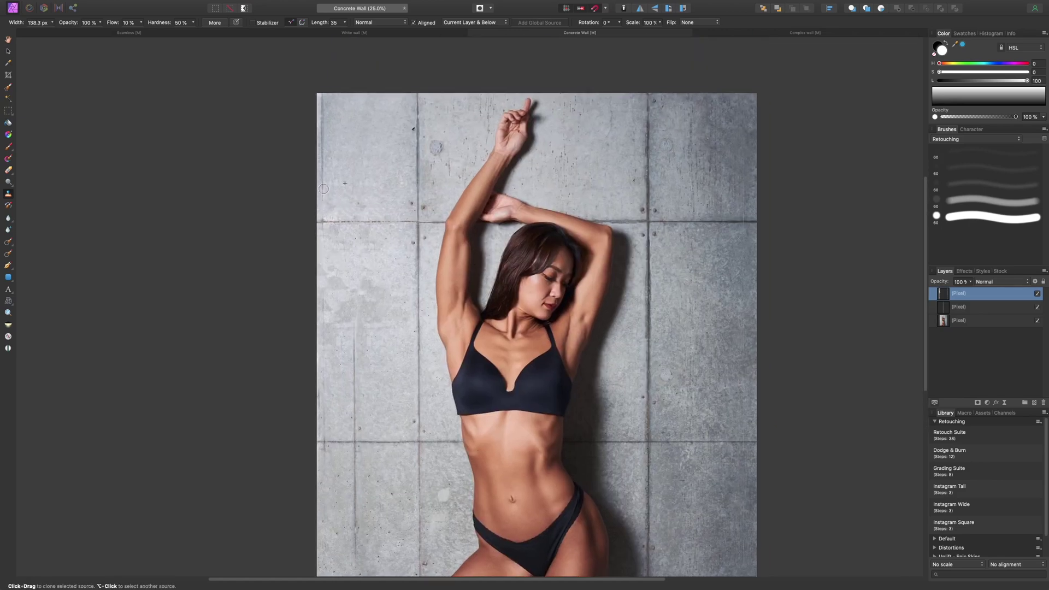
pyautogui.press(']')
pyautogui.press(']')
pyautogui.press(']')
pyautogui.press(']')
# Clone out the remaining thin vertical line running through the middle and lower left panels
pyautogui.scroll(-4, 394, 243)
pyautogui.hscroll(-1, 394, 242)
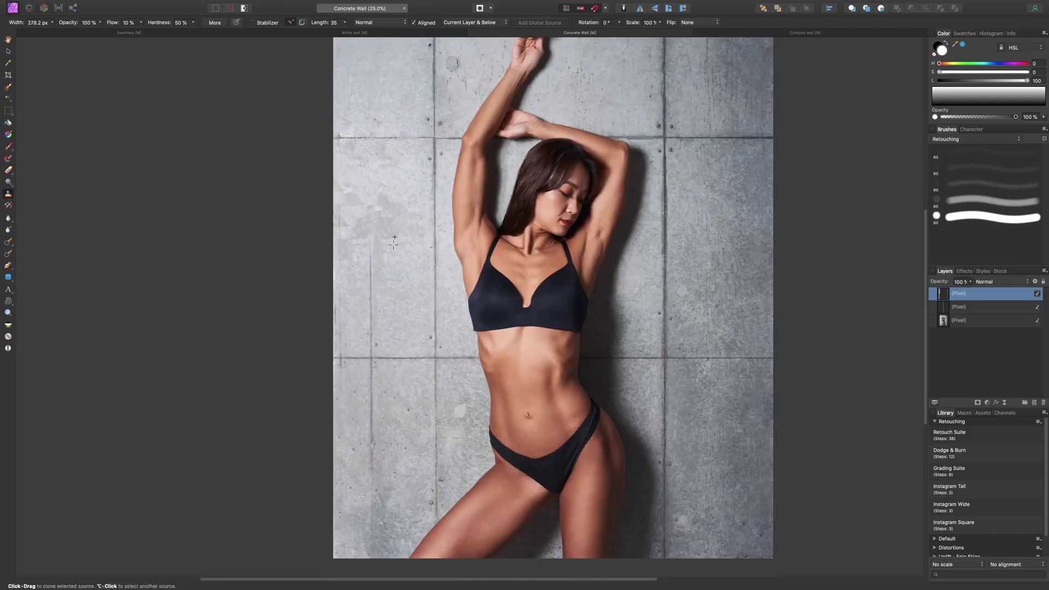
pyautogui.press('[')
pyautogui.press('[')
pyautogui.press('[')
pyautogui.press('[')
pyautogui.press(']')
pyautogui.scroll(-4, 423, 320)
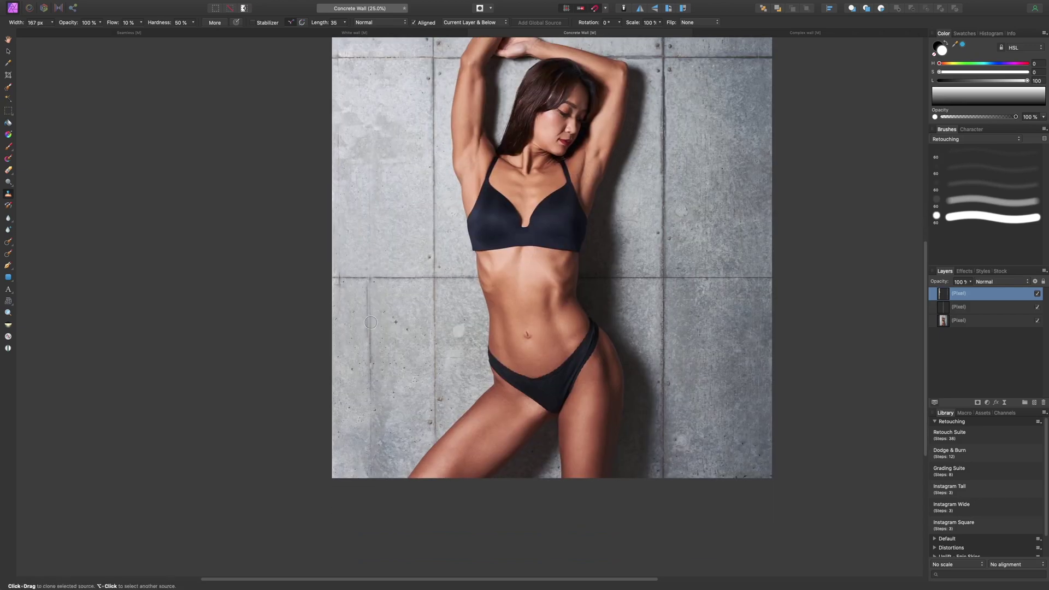
pyautogui.moveTo(371, 323); pyautogui.dragTo(369, 314)
pyautogui.moveTo(373, 349); pyautogui.dragTo(369, 390)
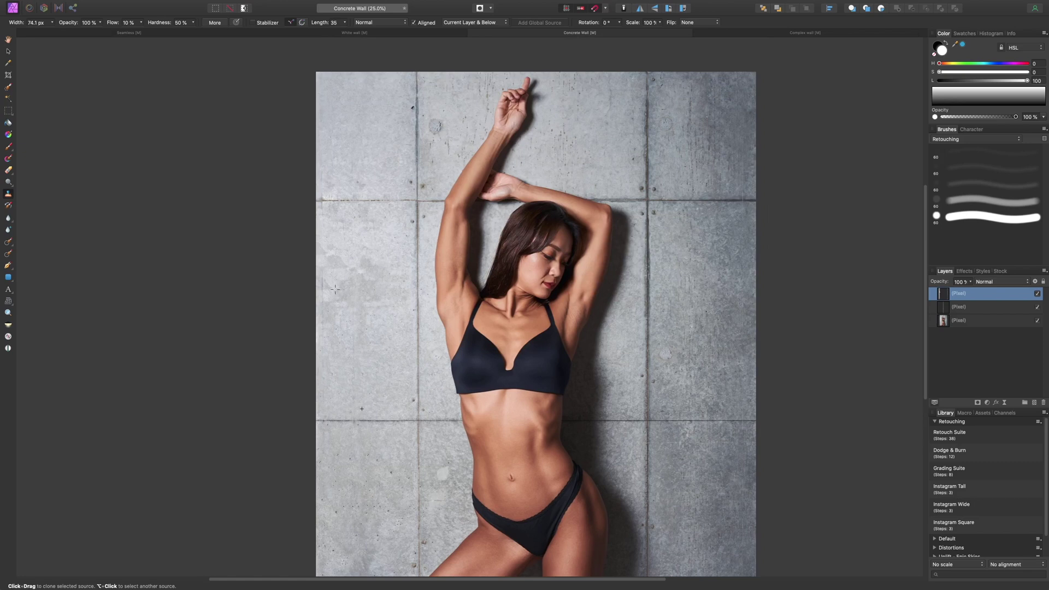
# Touch up the cloned concrete on the left wall with varied brush sizes, and fit the whole image in view
pyautogui.press(']')
pyautogui.press(']')
pyautogui.press(']')
pyautogui.press('[')
pyautogui.press(']')
pyautogui.press(']')
pyautogui.press(']')
pyautogui.press('super+0')
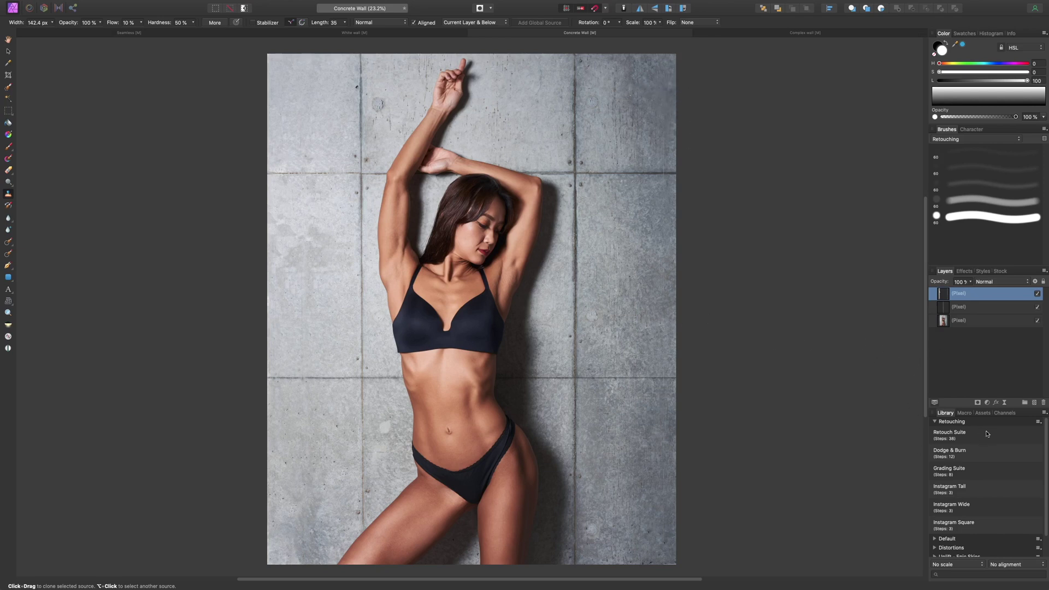
# Add a Curves adjustment that darkens the image by lowering the midtones to about X 0.54, Y 0.385
pyautogui.click(988, 404)
pyautogui.click(978, 496)
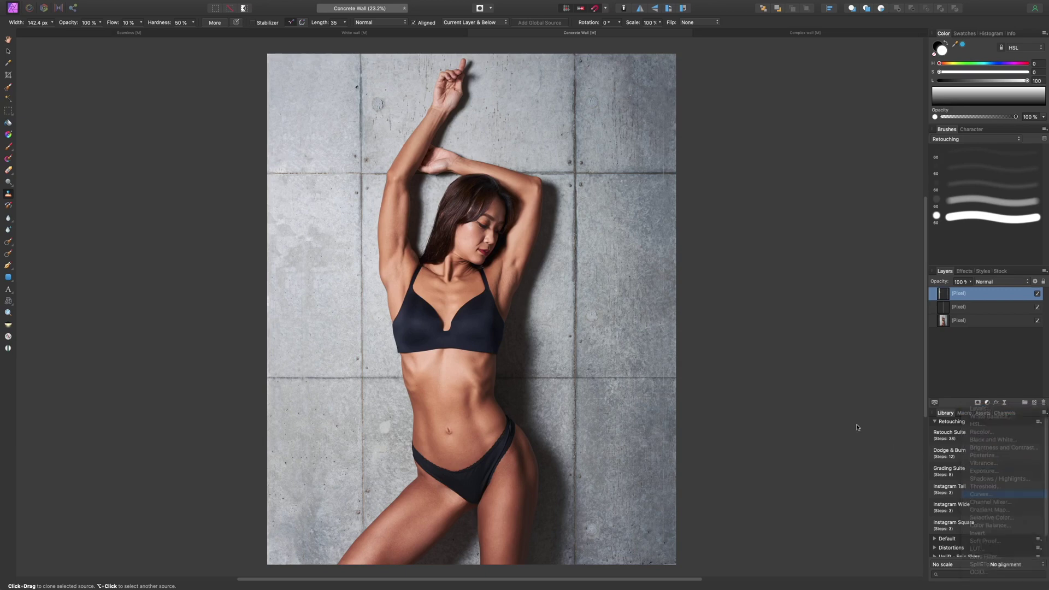
pyautogui.moveTo(835, 460); pyautogui.dragTo(841, 475)
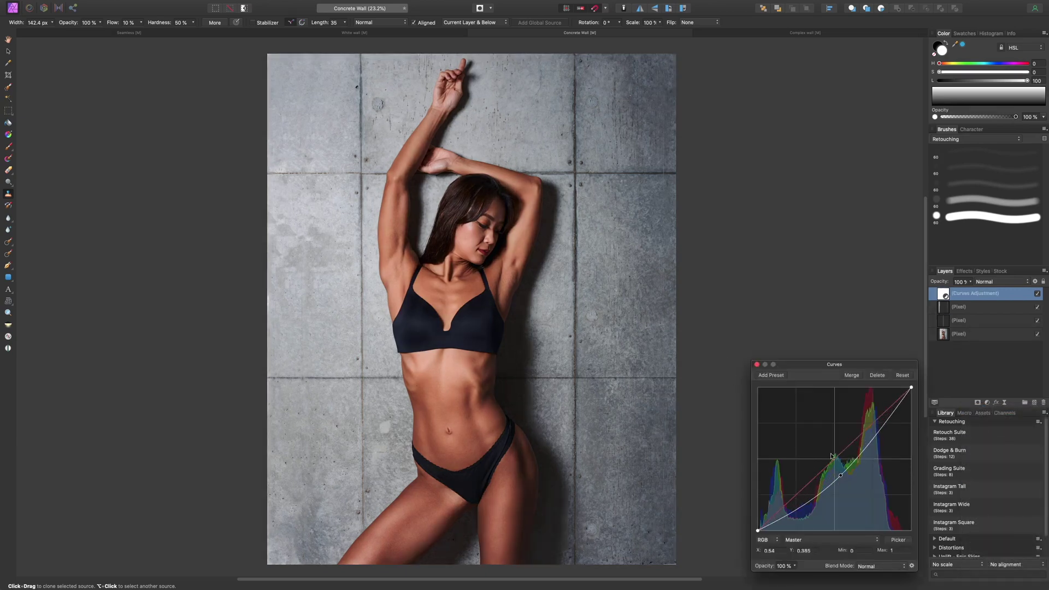
pyautogui.click(757, 364)
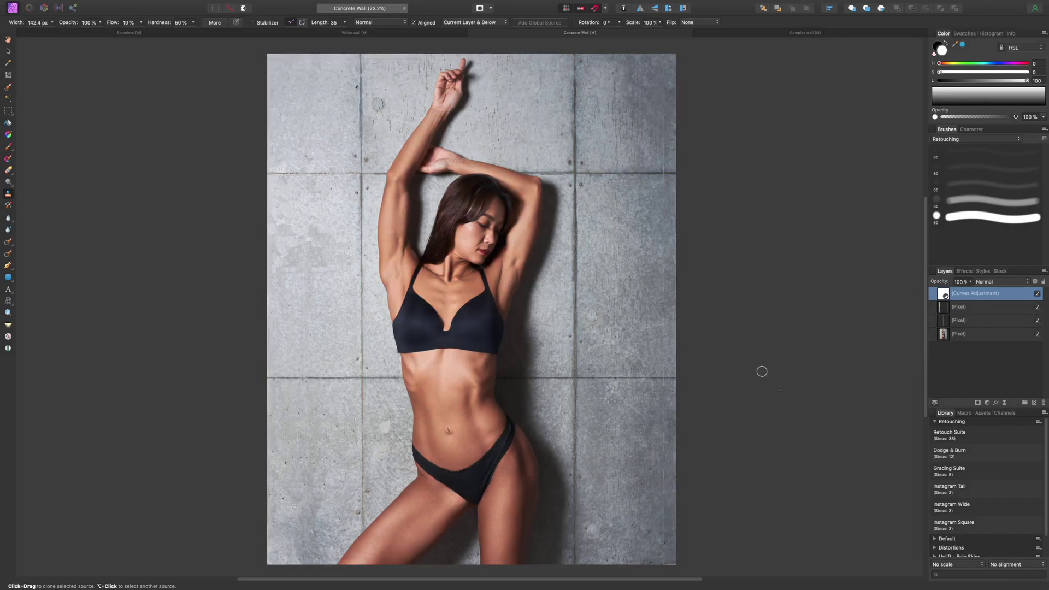
# Invert the Curves mask and paint the darkening back along the right wall edge at 5% flow with a 526 px brush
pyautogui.press('b')
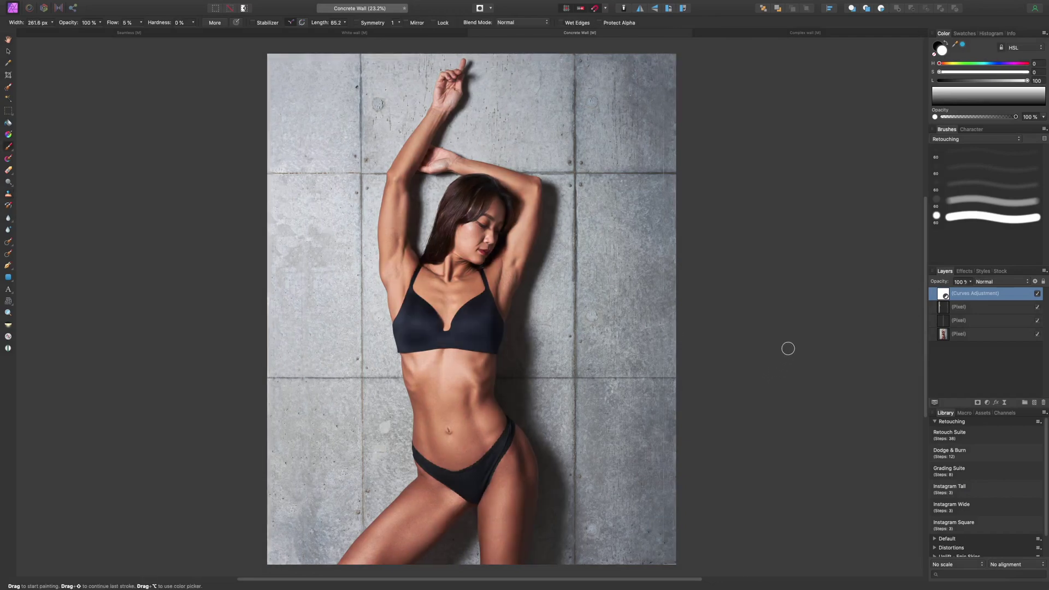
pyautogui.press('super+i')
pyautogui.press(']')
pyautogui.press(']')
pyautogui.press(']')
pyautogui.press(']')
pyautogui.press(']')
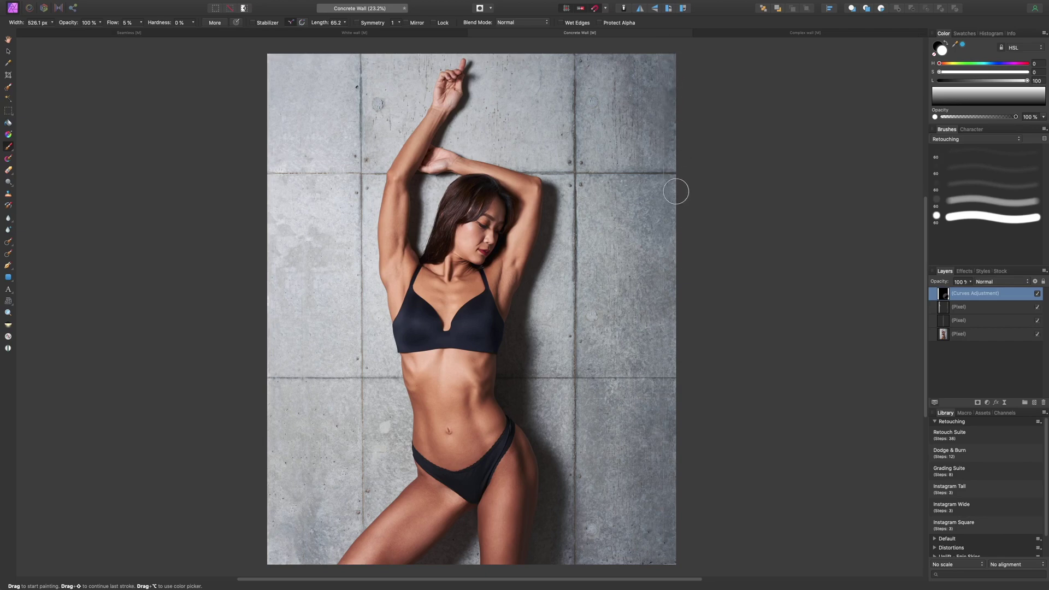
pyautogui.scroll(-4, 681, 356)
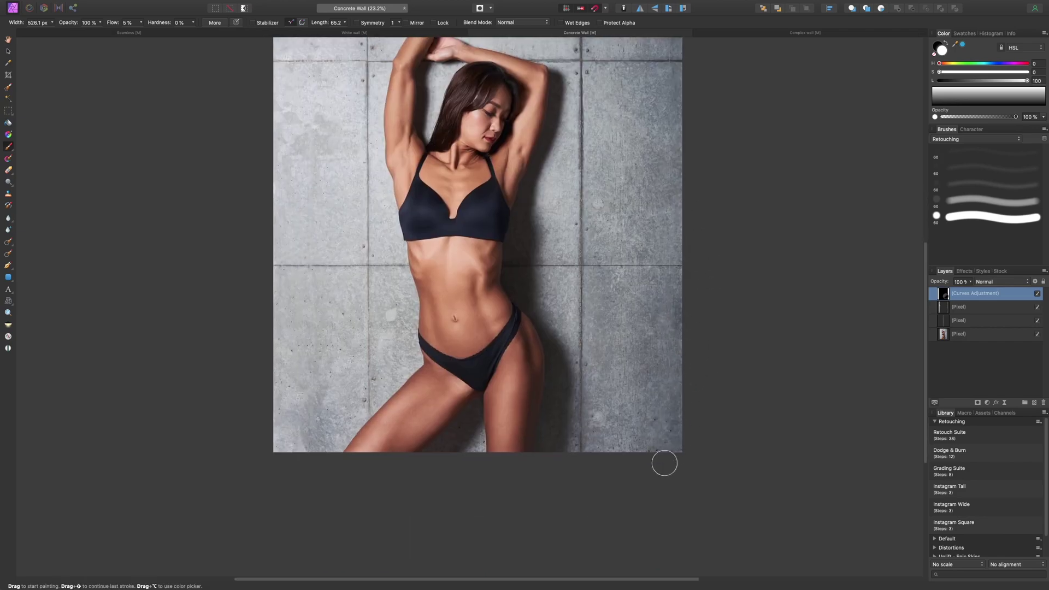
# Build up the edge darkening on the Curves mask from the upper to the lower corners with a brush about 696 px wide
pyautogui.press(']')
pyautogui.press('space')
pyautogui.moveTo(731, 204); pyautogui.dragTo(719, 329)
pyautogui.press(']')
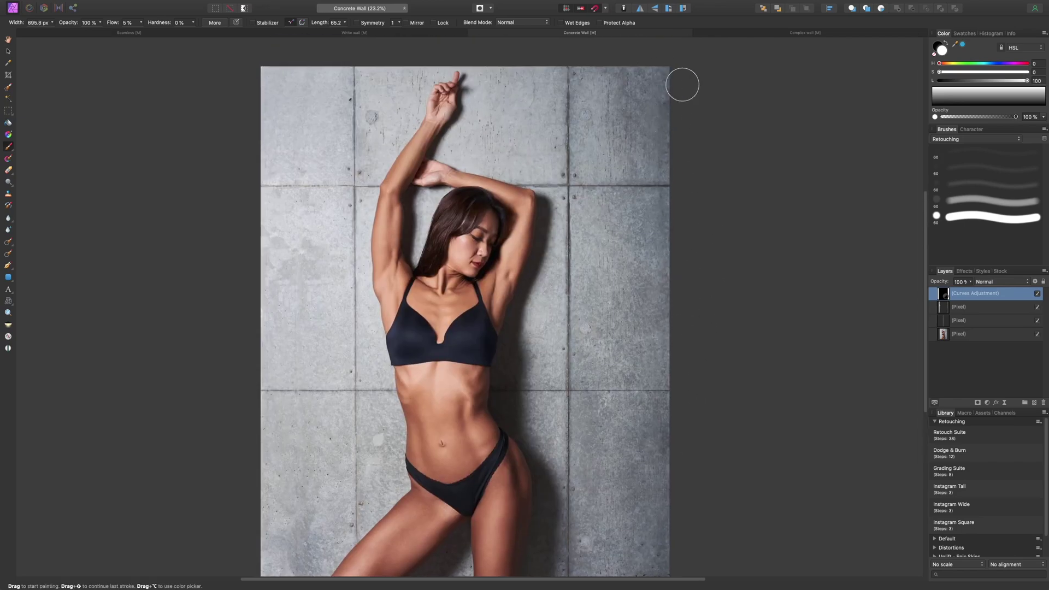
pyautogui.press('space')
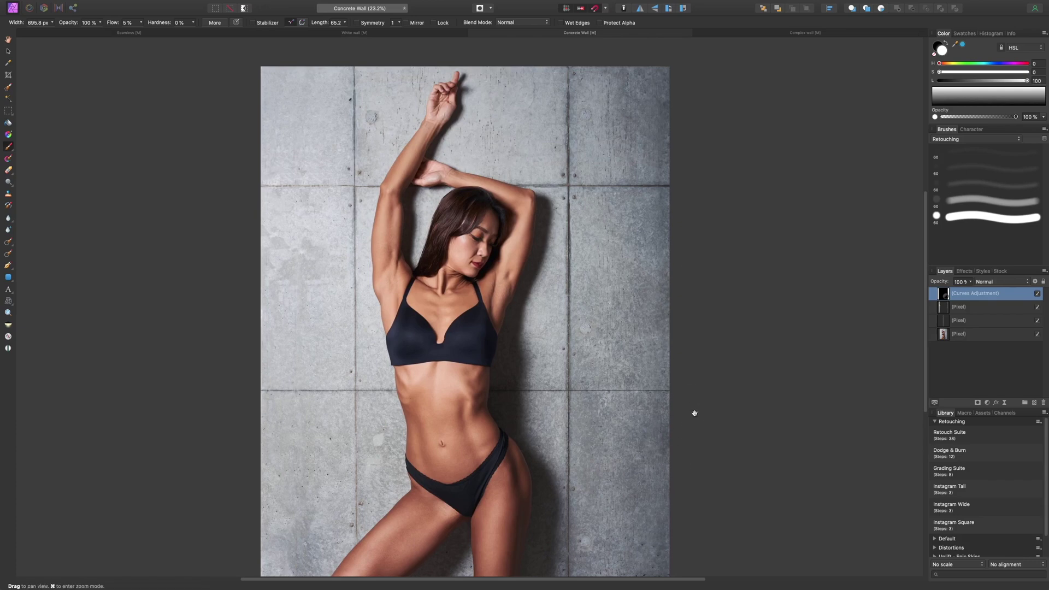
pyautogui.moveTo(694, 414); pyautogui.dragTo(713, 285)
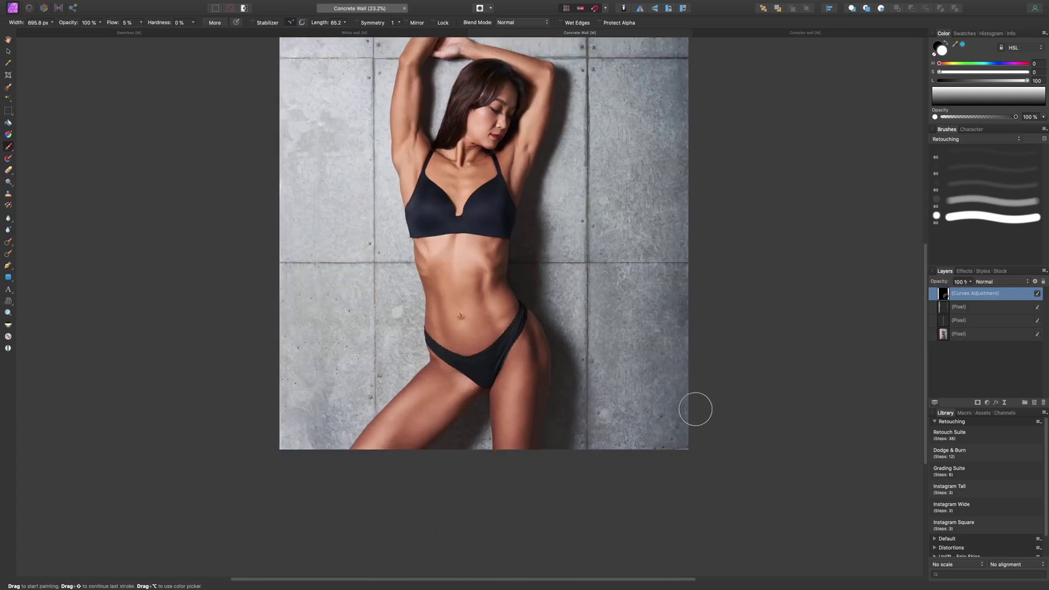
pyautogui.press('super+minus')
pyautogui.moveTo(683, 245); pyautogui.dragTo(658, 343)
pyautogui.press('[')
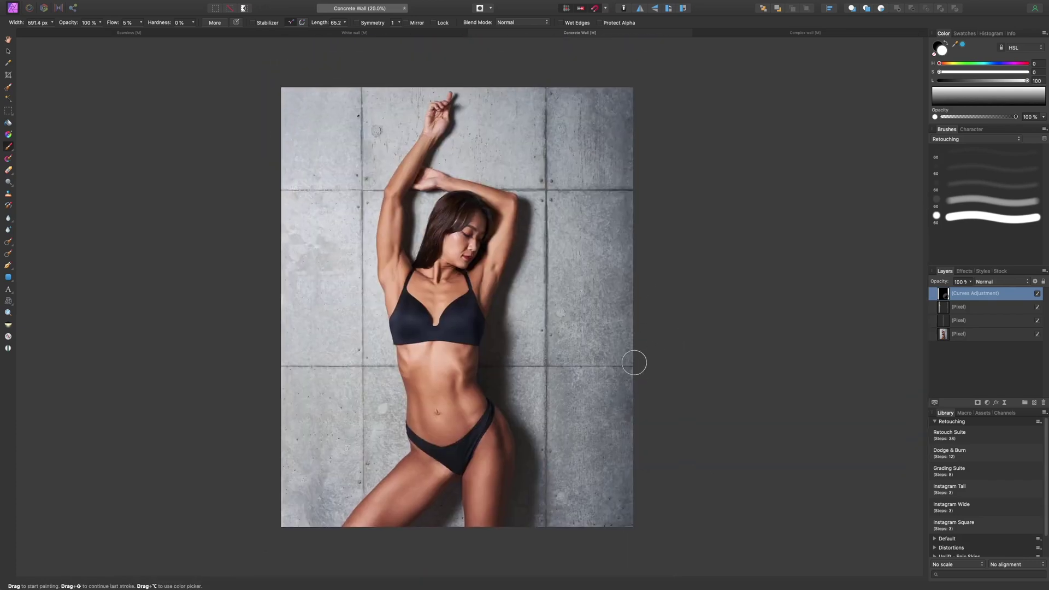
# Toggle the Curves adjustment's visibility to compare the wall before and after the darkening
pyautogui.click(1038, 294)
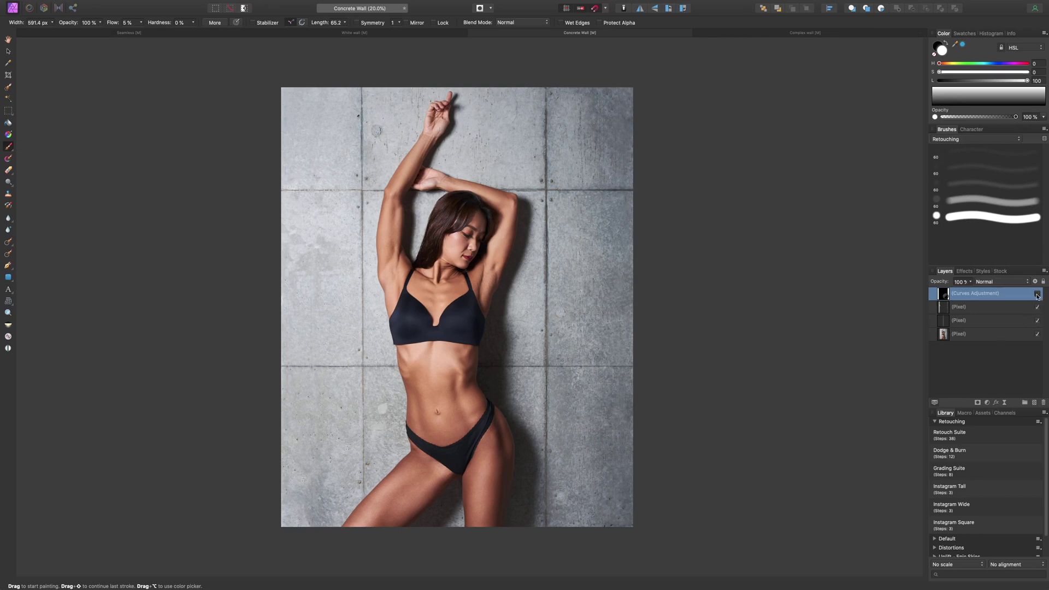
pyautogui.click(1038, 294)
pyautogui.click(1038, 295)
pyautogui.click(1038, 295)
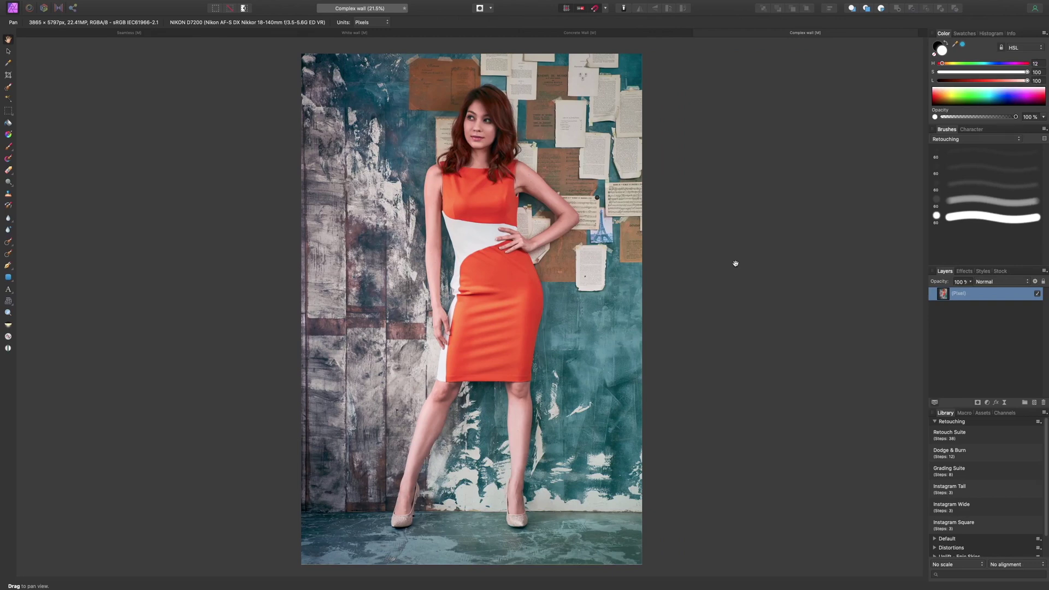
# Crop the Complex wall photo to a portrait 4:5 ratio, expanding the canvas to 4300 x 5375 px with empty space on both sides
pyautogui.press('c')
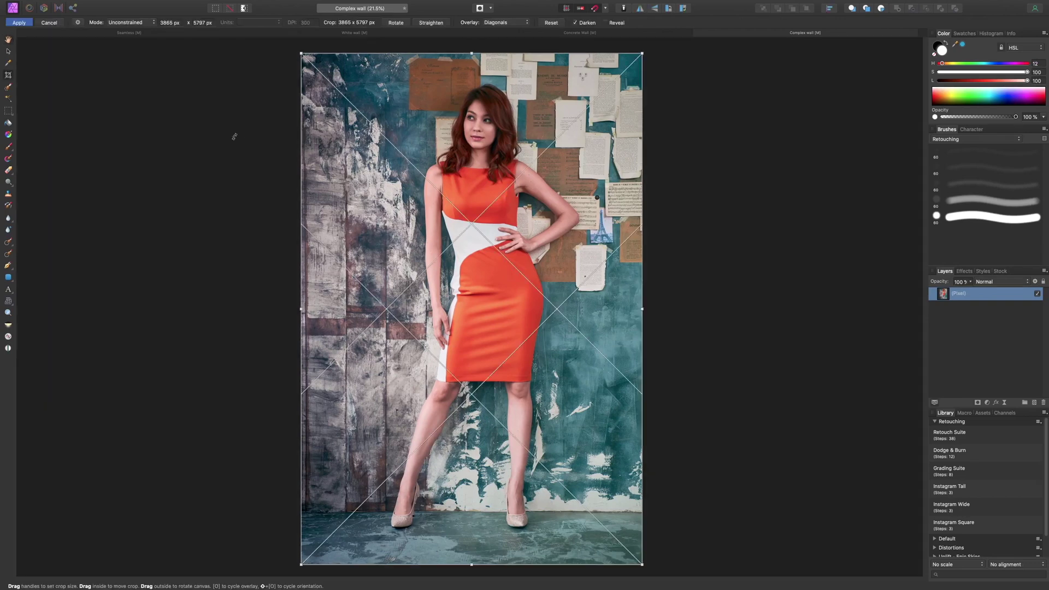
pyautogui.click(77, 23)
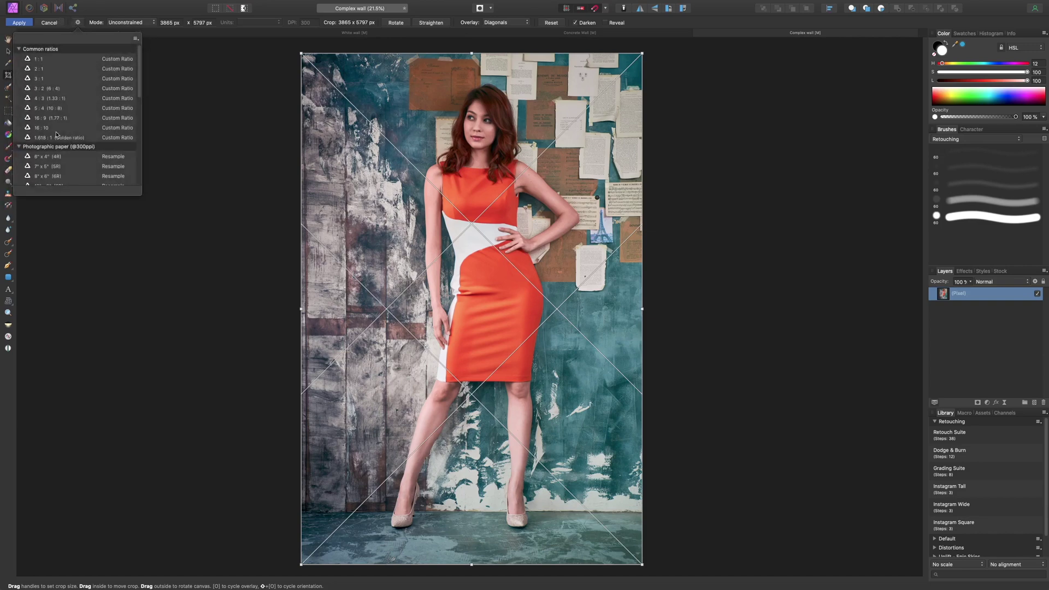
pyautogui.click(44, 108)
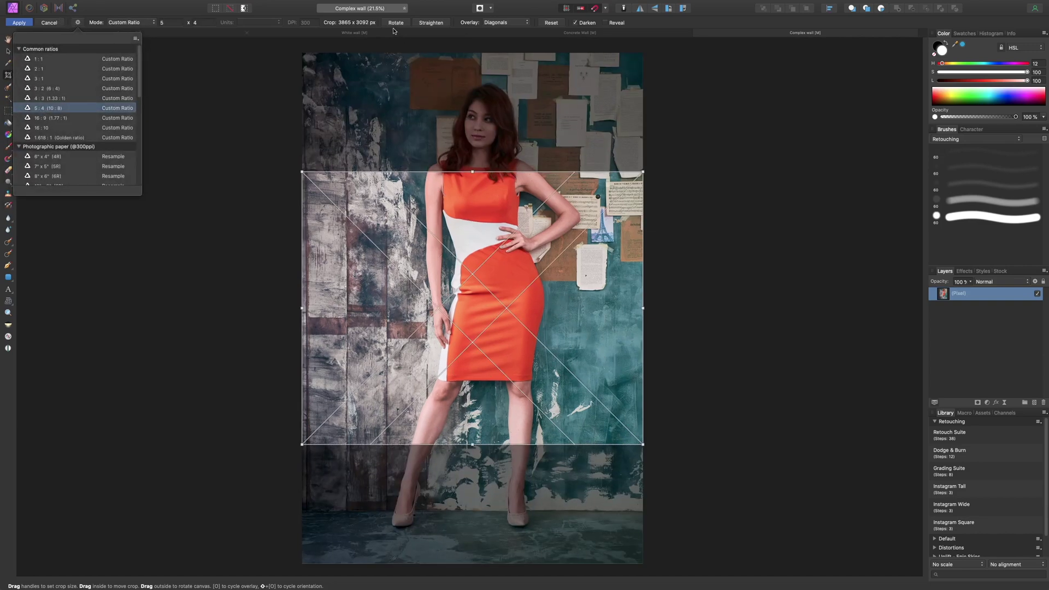
pyautogui.click(396, 23)
pyautogui.moveTo(441, 243); pyautogui.dragTo(407, 178)
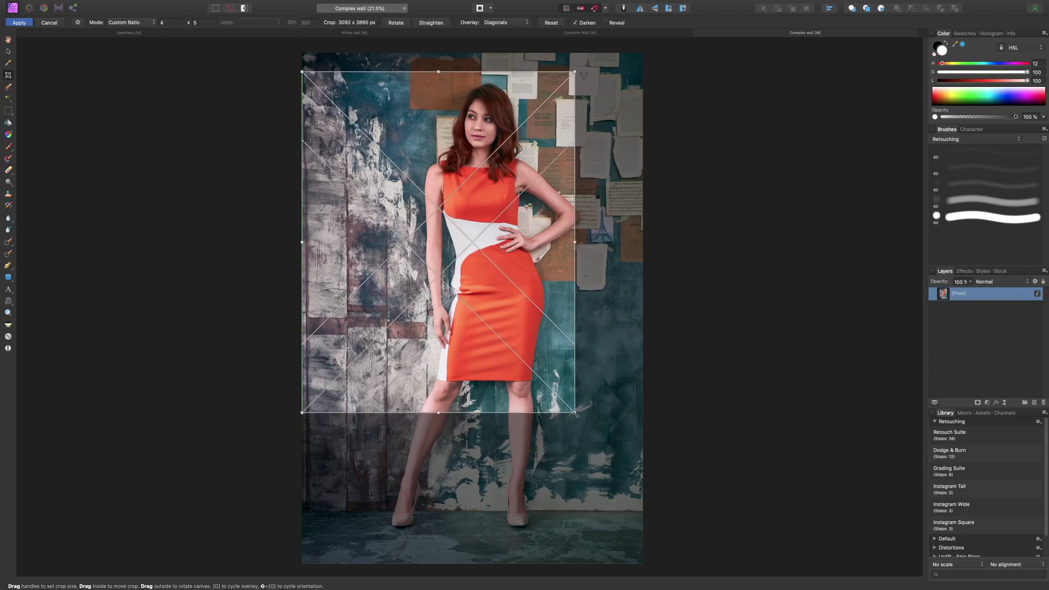
pyautogui.moveTo(575, 414)
pyautogui.mouseDown()
pyautogui.moveTo(633, 487)
pyautogui.moveTo(632, 506)
pyautogui.moveTo(570, 419)
pyautogui.mouseUp()
pyautogui.moveTo(631, 499); pyautogui.dragTo(670, 545)
pyautogui.moveTo(634, 496); pyautogui.dragTo(637, 496)
pyautogui.press('h')
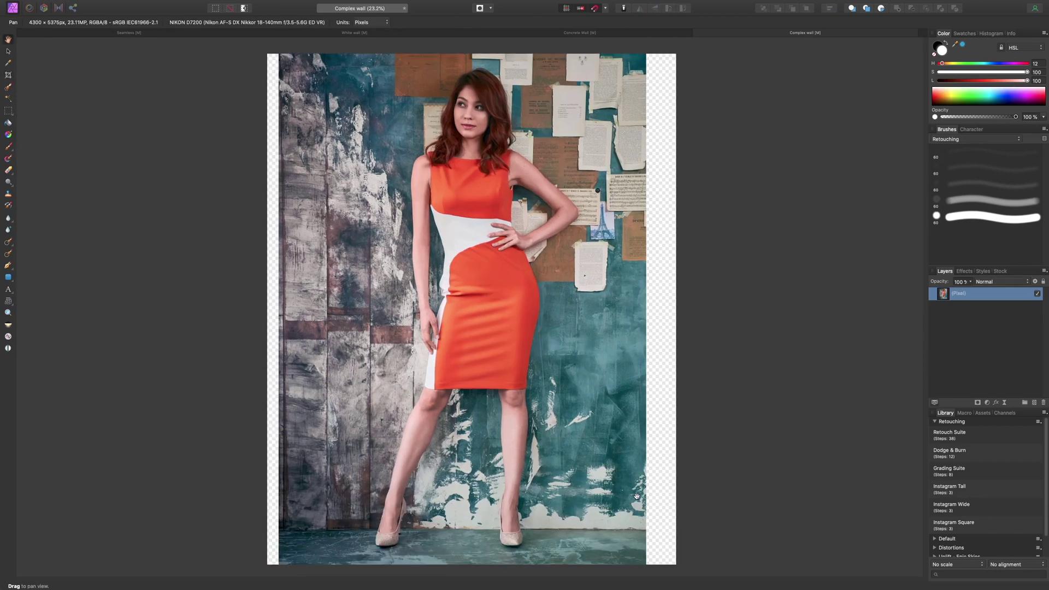
# Shift the 4300 x 5375 px crop frame slightly down over the photo and apply it
pyautogui.press('c')
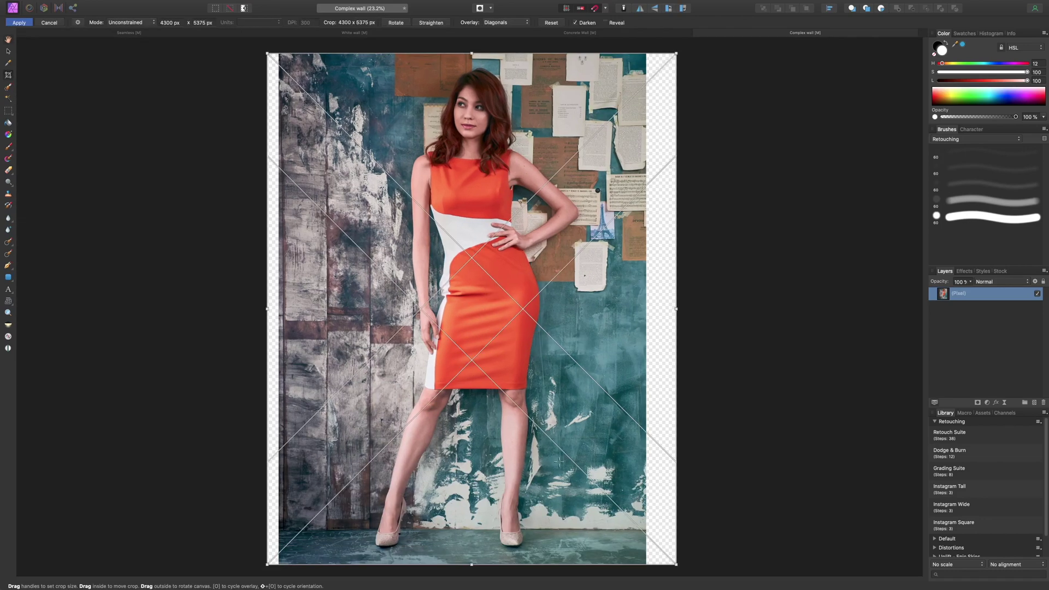
pyautogui.moveTo(558, 462); pyautogui.dragTo(559, 464)
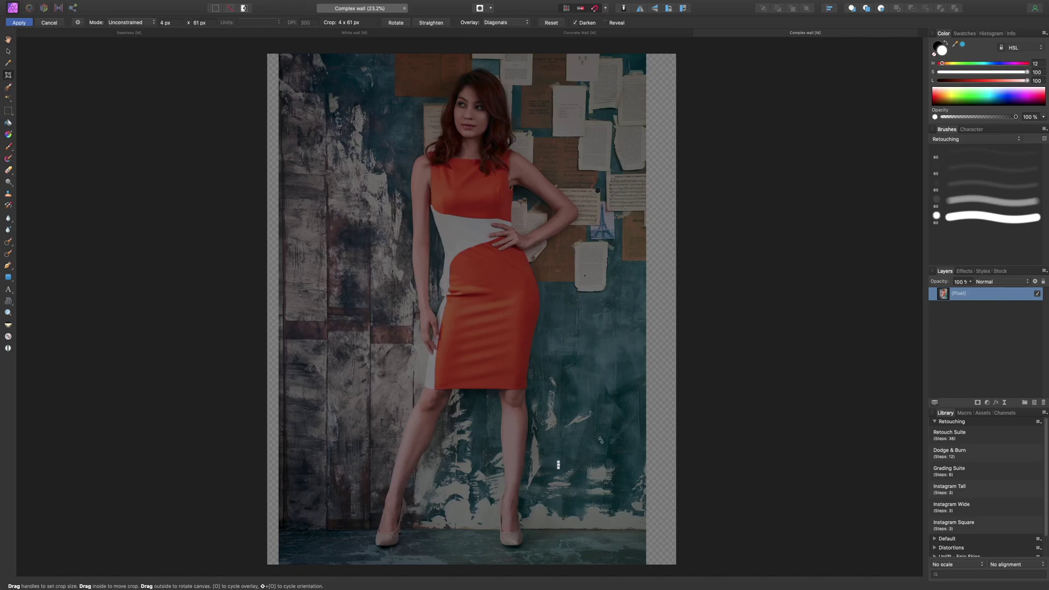
pyautogui.click(601, 441)
pyautogui.moveTo(430, 239); pyautogui.dragTo(438, 248)
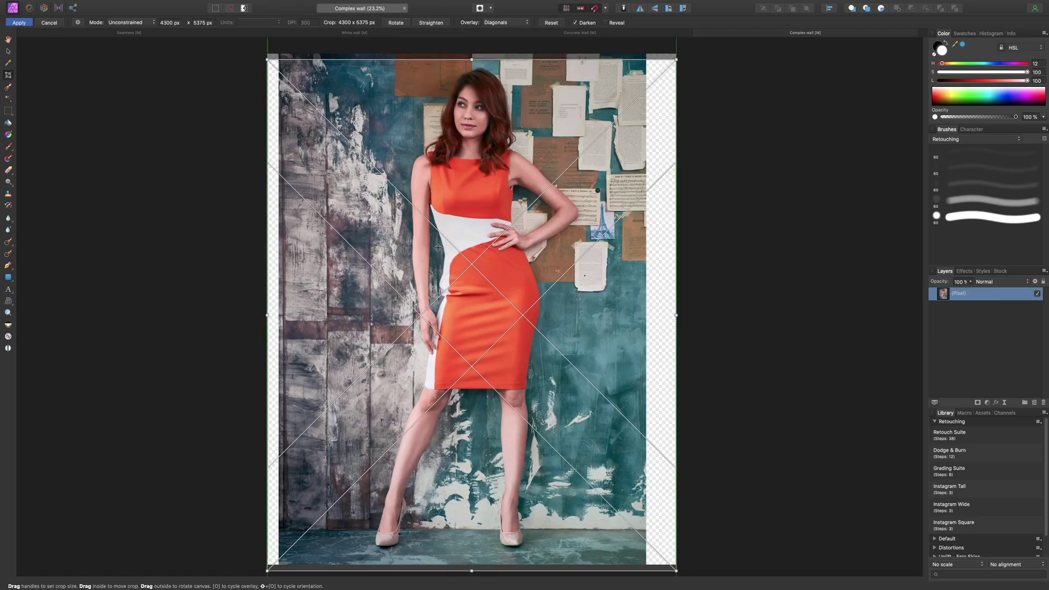
pyautogui.press('h')
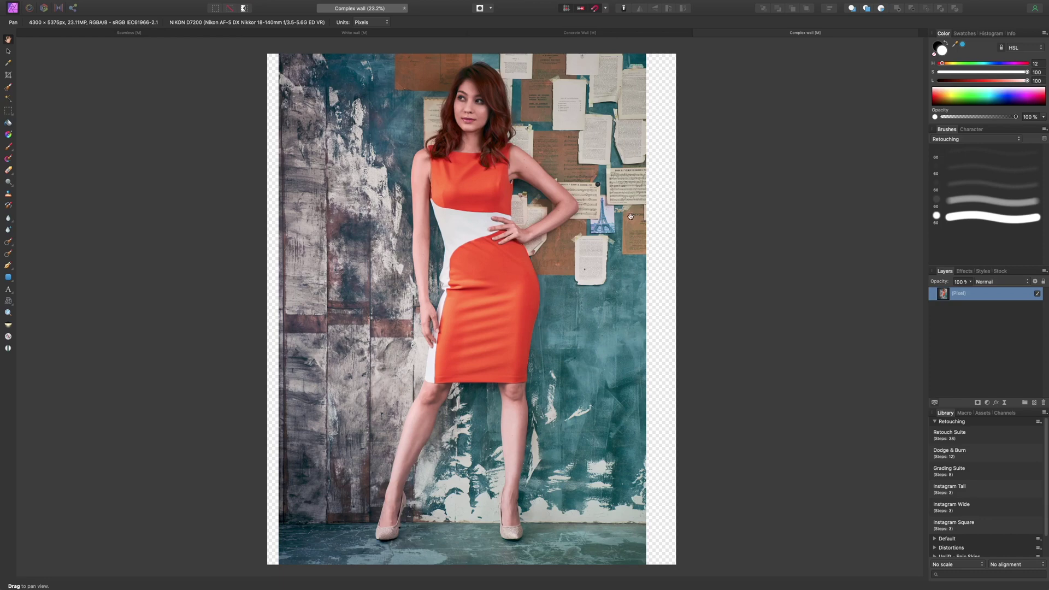
# Add a new pixel layer and set the Clone brush flow to 100% for the empty strip along the wall's left edge
pyautogui.press('super+shift+n')
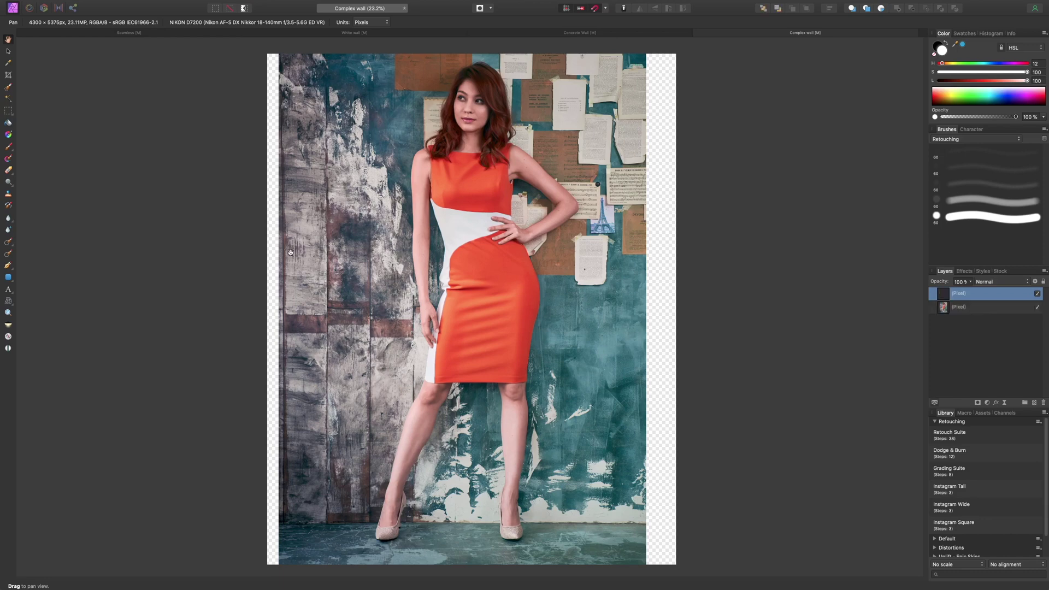
pyautogui.press('c')
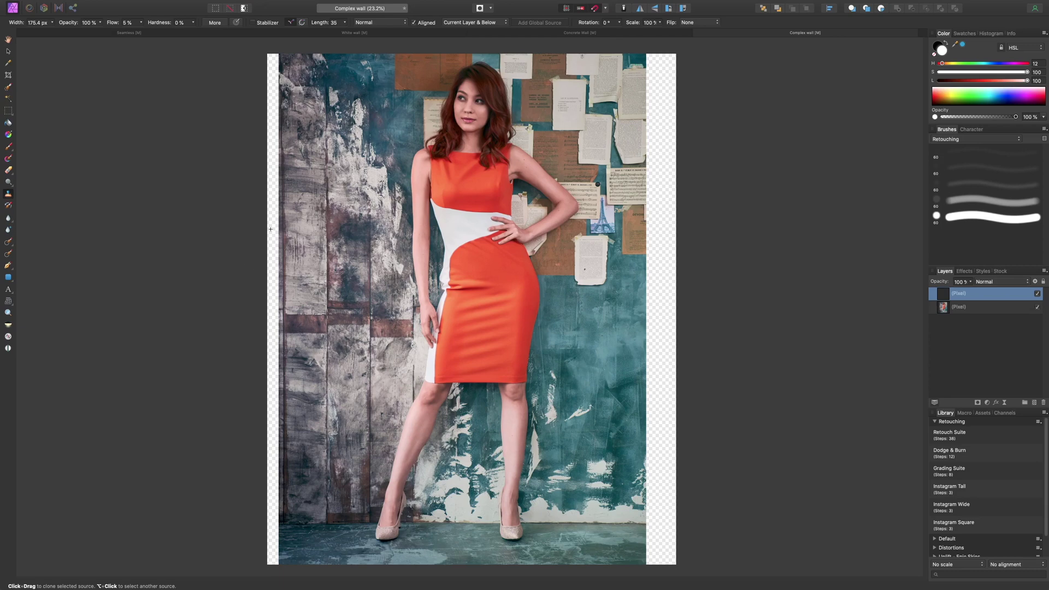
pyautogui.press('super+equal')
pyautogui.press('super+equal')
pyautogui.press('super+equal')
pyautogui.press('super+equal')
pyautogui.hscroll(-12, 327, 314)
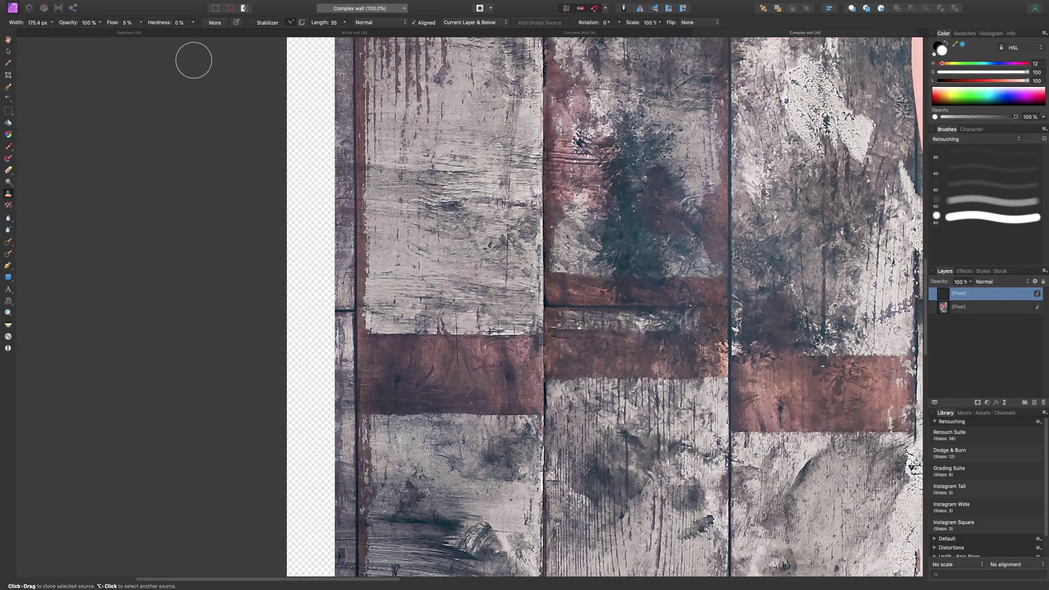
pyautogui.moveTo(141, 23); pyautogui.dragTo(210, 32)
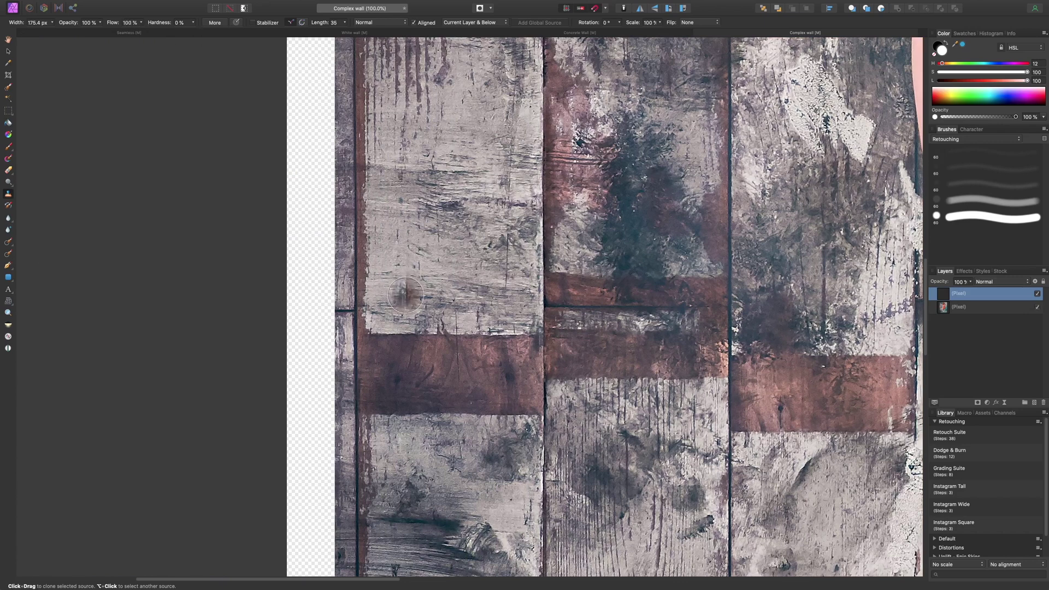
# Sample the plank seam near the wall's left edge, try a soft clone stroke on the empty strip, and set brush hardness to 100%
pyautogui.click(356, 277)
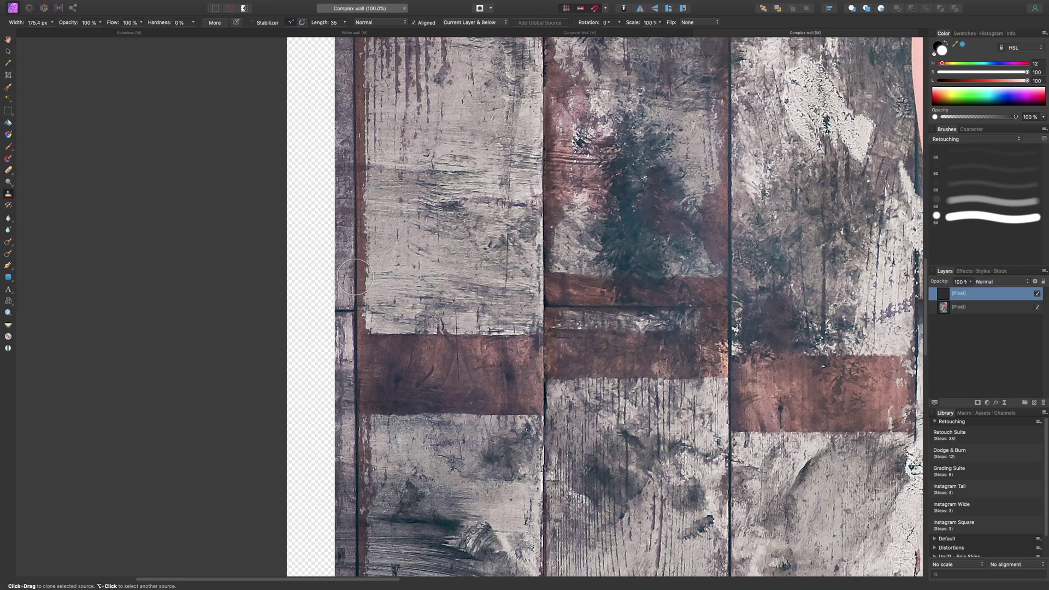
pyautogui.moveTo(355, 277); pyautogui.dragTo(307, 256)
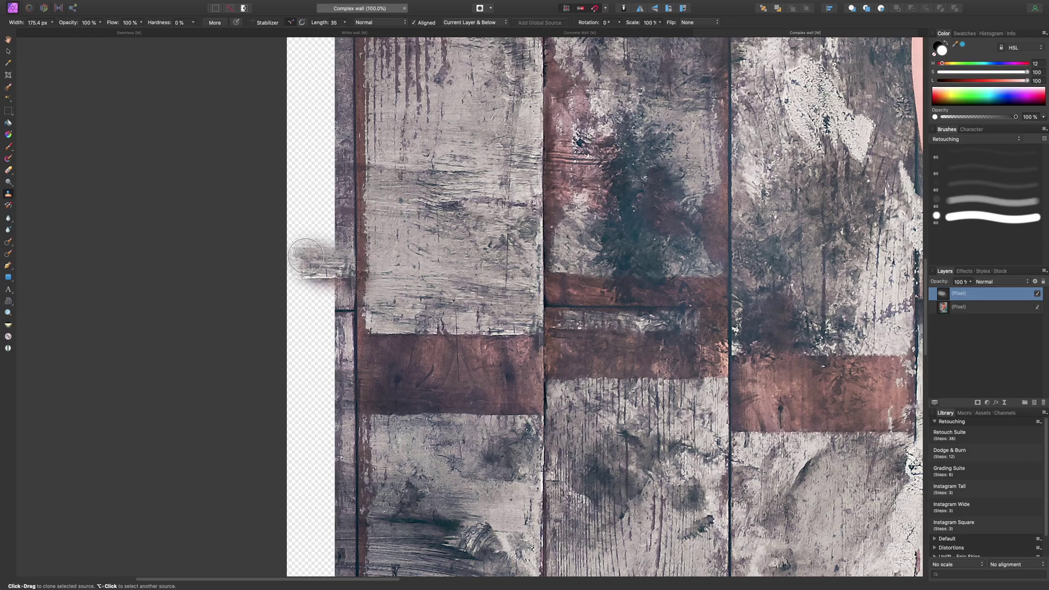
pyautogui.moveTo(192, 25); pyautogui.dragTo(267, 49)
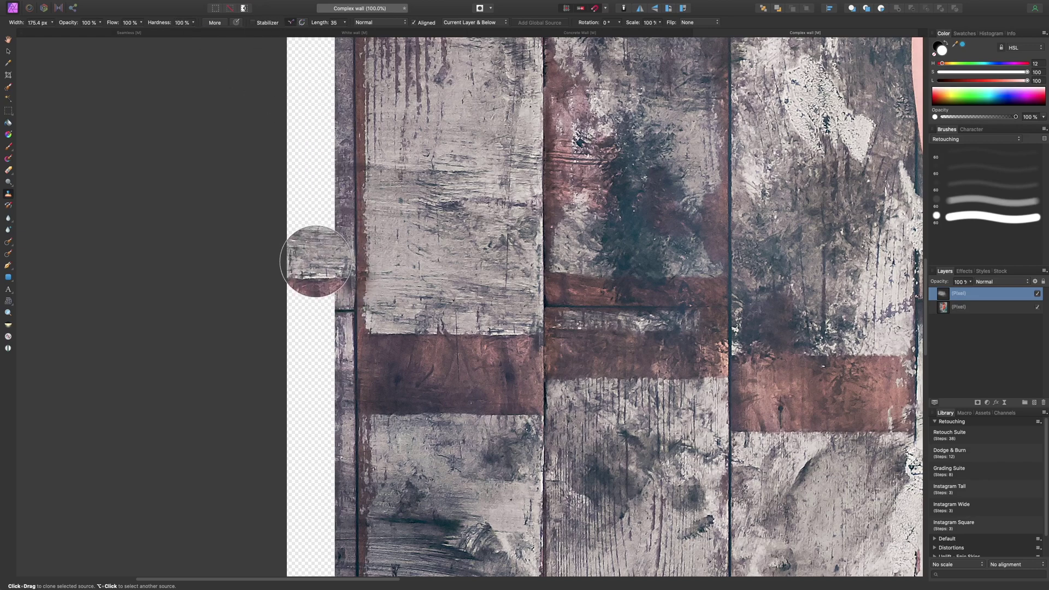
# Clone planks and floor over the empty left strip along the full image height, using a 175.4 px brush
pyautogui.press('super+minus')
pyautogui.moveTo(356, 274)
pyautogui.mouseDown()
pyautogui.moveTo(357, 172)
pyautogui.moveTo(343, 196)
pyautogui.mouseUp()
pyautogui.press('super+minus')
pyautogui.press('super+minus')
pyautogui.moveTo(431, 257); pyautogui.dragTo(431, 35)
pyautogui.moveTo(430, 299)
pyautogui.mouseDown()
pyautogui.moveTo(426, 371)
pyautogui.moveTo(434, 338)
pyautogui.moveTo(430, 363)
pyautogui.moveTo(428, 351)
pyautogui.moveTo(413, 362)
pyautogui.moveTo(420, 400)
pyautogui.moveTo(429, 377)
pyautogui.moveTo(428, 415)
pyautogui.moveTo(432, 393)
pyautogui.moveTo(431, 529)
pyautogui.mouseUp()
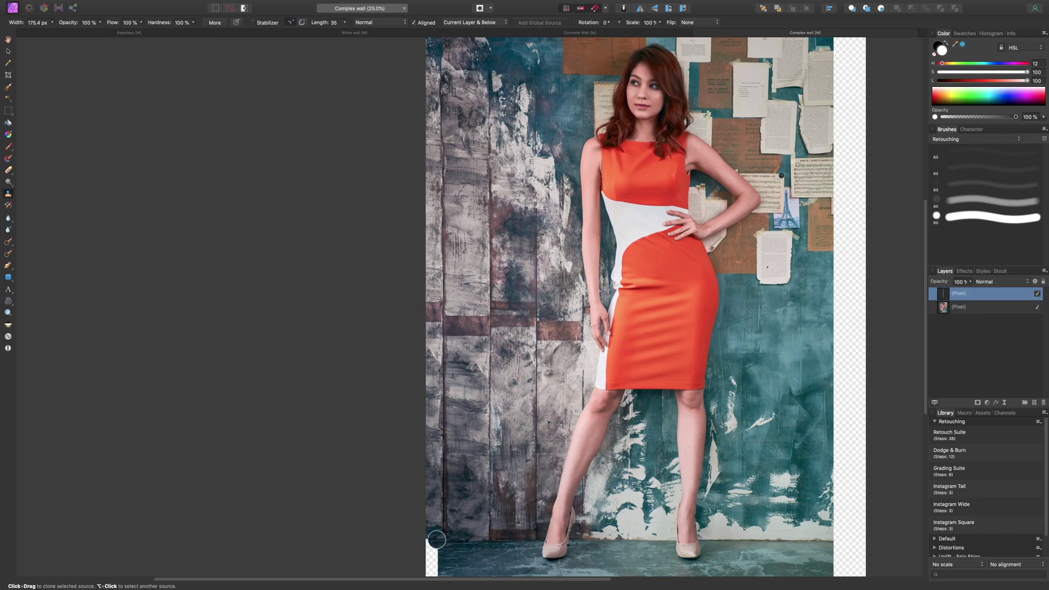
pyautogui.moveTo(432, 533); pyautogui.dragTo(430, 570)
pyautogui.scroll(-5, 436, 539)
pyautogui.moveTo(436, 529); pyautogui.dragTo(433, 519)
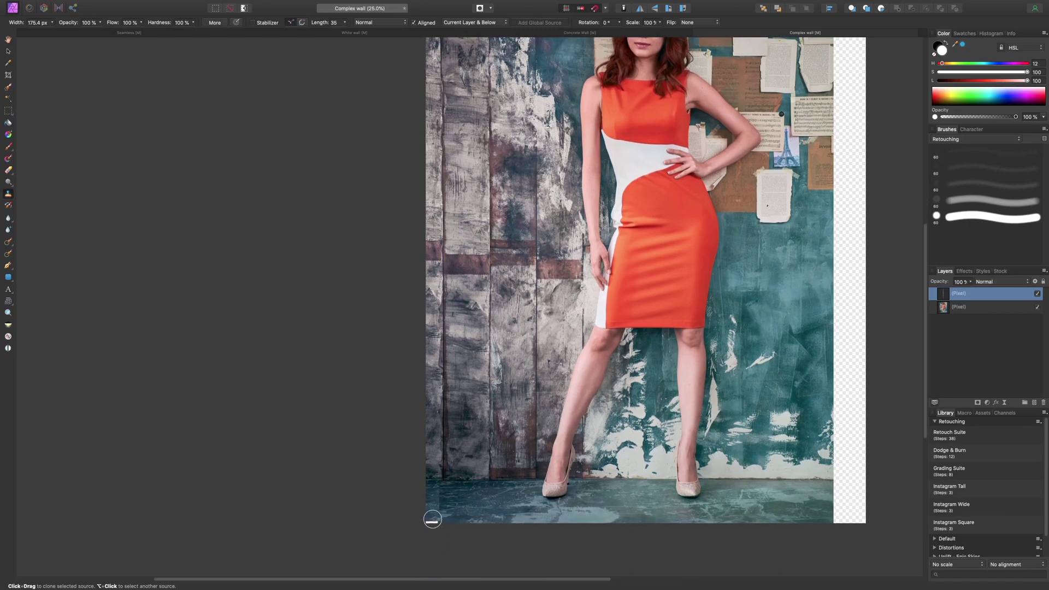
# Blend the cloned floor's vertical seam by cloning neighbouring floor over it at 19% flow with a 77.8 px brush
pyautogui.press('super+plus')
pyautogui.press('super+plus')
pyautogui.press('super+plus')
pyautogui.scroll(-15, 511, 528)
pyautogui.hscroll(-5, 511, 528)
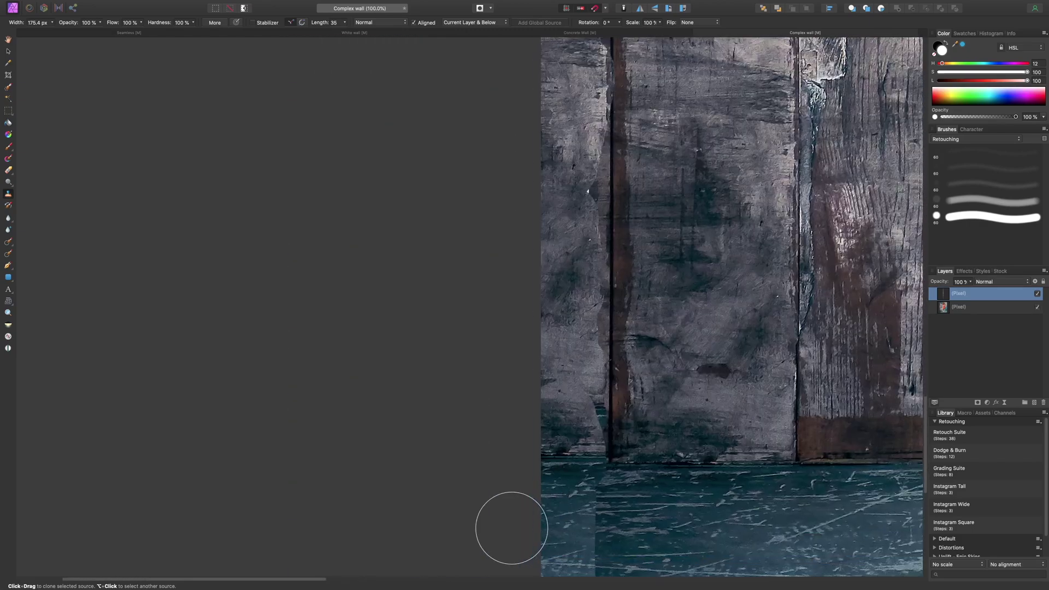
pyautogui.hscroll(2, 513, 529)
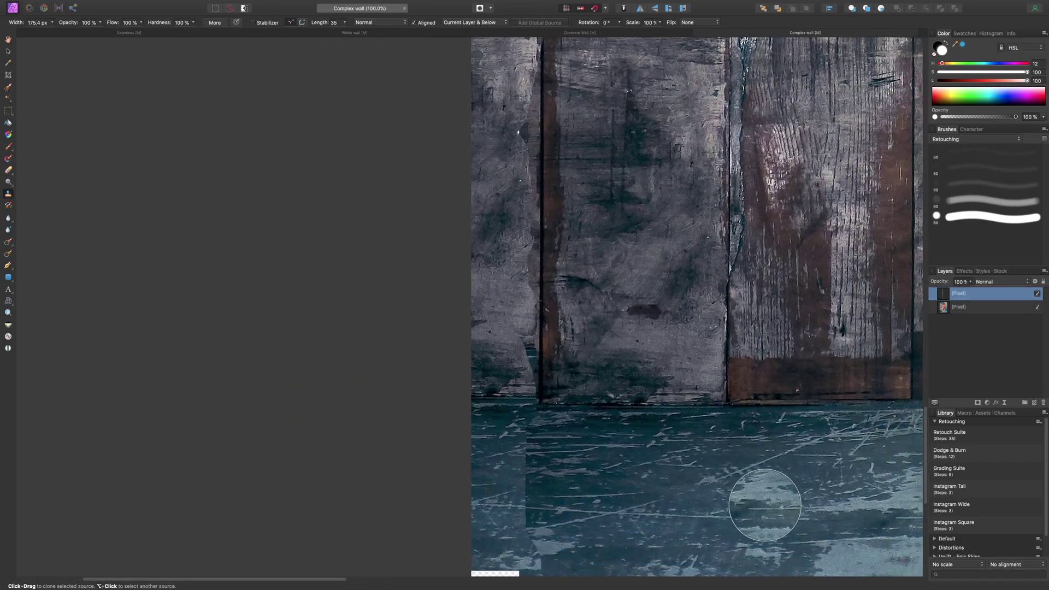
pyautogui.click(141, 23)
pyautogui.moveTo(141, 31); pyautogui.dragTo(83, 33)
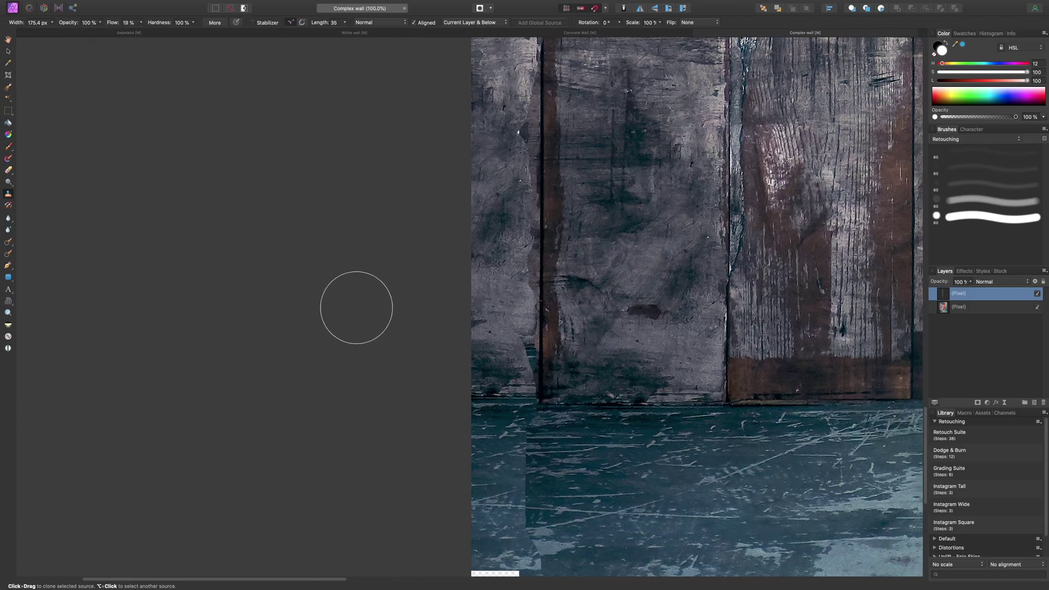
pyautogui.keyDown('alt'); pyautogui.click(581, 457); pyautogui.keyUp('alt')
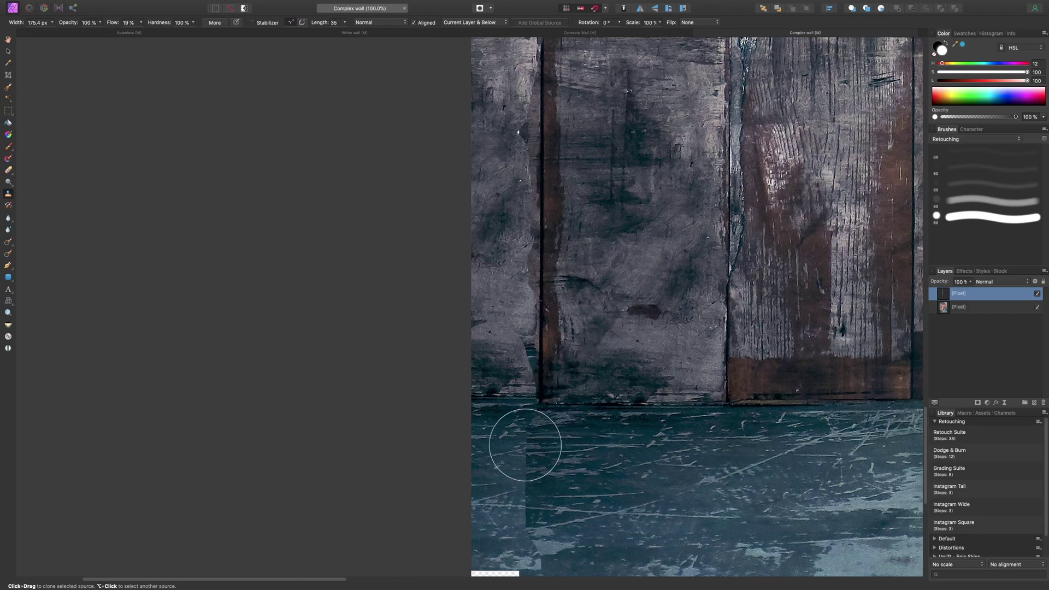
pyautogui.press('[')
pyautogui.press('[')
pyautogui.press('[')
pyautogui.press('[')
pyautogui.press('[')
pyautogui.moveTo(529, 438); pyautogui.dragTo(515, 432)
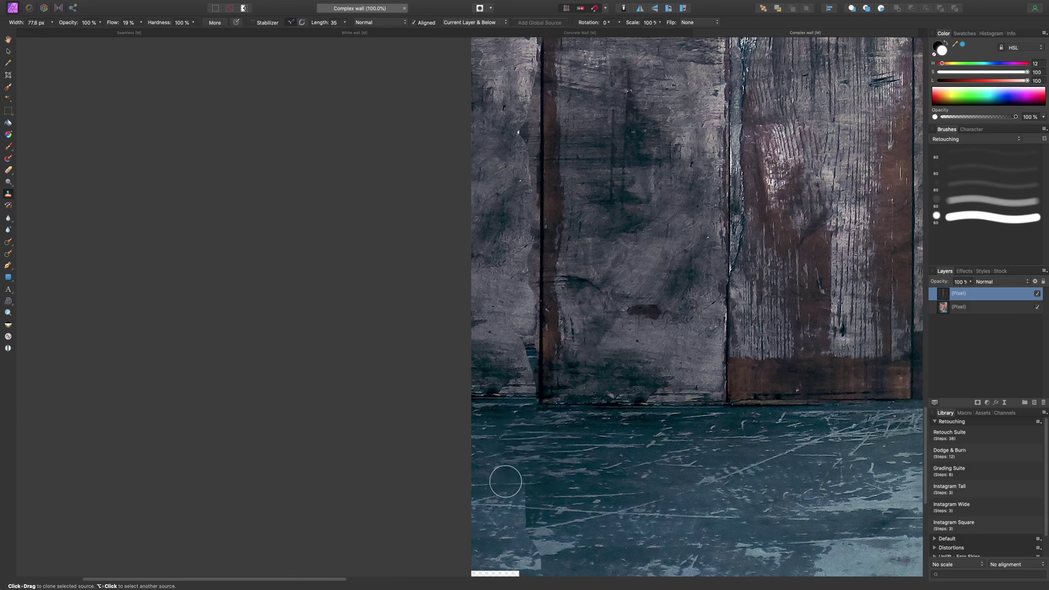
# Clone floor texture into the empty gap in the lower-left corner, and plank texture over the teal patch beside the lowest plank seam
pyautogui.moveTo(568, 520); pyautogui.dragTo(574, 414)
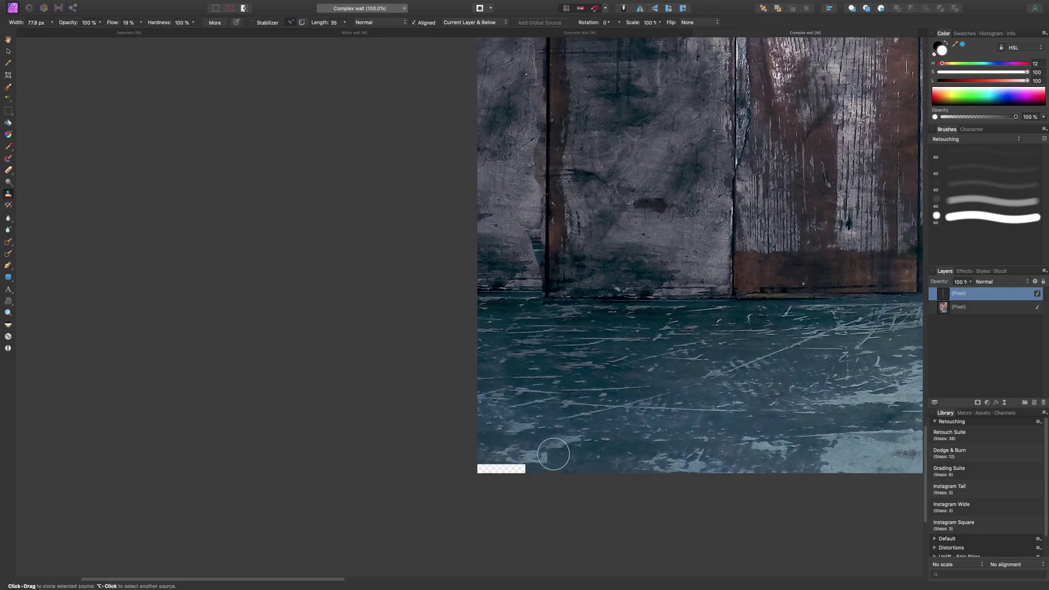
pyautogui.moveTo(554, 455)
pyautogui.mouseDown()
pyautogui.moveTo(494, 463)
pyautogui.moveTo(521, 465)
pyautogui.moveTo(496, 476)
pyautogui.mouseUp()
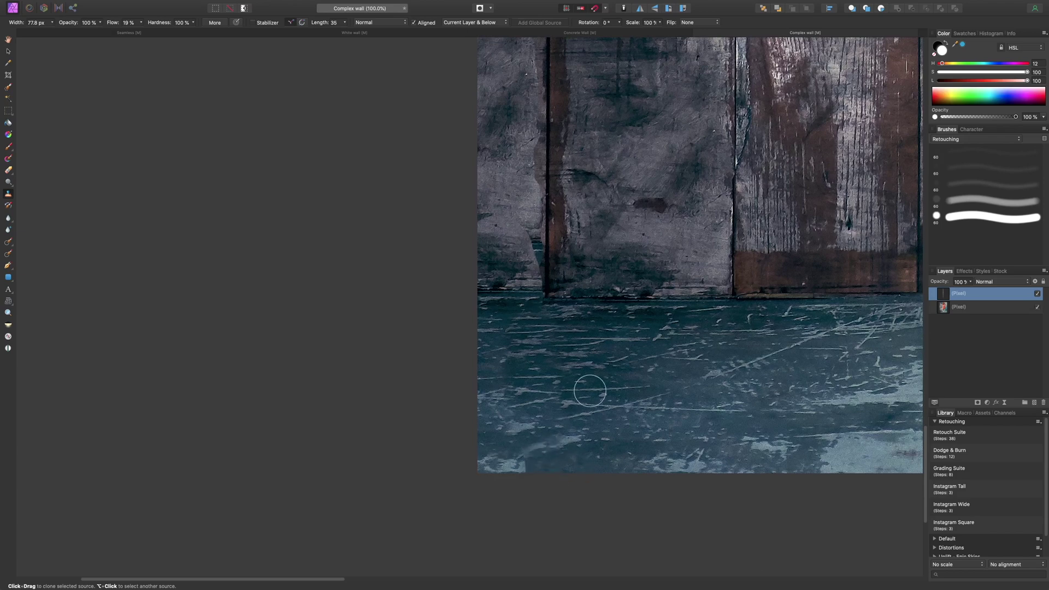
pyautogui.scroll(5, 585, 387)
pyautogui.hscroll(2, 586, 386)
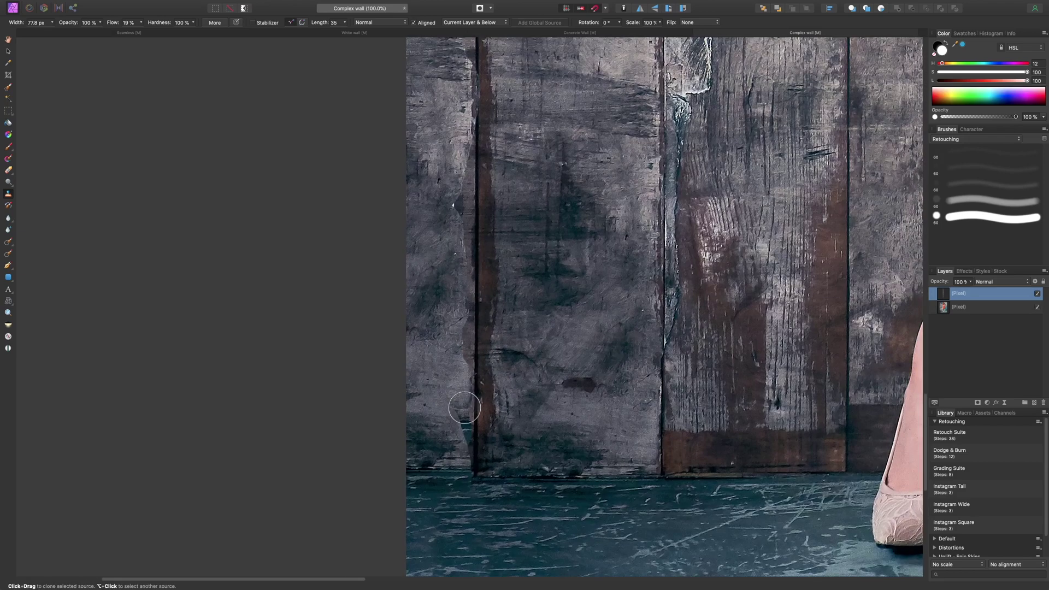
pyautogui.moveTo(447, 420)
pyautogui.mouseDown()
pyautogui.moveTo(457, 457)
pyautogui.moveTo(460, 439)
pyautogui.mouseUp()
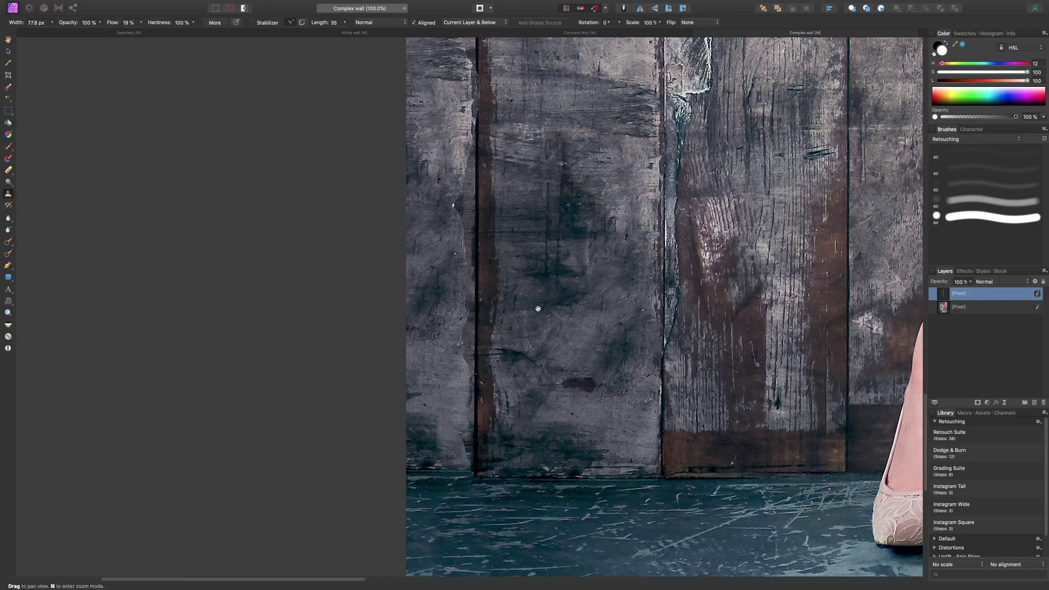
# Add a mask to the cloned layer and target it with a black 60 px Retouching brush at 50% hardness and 100% flow
pyautogui.moveTo(565, 208); pyautogui.dragTo(514, 452)
pyautogui.moveTo(537, 111)
pyautogui.mouseDown()
pyautogui.moveTo(523, 293)
pyautogui.moveTo(537, 259)
pyautogui.mouseUp()
pyautogui.scroll(-5, 536, 260)
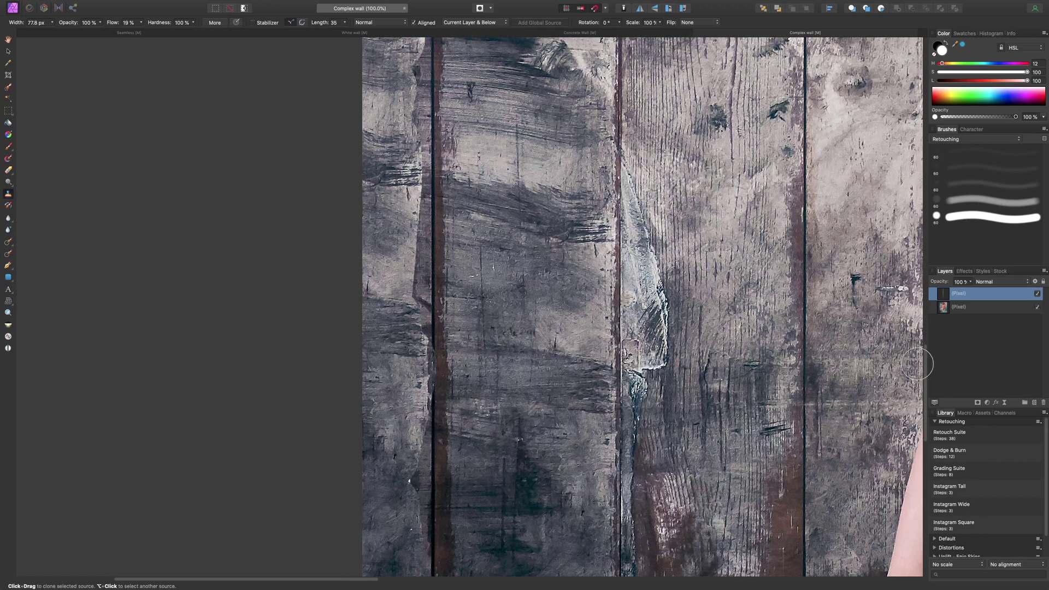
pyautogui.click(978, 403)
pyautogui.click(972, 310)
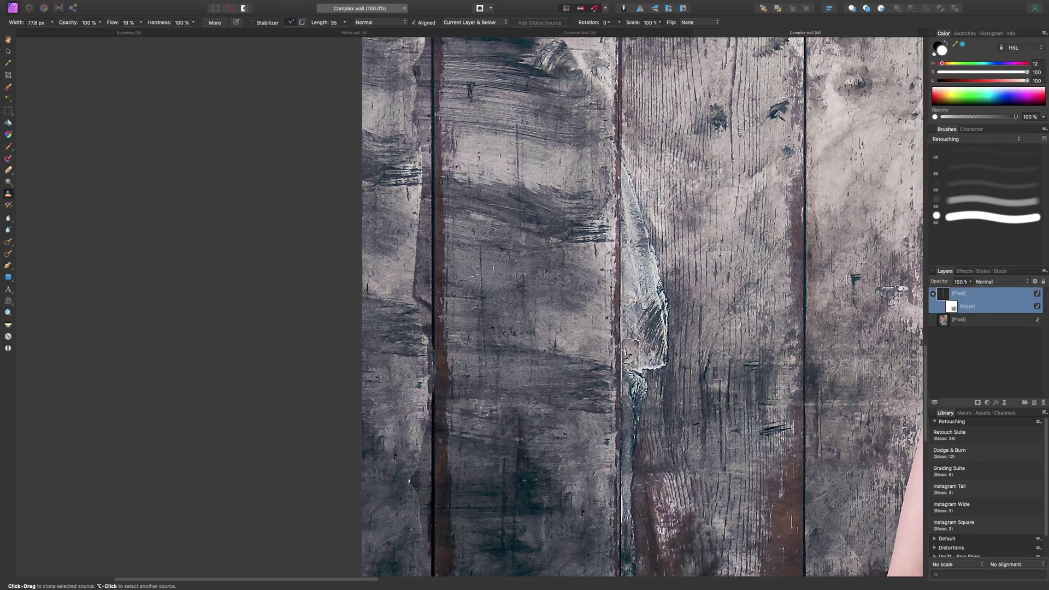
pyautogui.press('b')
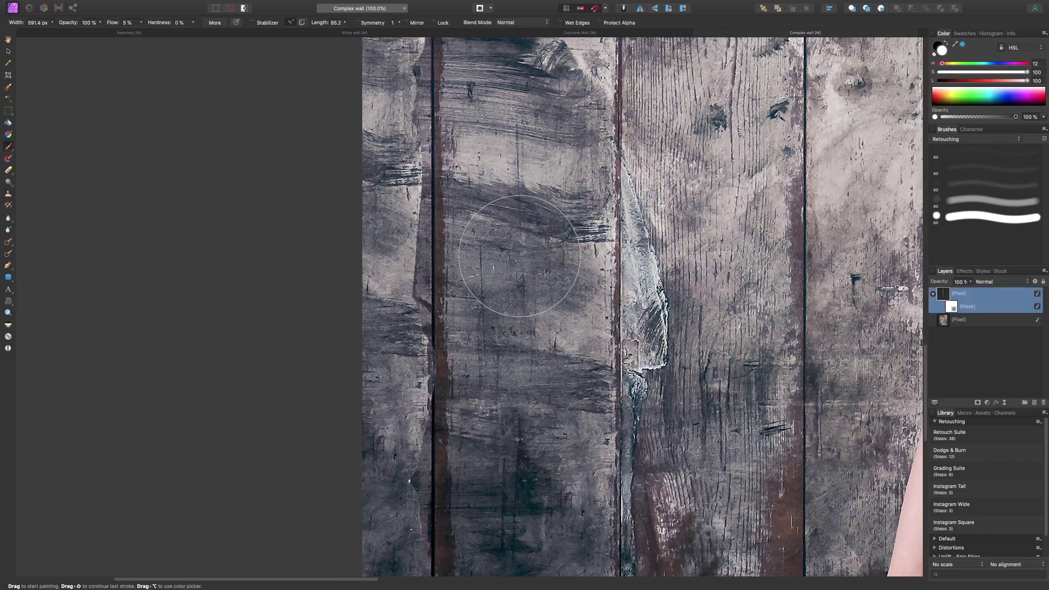
pyautogui.press('x')
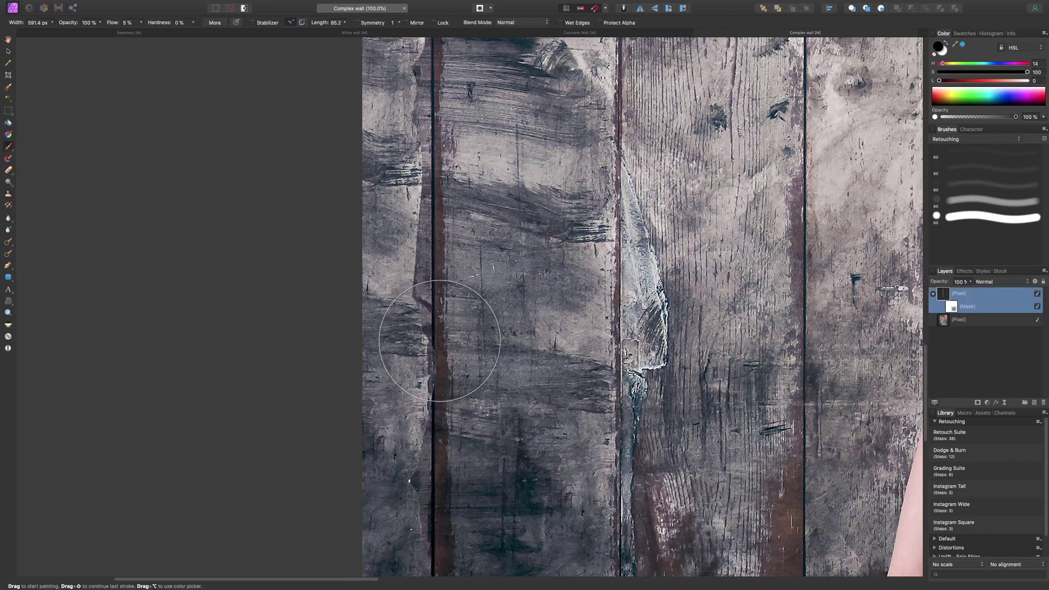
pyautogui.click(967, 215)
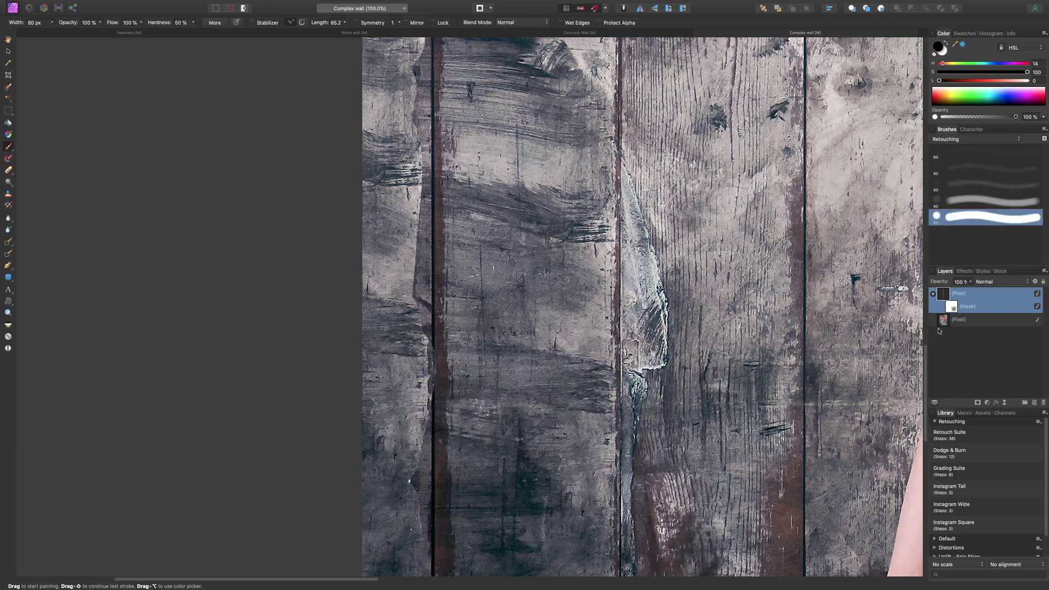
pyautogui.click(954, 309)
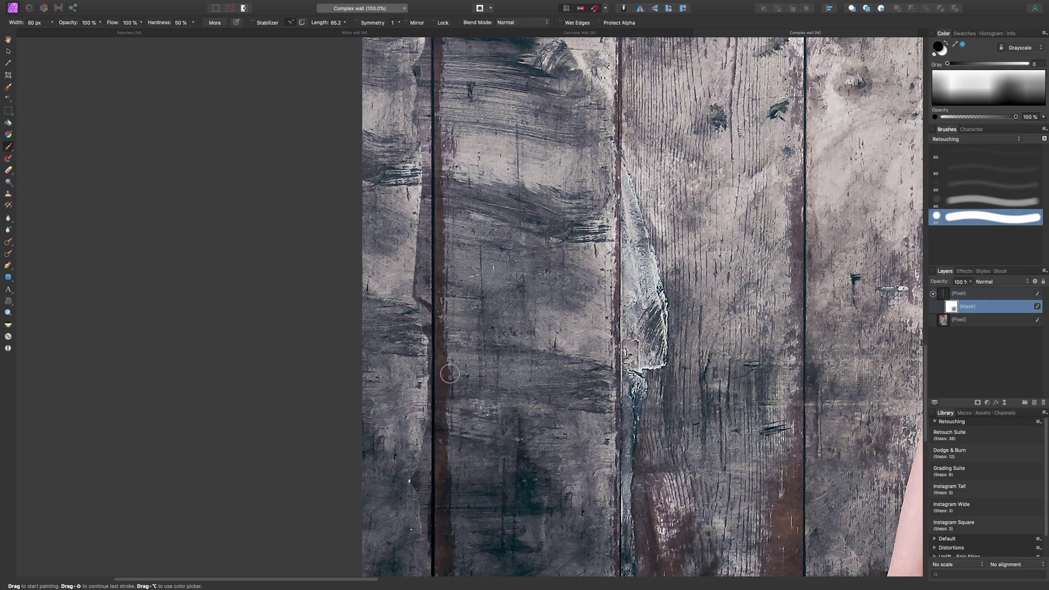
# Paint black on the mask along the plank seams at the cloned strip's inner edge to blend it into the original planks
pyautogui.moveTo(473, 251); pyautogui.dragTo(465, 401)
pyautogui.moveTo(474, 207); pyautogui.dragTo(466, 402)
pyautogui.moveTo(470, 227); pyautogui.dragTo(460, 400)
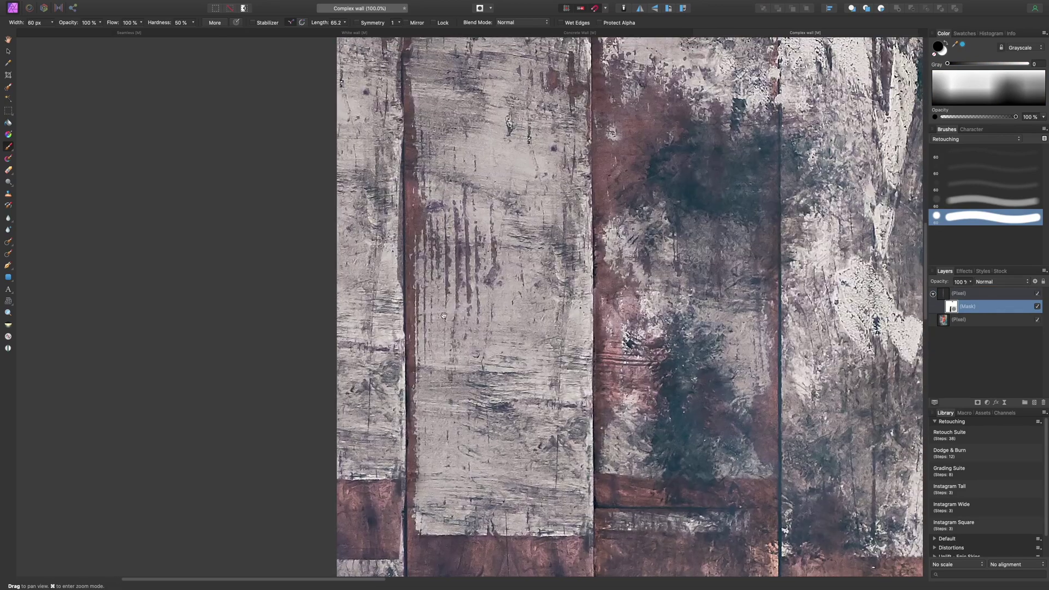
pyautogui.moveTo(411, 285); pyautogui.dragTo(411, 513)
pyautogui.scroll(-10, 411, 513)
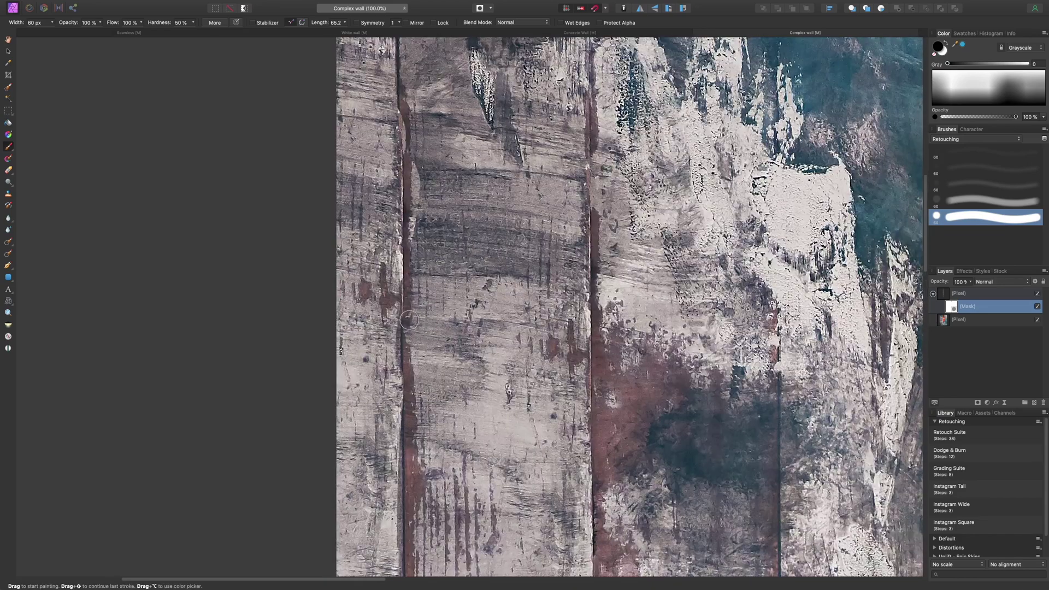
pyautogui.moveTo(409, 320); pyautogui.dragTo(406, 160)
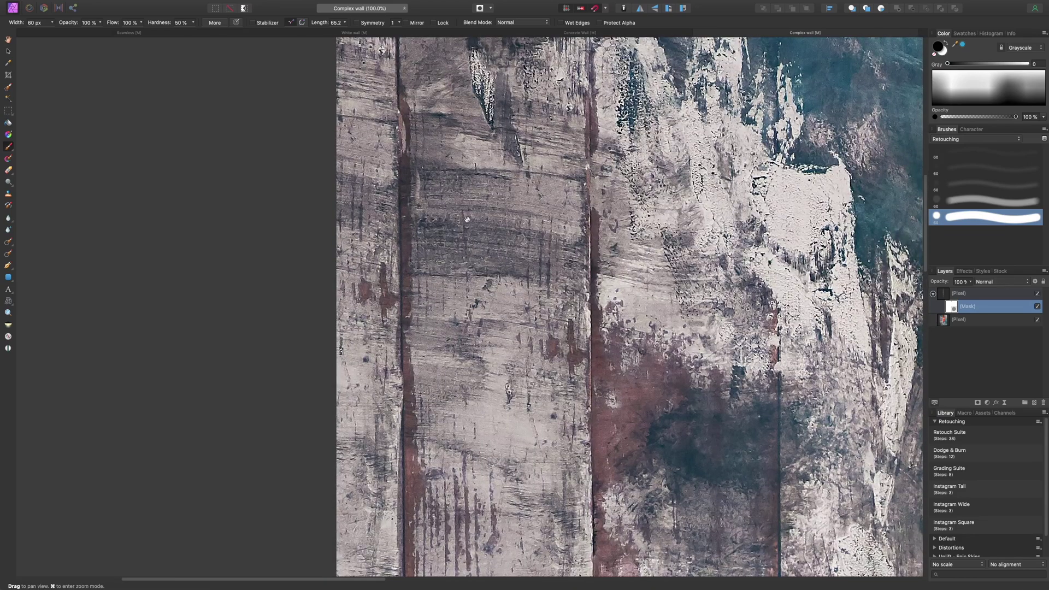
pyautogui.moveTo(468, 220); pyautogui.dragTo(451, 345)
pyautogui.moveTo(389, 292)
pyautogui.mouseDown()
pyautogui.moveTo(389, 56)
pyautogui.moveTo(418, 81)
pyautogui.moveTo(405, 179)
pyautogui.moveTo(427, 197)
pyautogui.moveTo(397, 180)
pyautogui.moveTo(443, 314)
pyautogui.moveTo(394, 150)
pyautogui.moveTo(403, 121)
pyautogui.moveTo(395, 230)
pyautogui.mouseUp()
# Examine the extended planks and floor on the image's left side, both close up and at full image size
pyautogui.press('super+minus')
pyautogui.press('s')
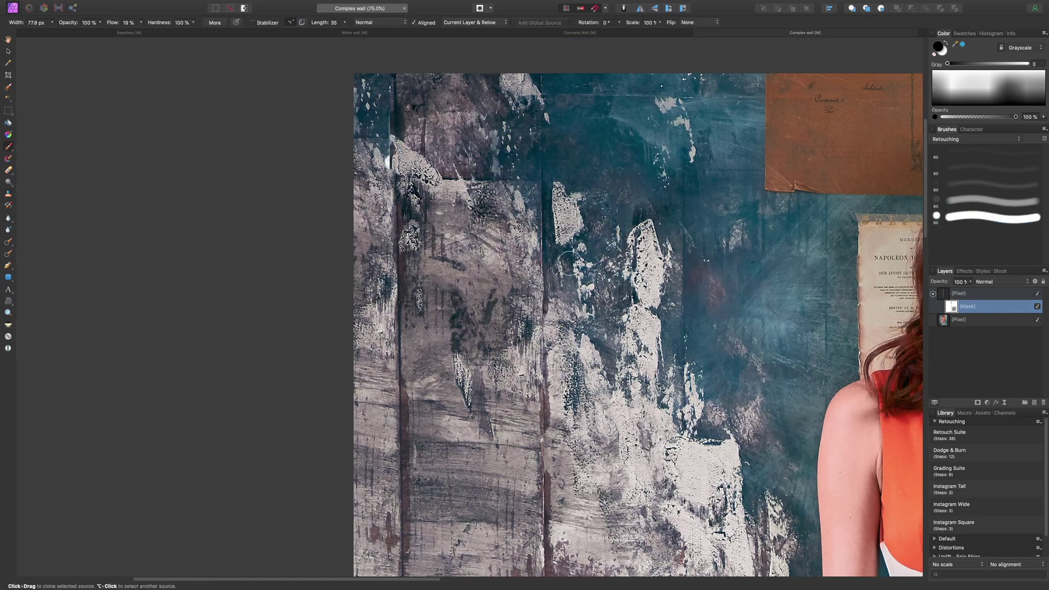
pyautogui.click(975, 296)
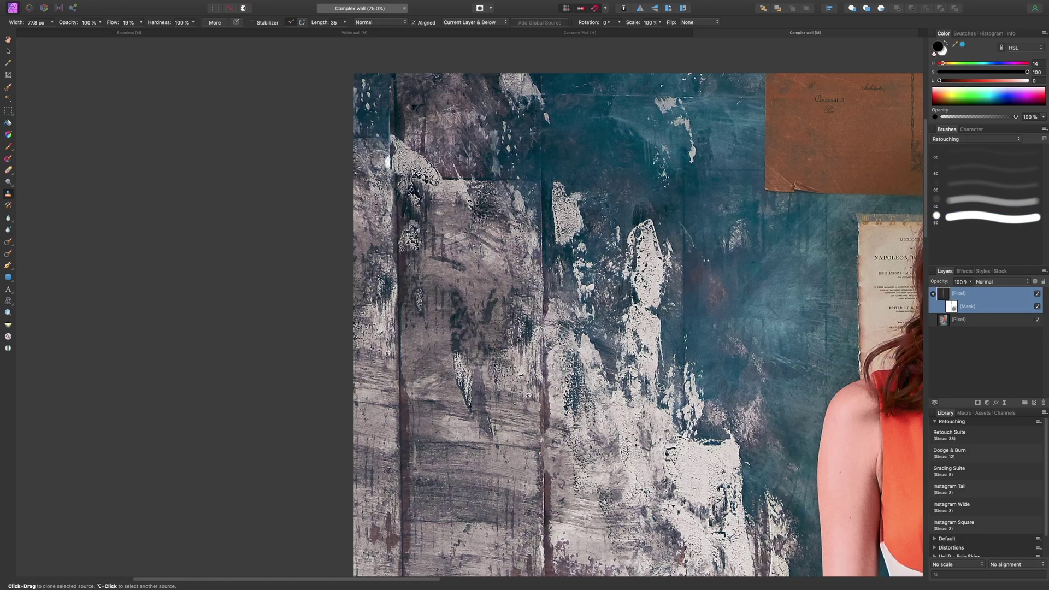
pyautogui.scroll(-5, 459, 267)
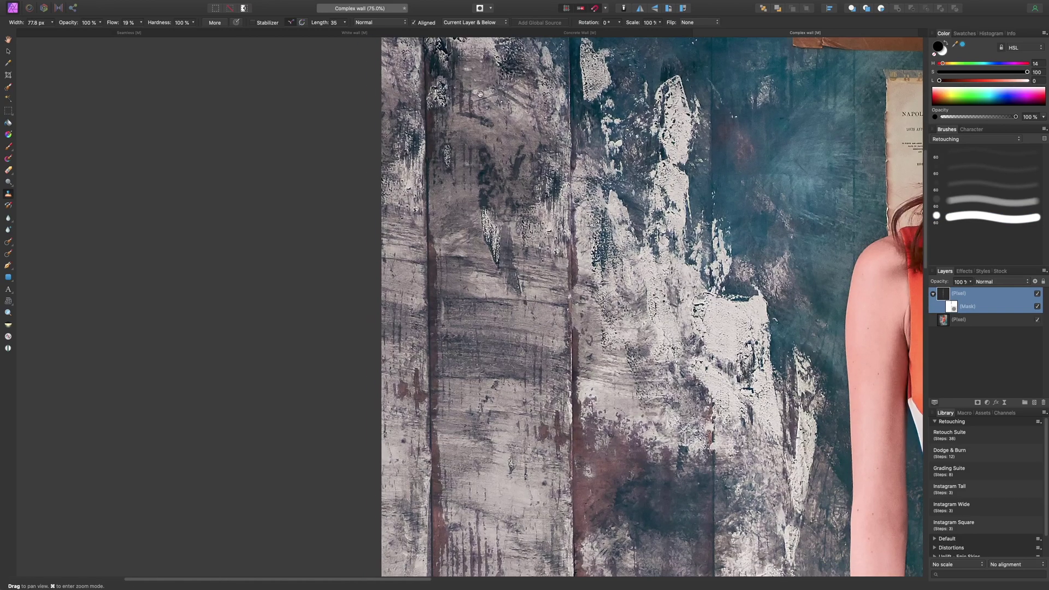
pyautogui.scroll(2, 481, 315)
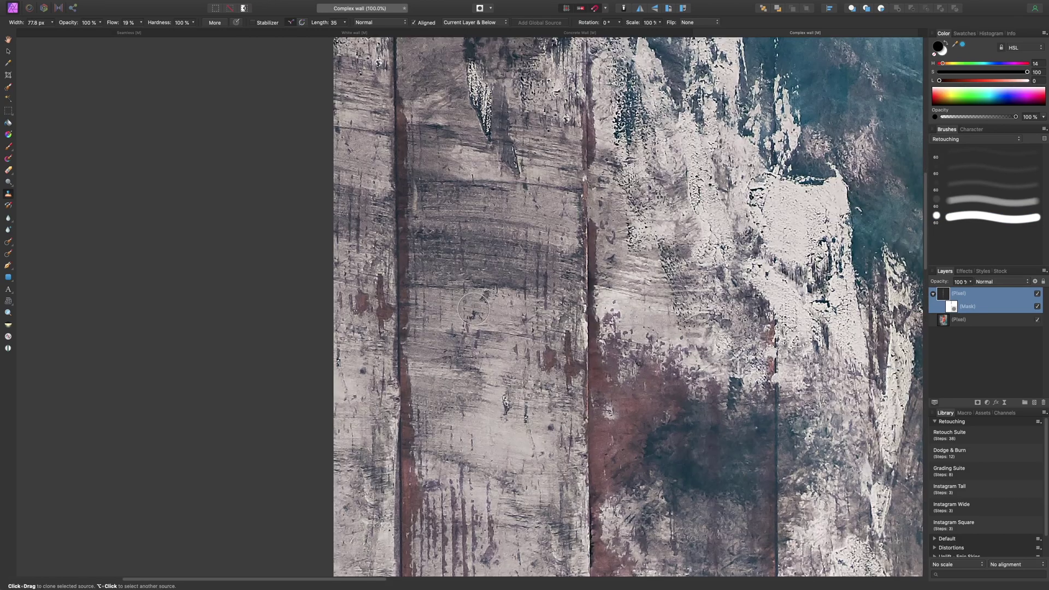
pyautogui.press('super+0')
pyautogui.press('super+minus')
pyautogui.press('super+minus')
pyautogui.press('super+plus')
pyautogui.press('super+plus')
pyautogui.press('super+plus')
pyautogui.press('super+plus')
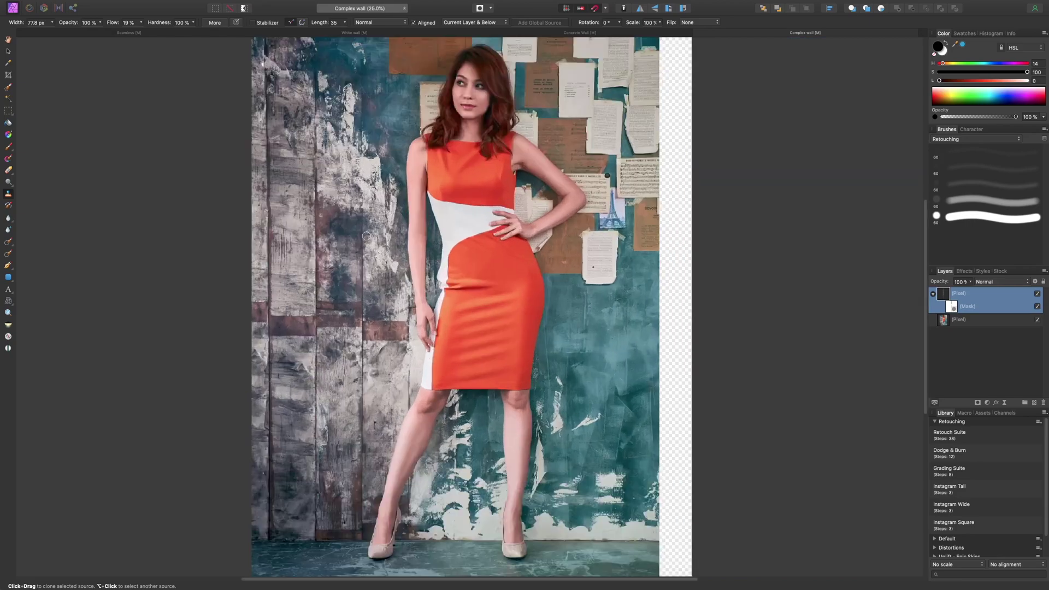
pyautogui.moveTo(305, 427); pyautogui.dragTo(609, 300)
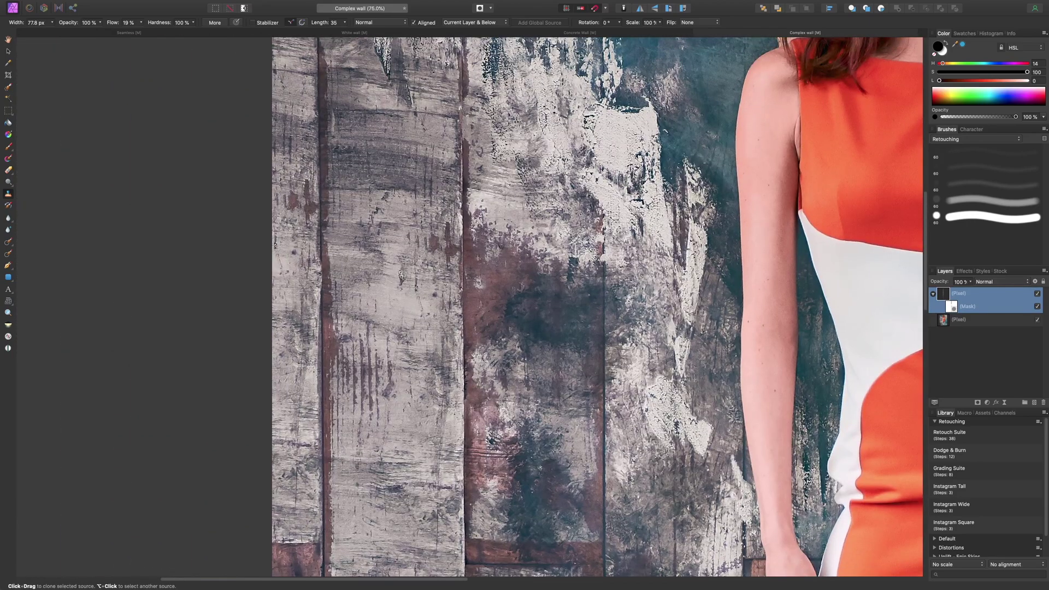
pyautogui.scroll(-10, 382, 246)
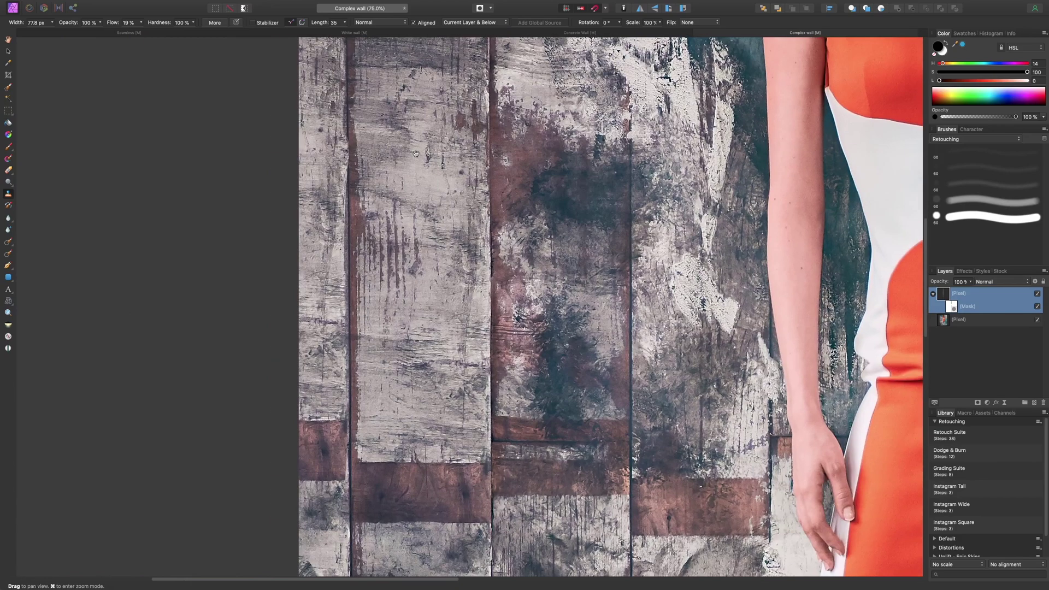
pyautogui.press('super+0')
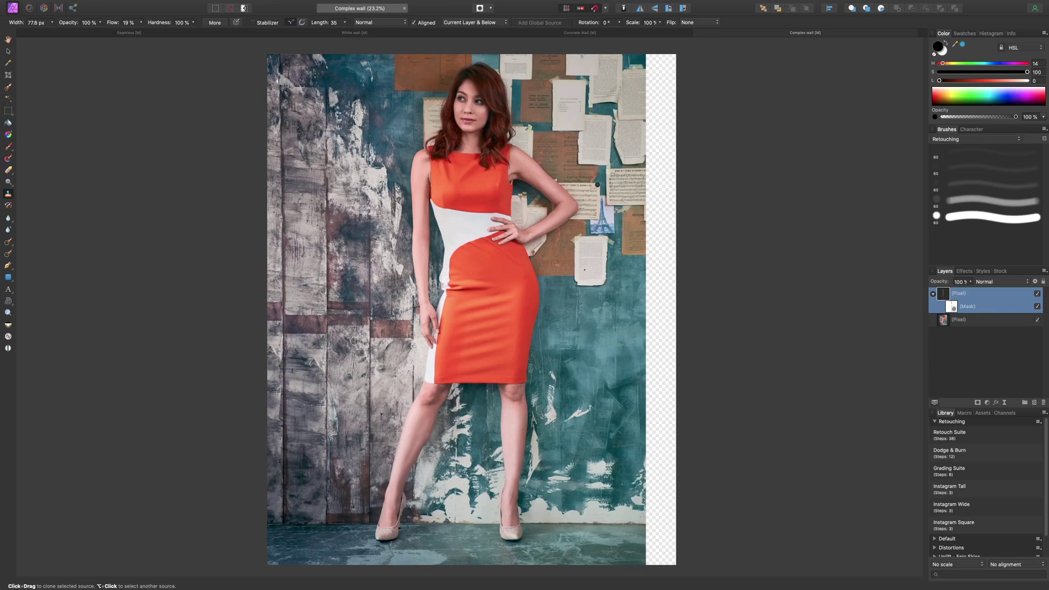
pyautogui.scroll(-4, 355, 341)
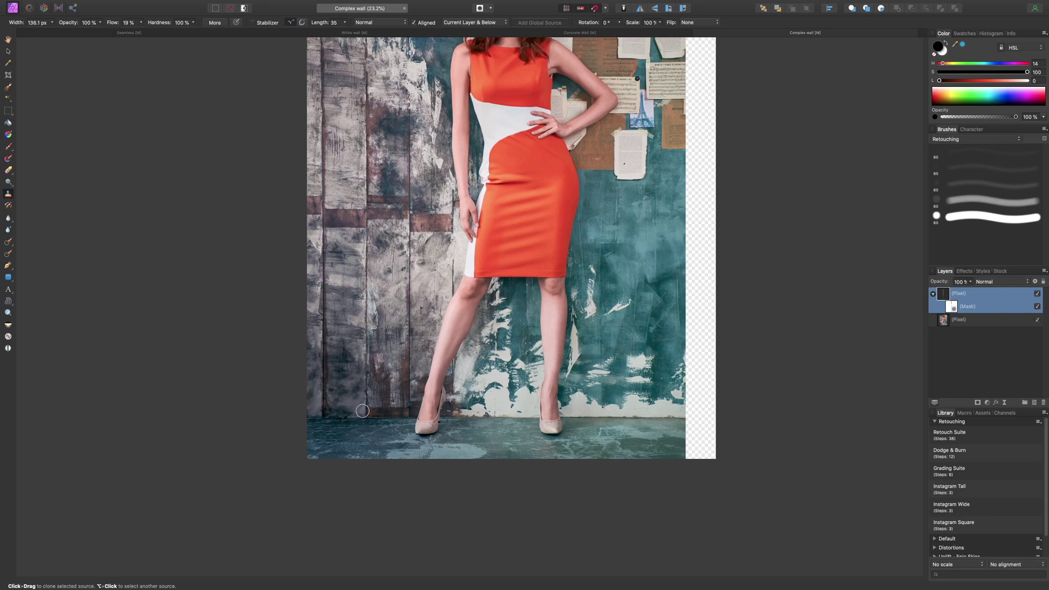
pyautogui.moveTo(491, 265)
pyautogui.mouseDown()
pyautogui.moveTo(452, 271)
pyautogui.moveTo(274, 362)
pyautogui.mouseUp()
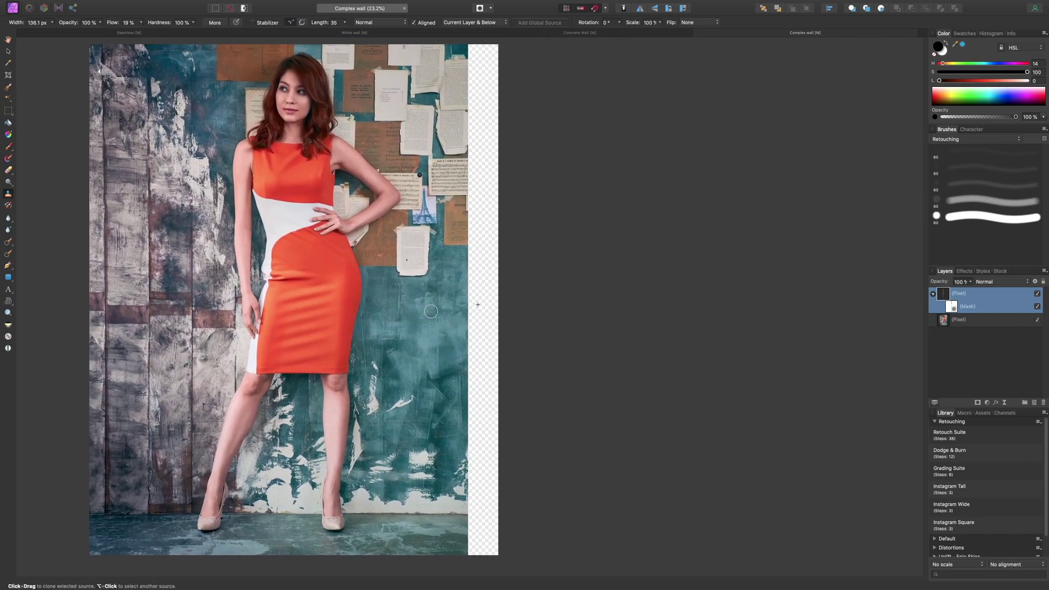
# Select a full-height strip along the right edge of the background photo layer and duplicate it onto its own layer
pyautogui.click(973, 323)
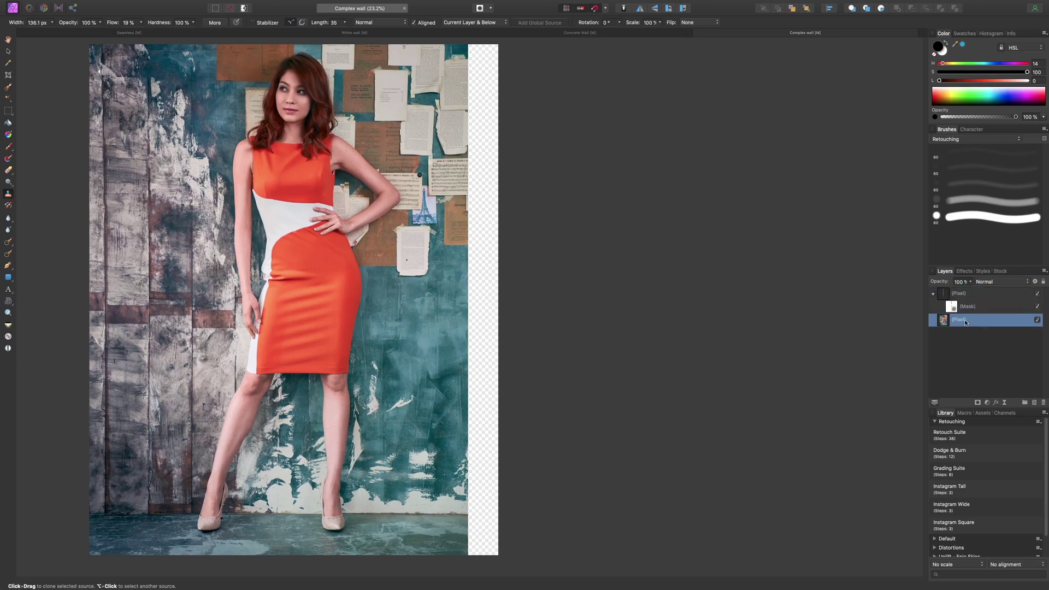
pyautogui.press('m')
pyautogui.scroll(1, 658, 215)
pyautogui.scroll(-2, 546, 142)
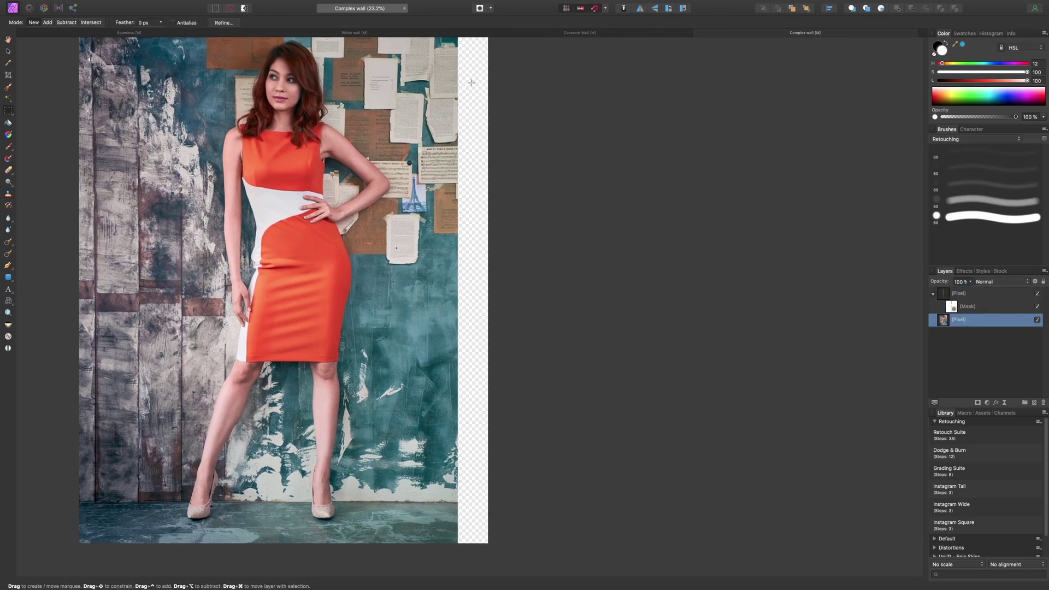
pyautogui.scroll(2, 465, 99)
pyautogui.scroll(1, 461, 111)
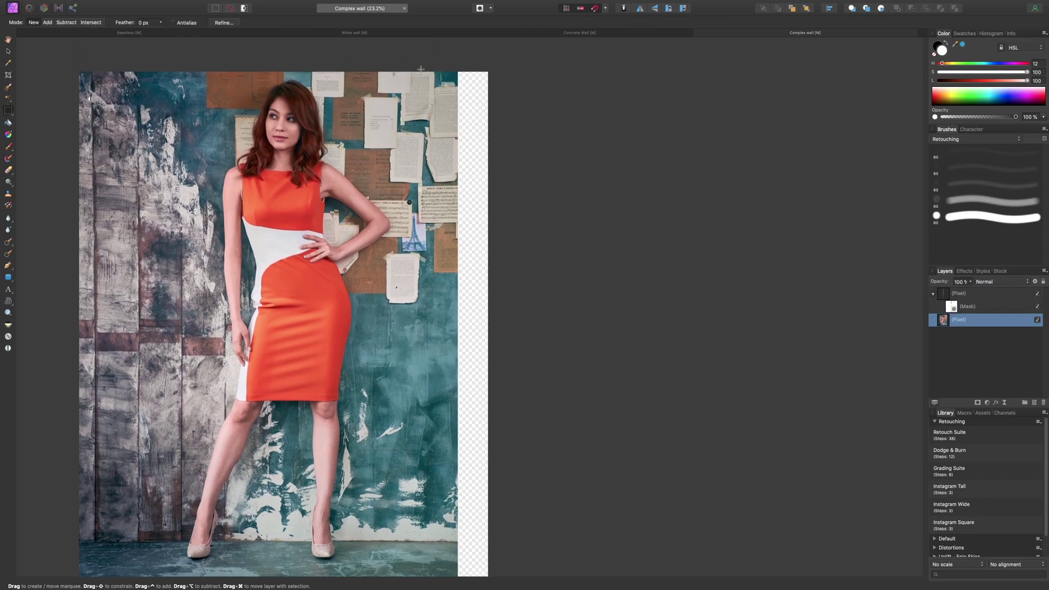
pyautogui.moveTo(438, 259); pyautogui.dragTo(461, 492)
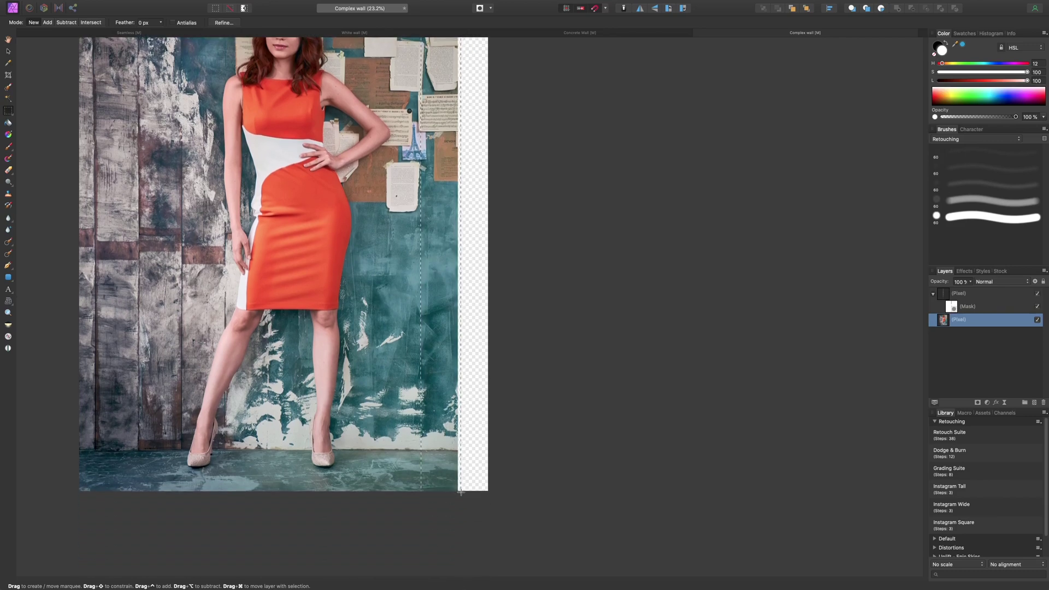
pyautogui.press('super+j')
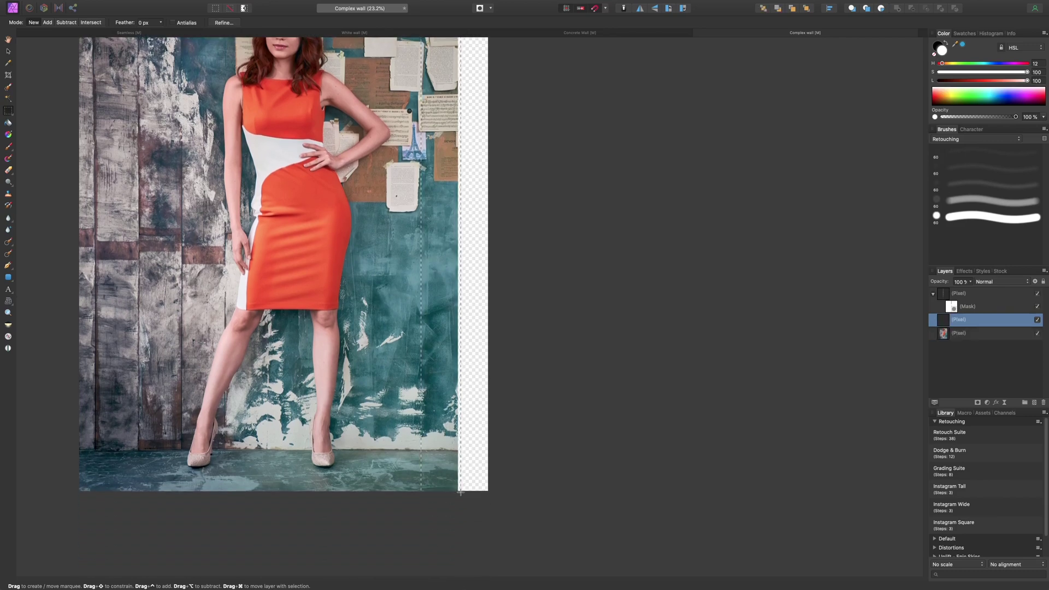
# Flip the duplicated strip horizontally and move it over the transparent gap on the right side of the photo
pyautogui.scroll(3, 552, 376)
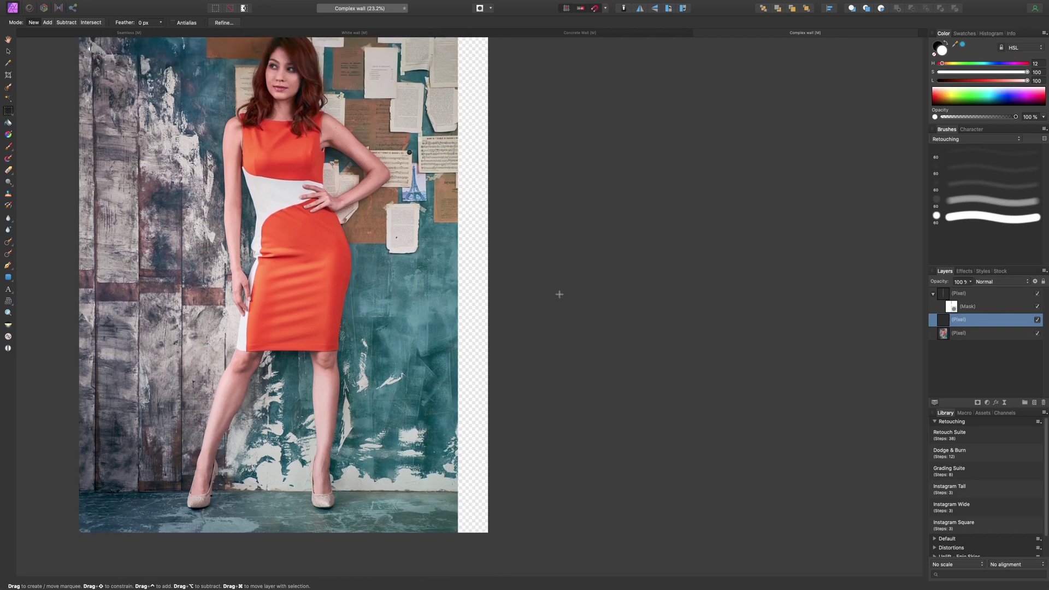
pyautogui.press('v')
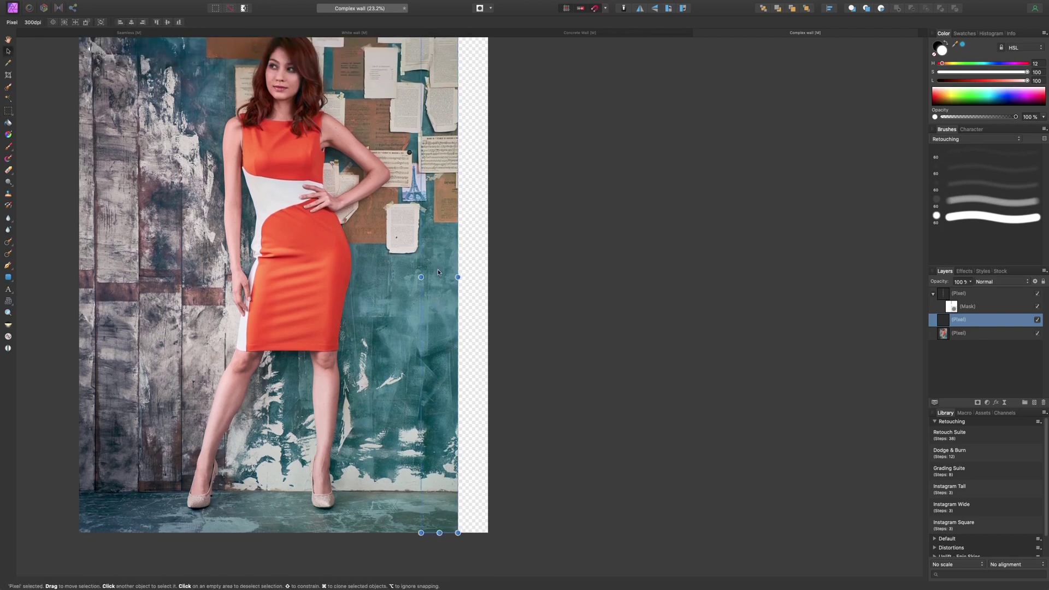
pyautogui.click(639, 8)
pyautogui.moveTo(438, 276); pyautogui.dragTo(474, 288)
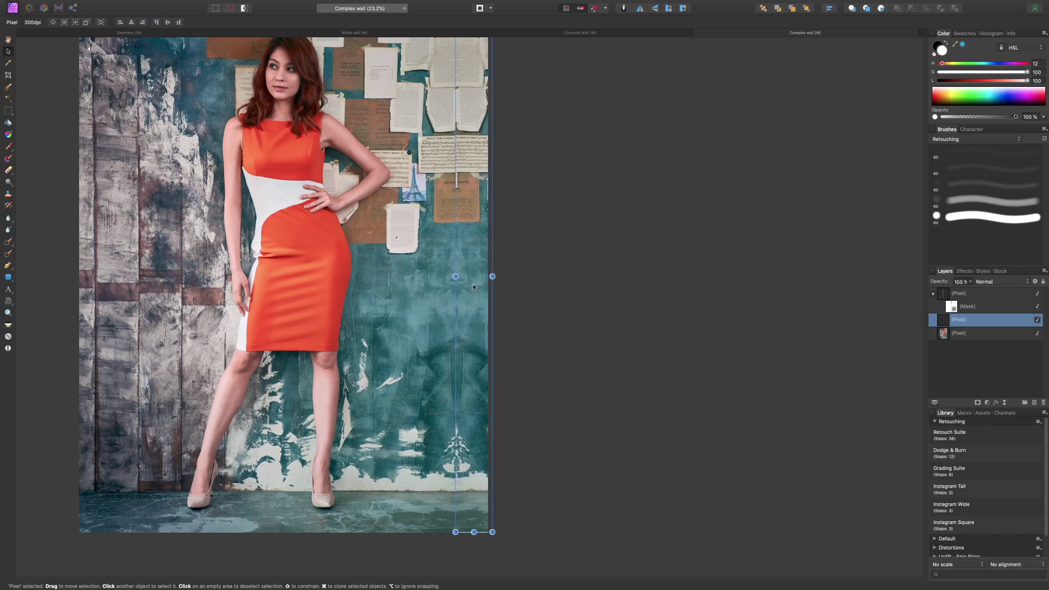
pyautogui.moveTo(473, 288); pyautogui.dragTo(473, 288)
pyautogui.click(537, 286)
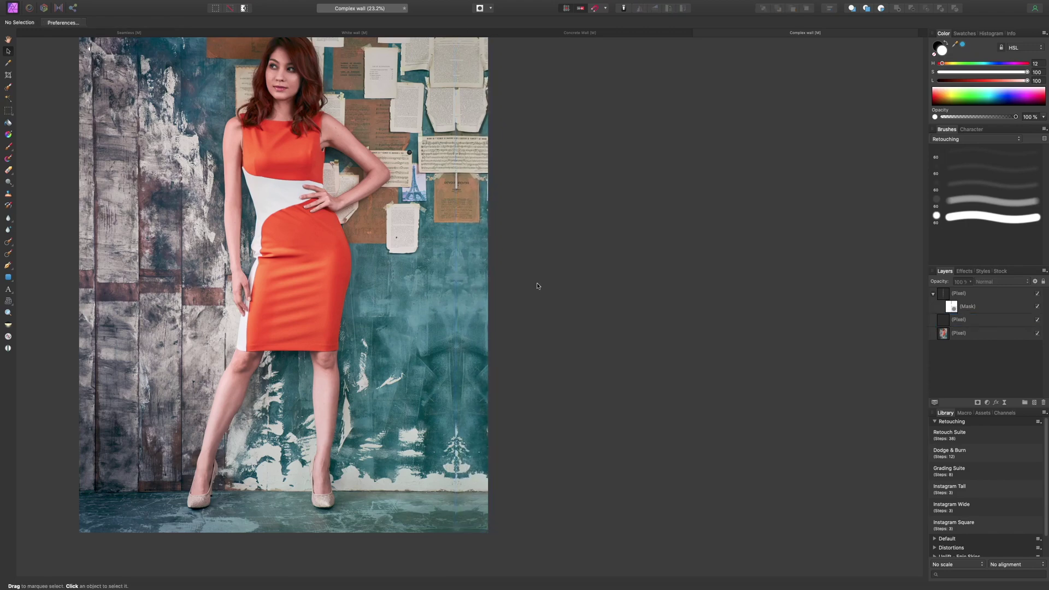
# Add a new pixel layer above the mirrored strip and activate the Clone Brush on it
pyautogui.scroll(5, 593, 286)
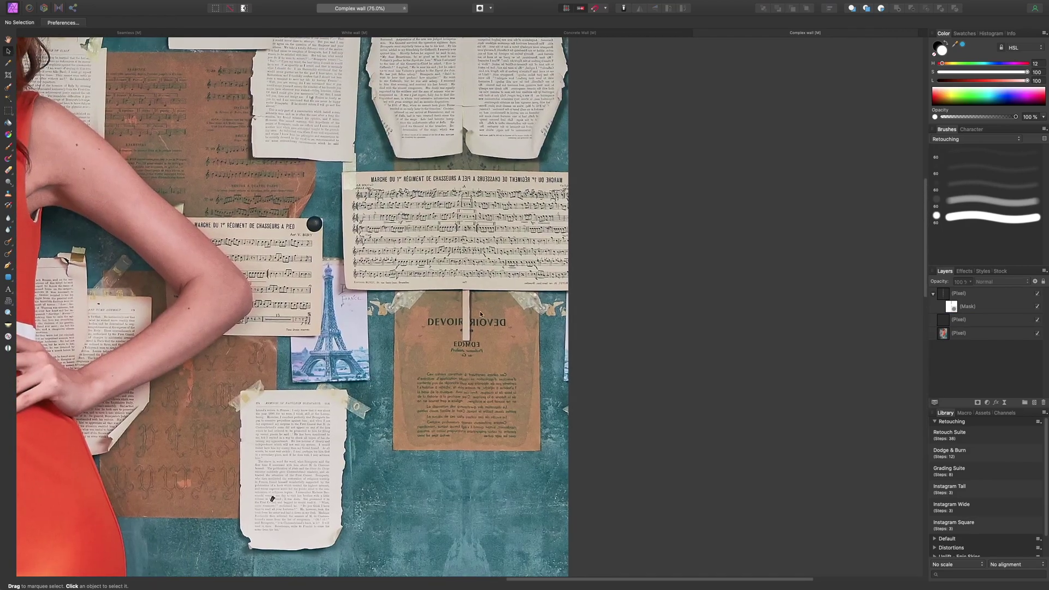
pyautogui.scroll(5, 481, 314)
pyautogui.scroll(9, 506, 298)
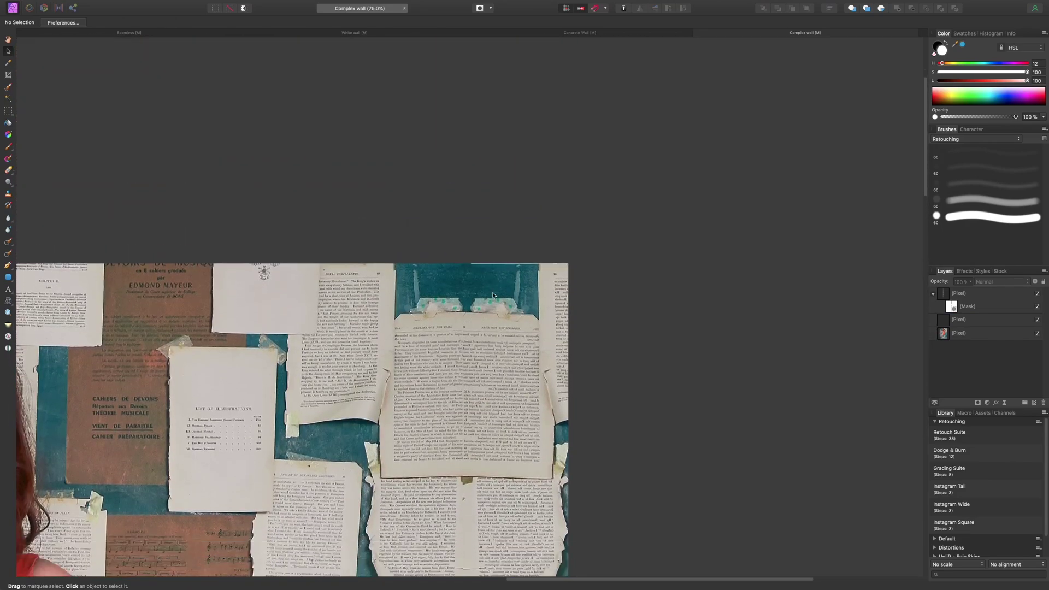
pyautogui.scroll(-2, 503, 388)
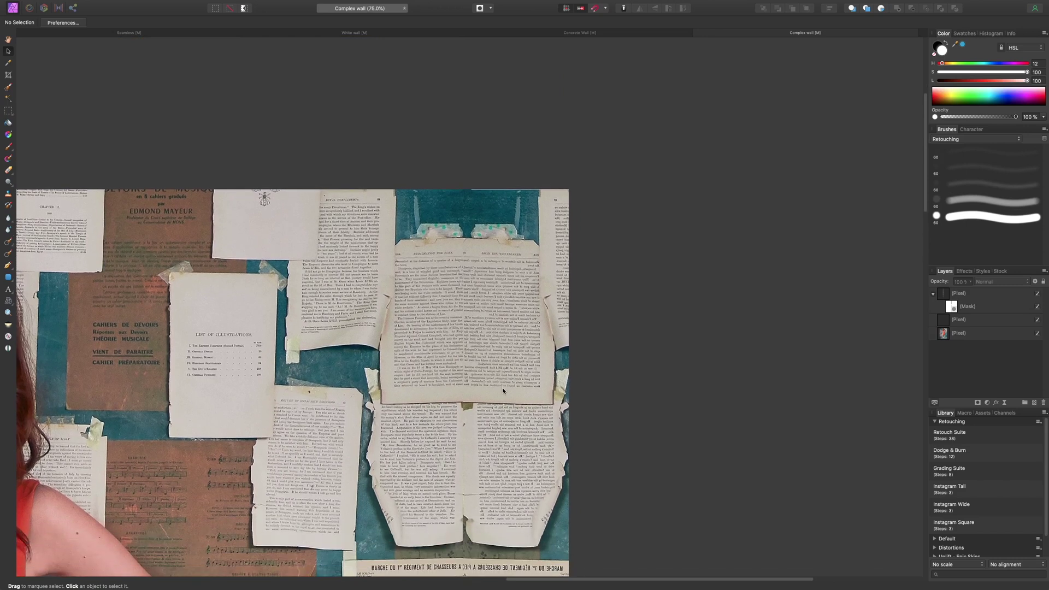
pyautogui.click(966, 320)
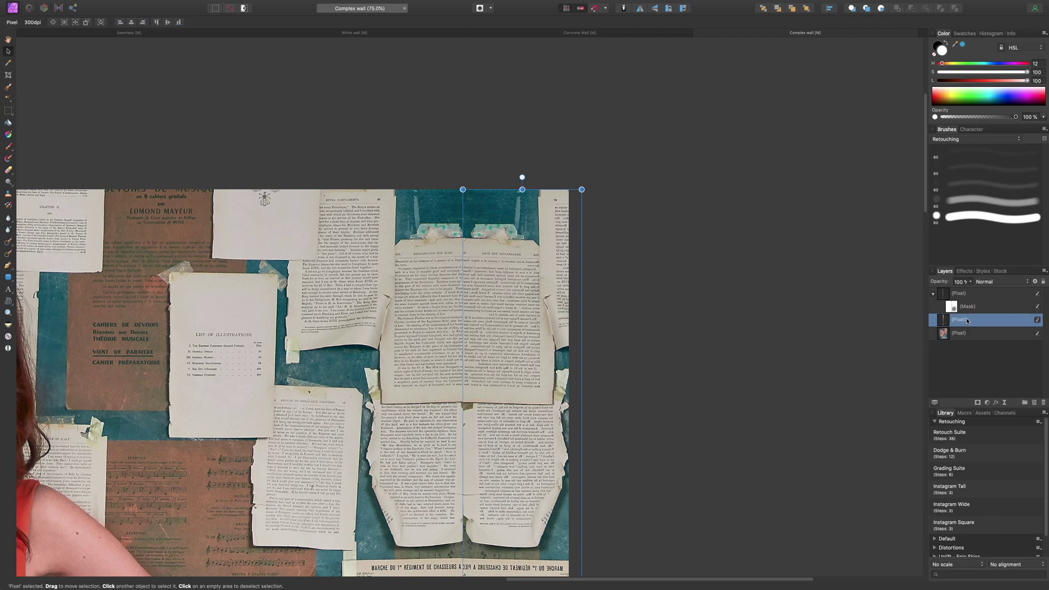
pyautogui.press('super+shift+n')
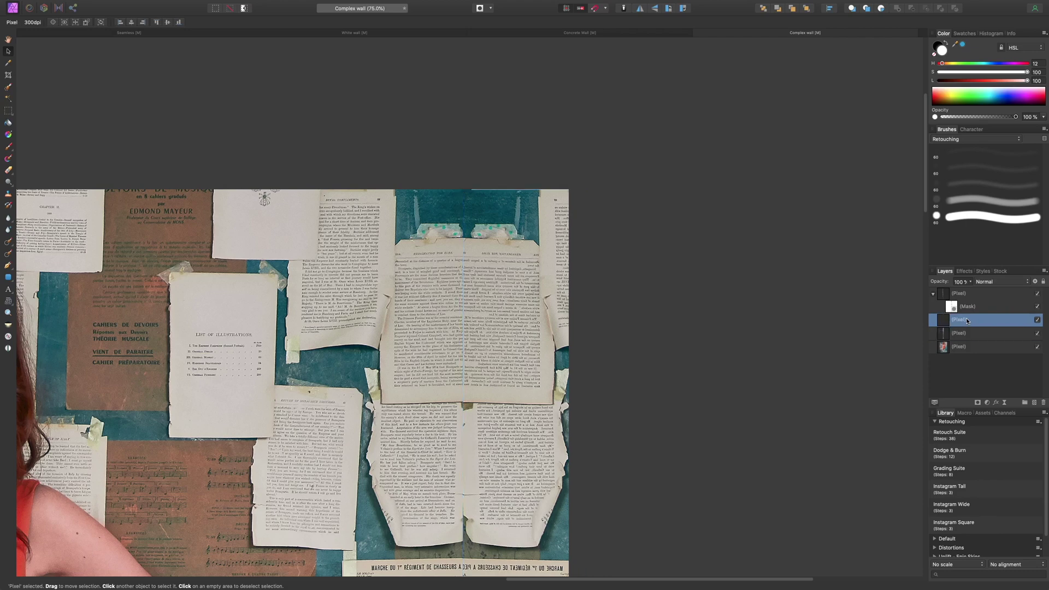
pyautogui.press('s')
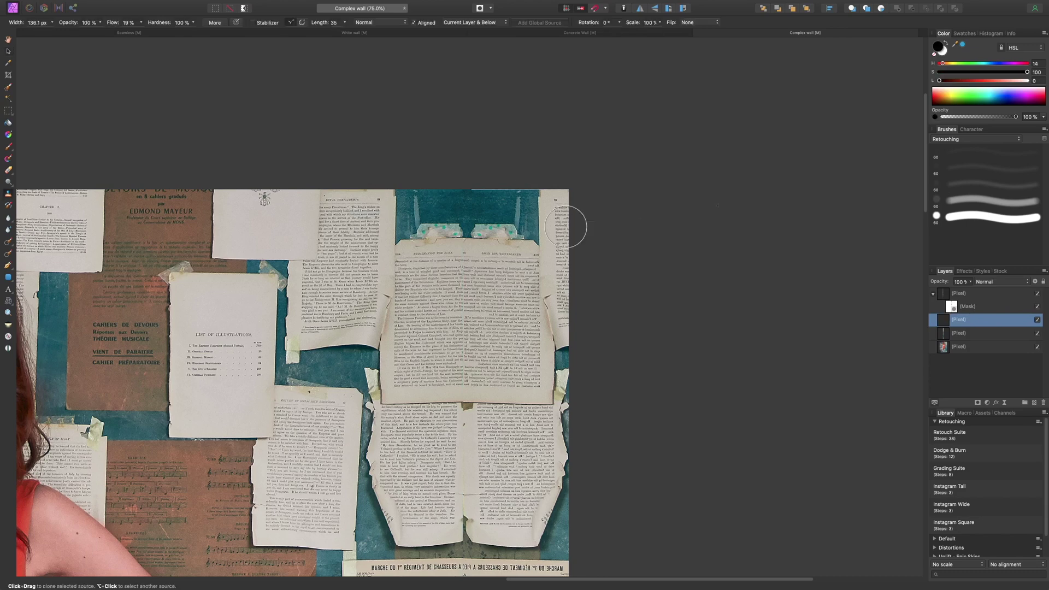
pyautogui.scroll(-5, 529, 253)
pyautogui.scroll(-3, 529, 253)
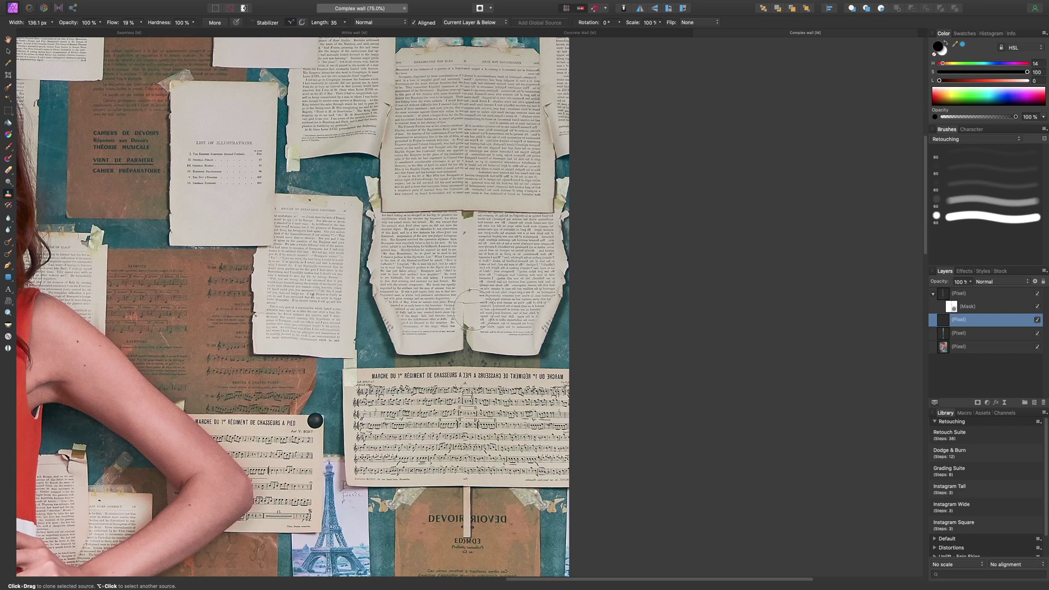
# Clone page texture over the mirrored gap and the torn right edge of the lower book page, reducing the brush to about 52 px
pyautogui.press('[')
pyautogui.press('[')
pyautogui.moveTo(465, 324); pyautogui.dragTo(466, 336)
pyautogui.moveTo(548, 325)
pyautogui.mouseDown()
pyautogui.moveTo(552, 335)
pyautogui.moveTo(537, 331)
pyautogui.mouseUp()
pyautogui.moveTo(537, 326)
pyautogui.mouseDown()
pyautogui.moveTo(553, 279)
pyautogui.moveTo(559, 305)
pyautogui.moveTo(556, 240)
pyautogui.moveTo(566, 317)
pyautogui.mouseUp()
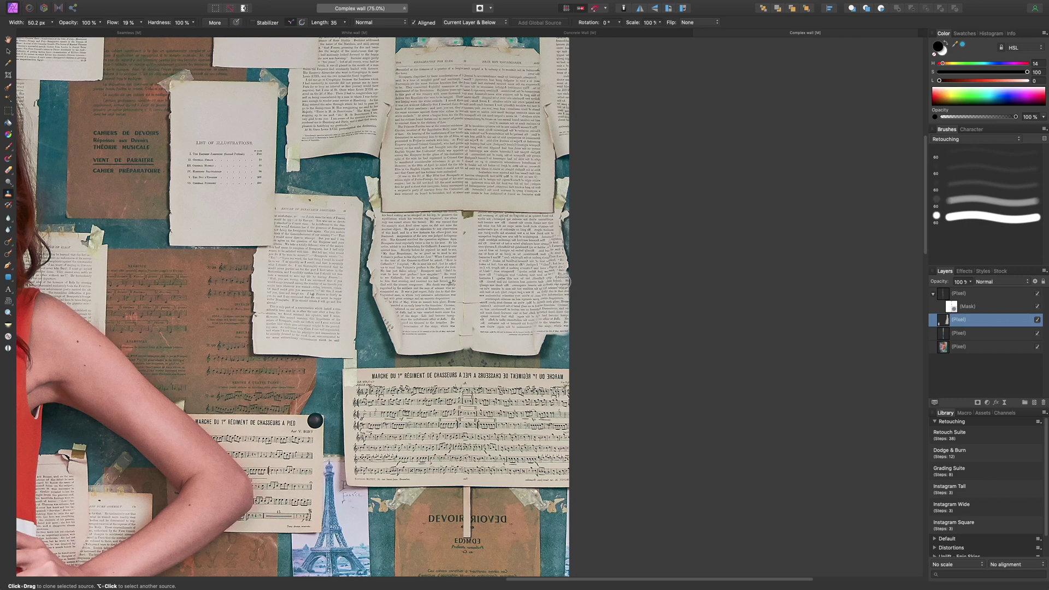
pyautogui.moveTo(563, 263)
pyautogui.mouseDown()
pyautogui.moveTo(567, 230)
pyautogui.moveTo(565, 239)
pyautogui.mouseUp()
pyautogui.press('super+0')
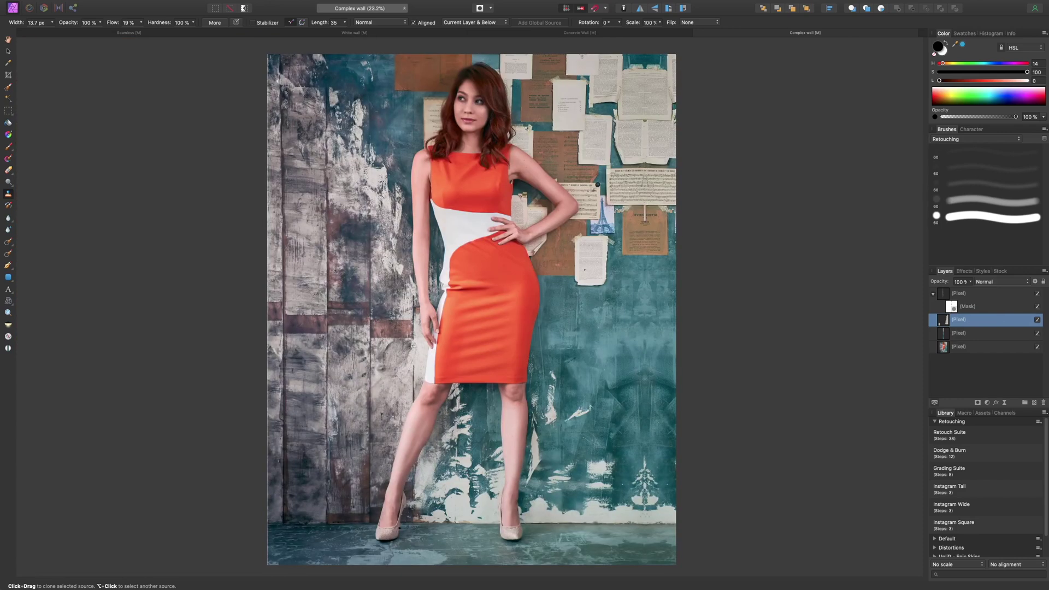
# Clone brown paper over the white strip below the sheet music and over the mirrored right half of the DEVOIR heading
pyautogui.press('super+plus')
pyautogui.press('super+plus')
pyautogui.press('super+plus')
pyautogui.hscroll(10, 707, 178)
pyautogui.scroll(6, 658, 182)
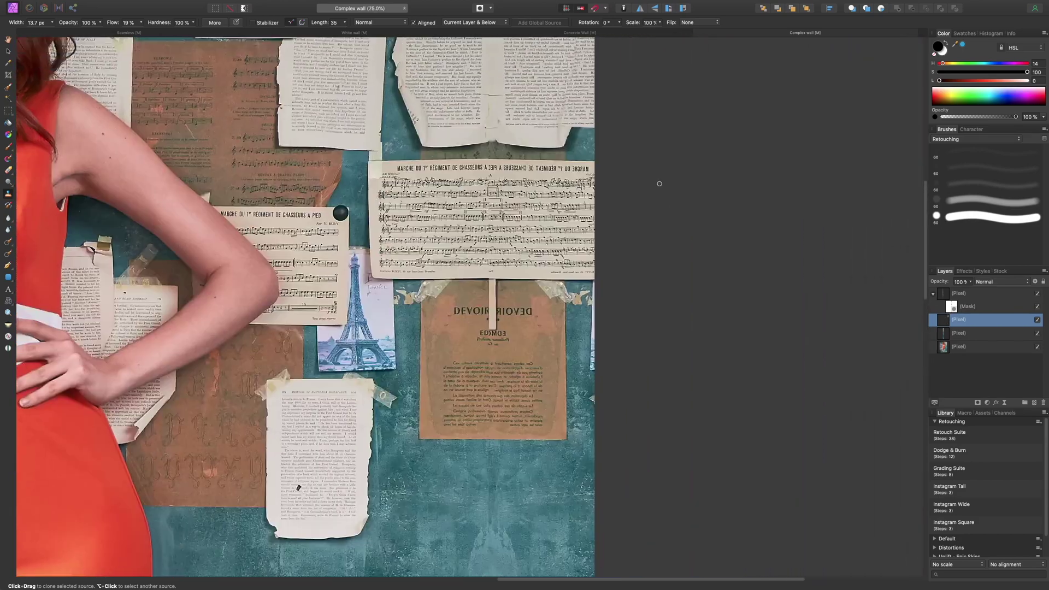
pyautogui.press('super+plus')
pyautogui.press('super+plus')
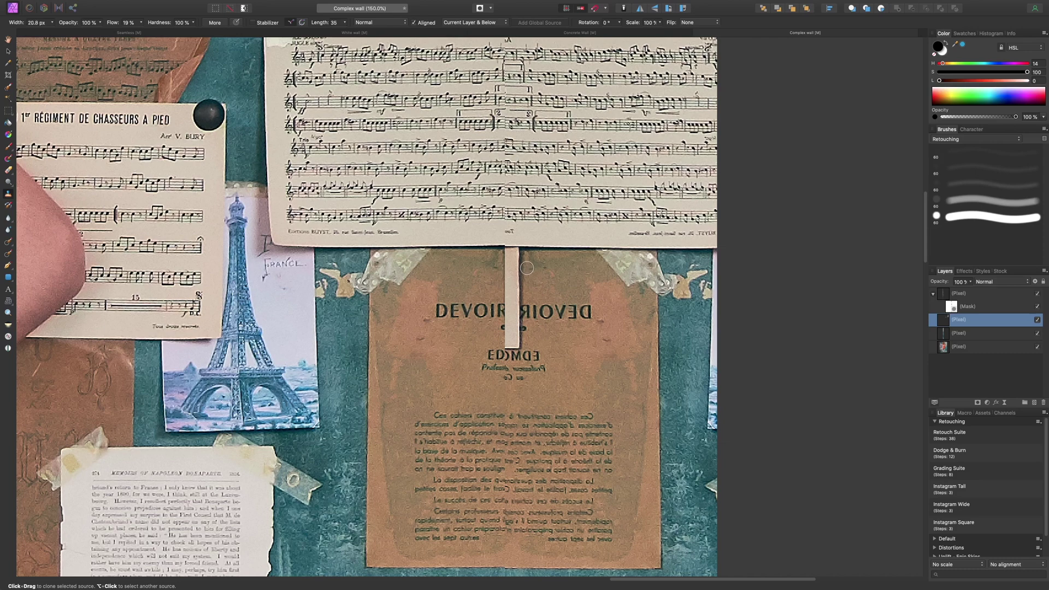
pyautogui.press(']')
pyautogui.press(']')
pyautogui.press(']')
pyautogui.press(']')
pyautogui.moveTo(583, 312)
pyautogui.mouseDown()
pyautogui.moveTo(533, 311)
pyautogui.moveTo(538, 276)
pyautogui.moveTo(522, 290)
pyautogui.moveTo(512, 325)
pyautogui.moveTo(522, 361)
pyautogui.moveTo(541, 369)
pyautogui.moveTo(527, 363)
pyautogui.mouseUp()
pyautogui.press(']')
pyautogui.press('[')
pyautogui.press('[')
pyautogui.moveTo(586, 312)
pyautogui.mouseDown()
pyautogui.moveTo(561, 321)
pyautogui.moveTo(515, 311)
pyautogui.moveTo(561, 279)
pyautogui.moveTo(519, 278)
pyautogui.moveTo(496, 255)
pyautogui.mouseUp()
pyautogui.press(']')
pyautogui.keyDown('alt'); pyautogui.click(568, 295); pyautogui.keyUp('alt')
pyautogui.press('[')
pyautogui.press('[')
pyautogui.keyDown('alt'); pyautogui.click(561, 278); pyautogui.keyUp('alt')
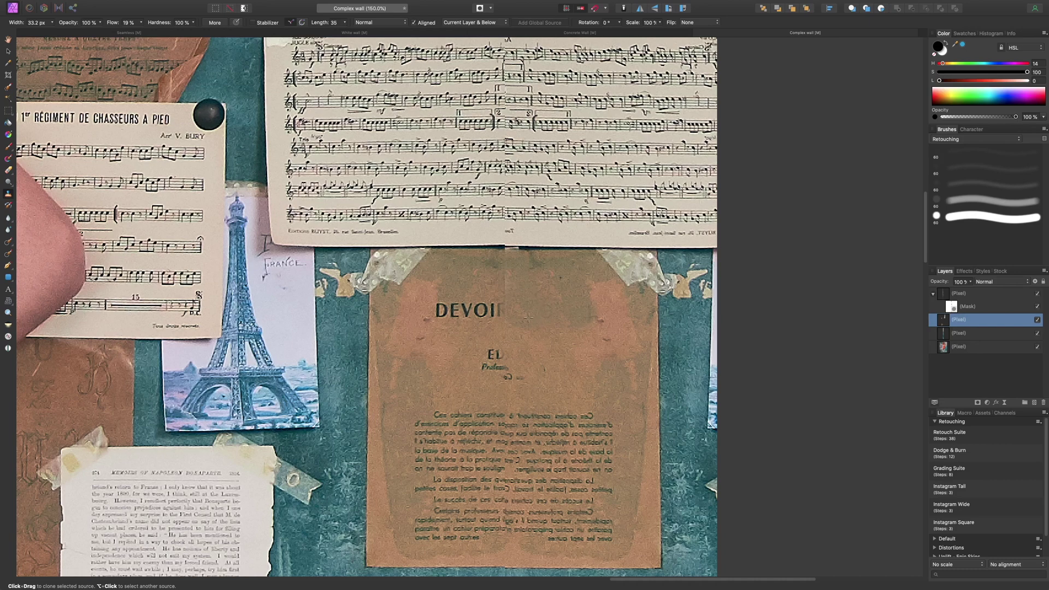
# Clone brown paper over the remaining DEVOI letters on the poster below the sheet music
pyautogui.press(']')
pyautogui.moveTo(488, 298)
pyautogui.mouseDown()
pyautogui.moveTo(437, 311)
pyautogui.moveTo(455, 333)
pyautogui.moveTo(445, 330)
pyautogui.moveTo(489, 320)
pyautogui.mouseUp()
pyautogui.keyDown('alt'); pyautogui.click(461, 301); pyautogui.keyUp('alt')
pyautogui.press('[')
pyautogui.press('[')
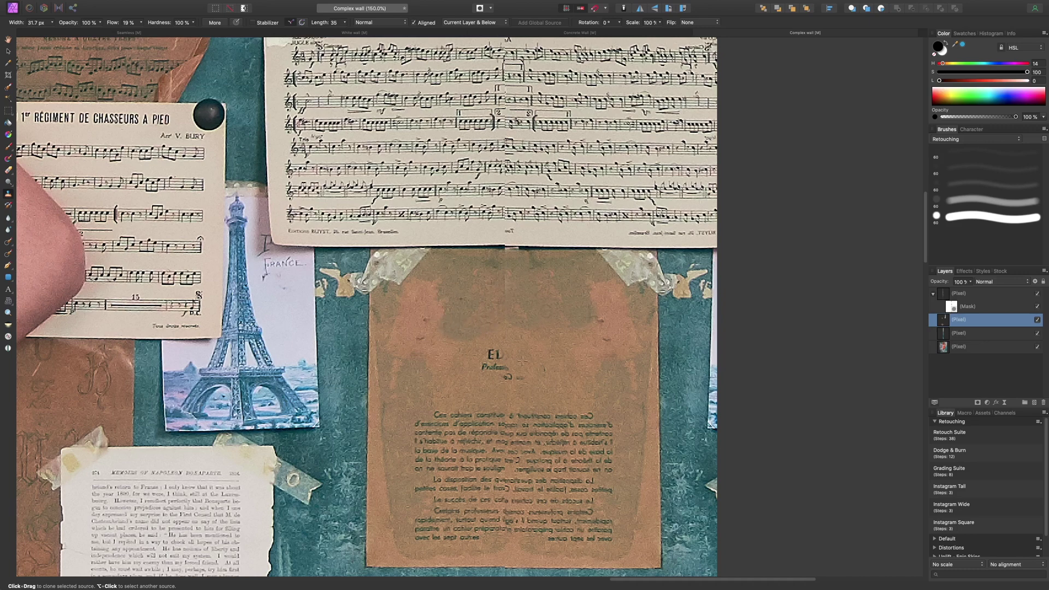
# Clone brown paper over the leftover heading letters and the two small text lines in the middle of the poster
pyautogui.keyDown('alt'); pyautogui.click(541, 364); pyautogui.keyUp('alt')
pyautogui.press(']')
pyautogui.moveTo(495, 358)
pyautogui.mouseDown()
pyautogui.moveTo(515, 378)
pyautogui.moveTo(487, 372)
pyautogui.mouseUp()
pyautogui.press('[')
pyautogui.press('[')
pyautogui.press('[')
pyautogui.press('super+minus')
pyautogui.press('super+minus')
pyautogui.press('super+minus')
pyautogui.press('super+equal')
pyautogui.press('super+equal')
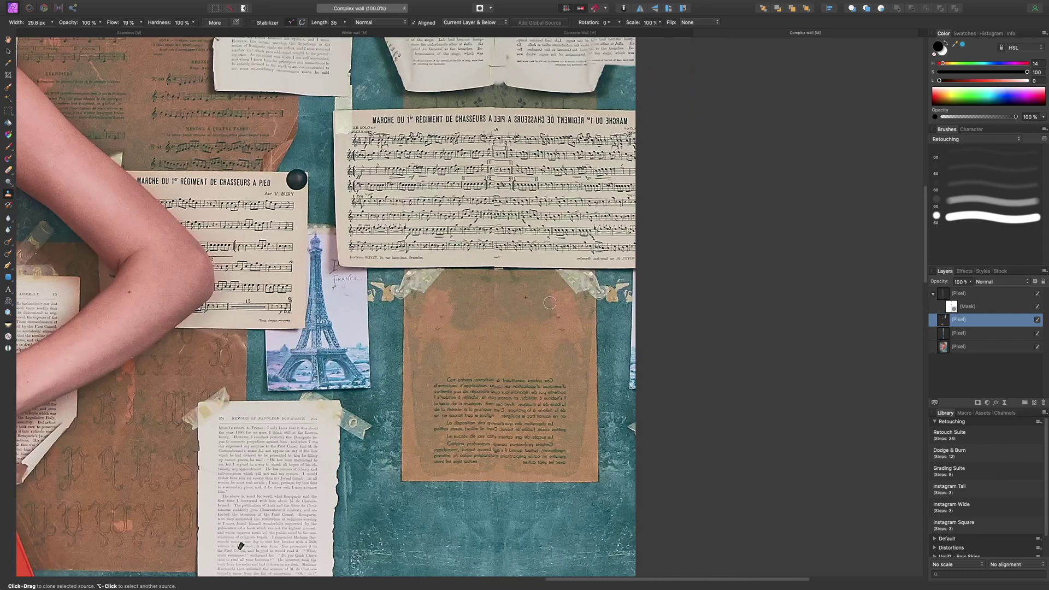
# Clone brown paper over the mirrored reddish patch on the poster's right side, with the brush enlarged to about 68 px
pyautogui.press(']')
pyautogui.press(']')
pyautogui.press(']')
pyautogui.press(']')
pyautogui.press(']')
pyautogui.press(']')
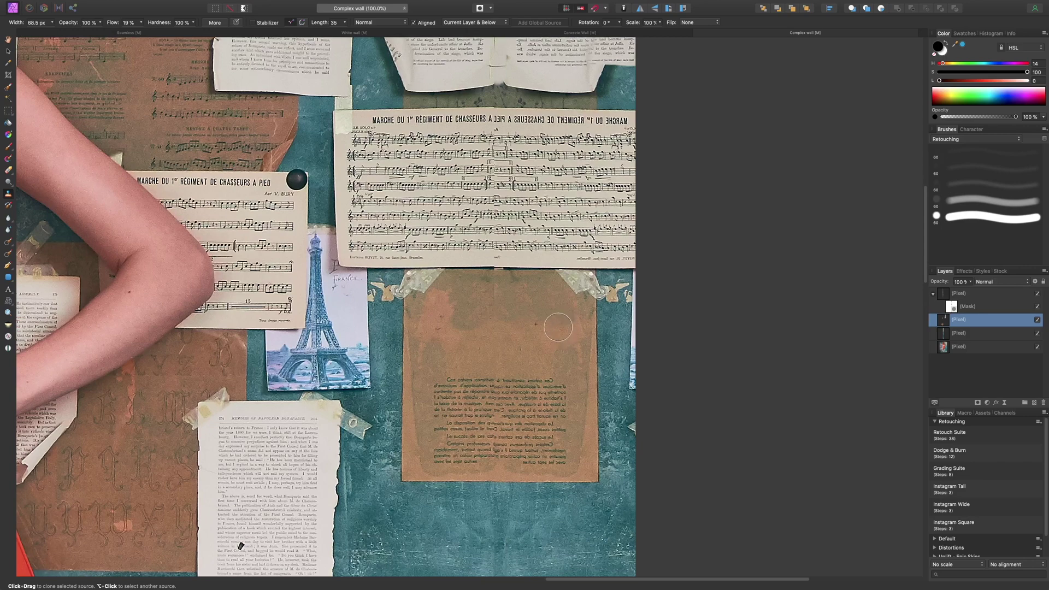
pyautogui.moveTo(555, 321)
pyautogui.mouseDown()
pyautogui.moveTo(548, 341)
pyautogui.moveTo(567, 352)
pyautogui.moveTo(576, 323)
pyautogui.moveTo(538, 326)
pyautogui.moveTo(560, 313)
pyautogui.moveTo(576, 318)
pyautogui.moveTo(574, 334)
pyautogui.moveTo(547, 345)
pyautogui.mouseUp()
pyautogui.press('[')
pyautogui.keyDown('alt'); pyautogui.click(519, 304); pyautogui.keyUp('alt')
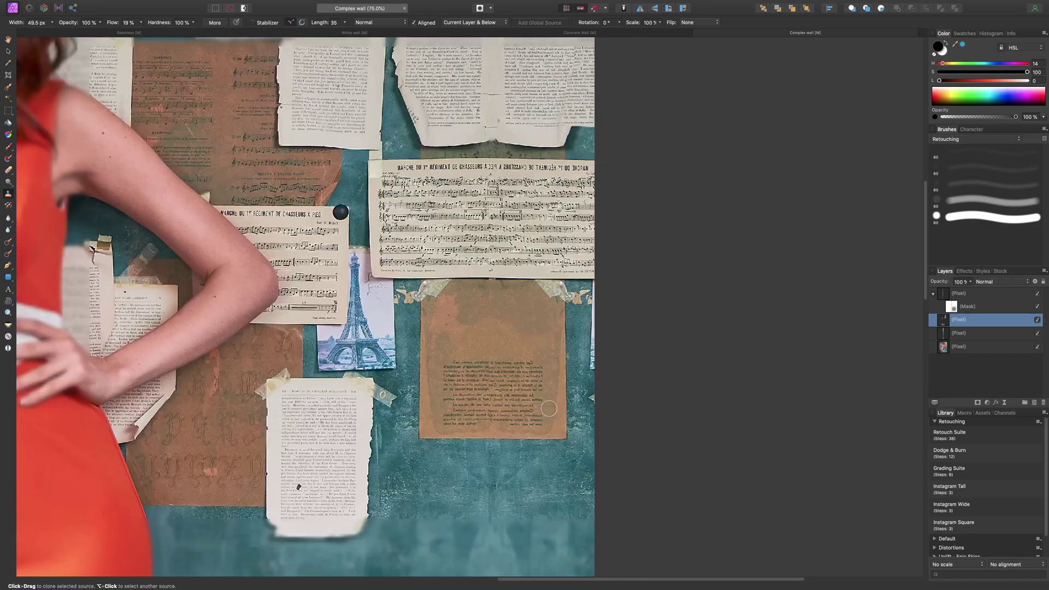
# Switch to the Inpainting Brush and set its source to Current Layer & Below for work on the lower book page
pyautogui.press('super+minus')
pyautogui.scroll(3, 556, 395)
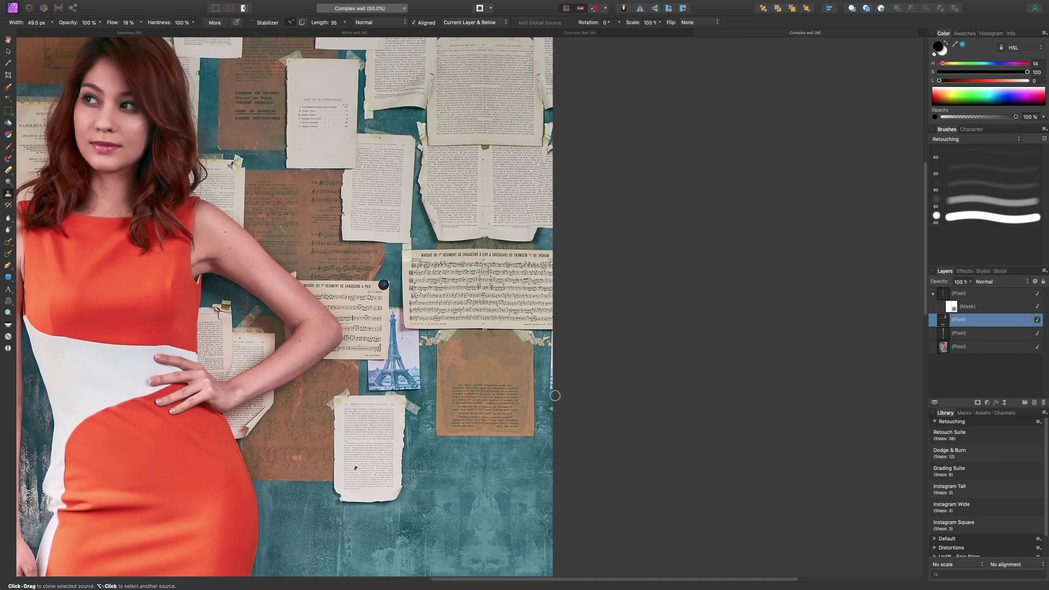
pyautogui.press('super+plus')
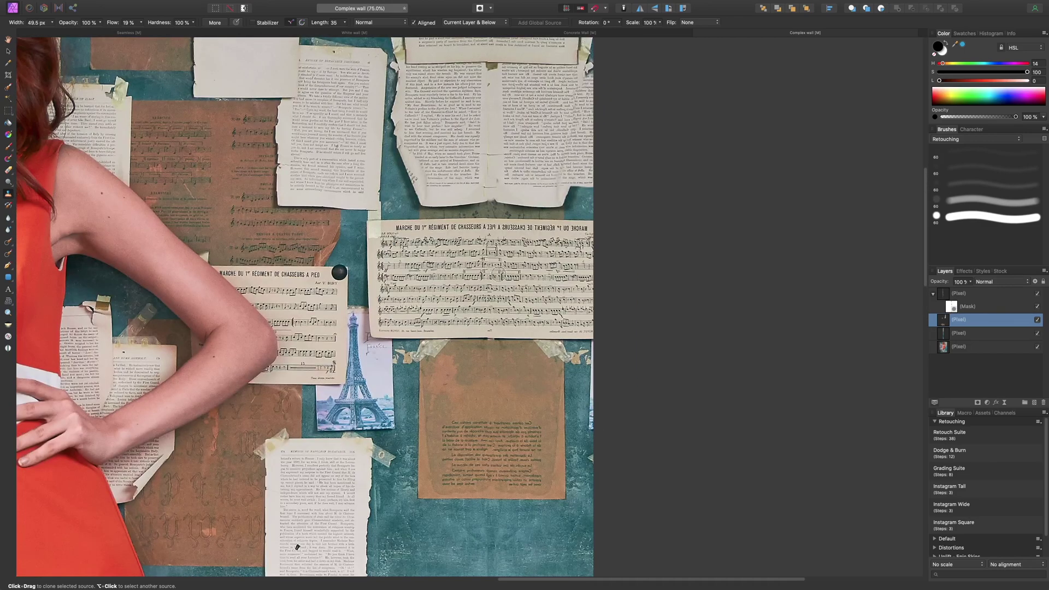
pyautogui.scroll(15, 499, 274)
pyautogui.scroll(-10, 508, 307)
pyautogui.press('super+plus')
pyautogui.press('super+plus')
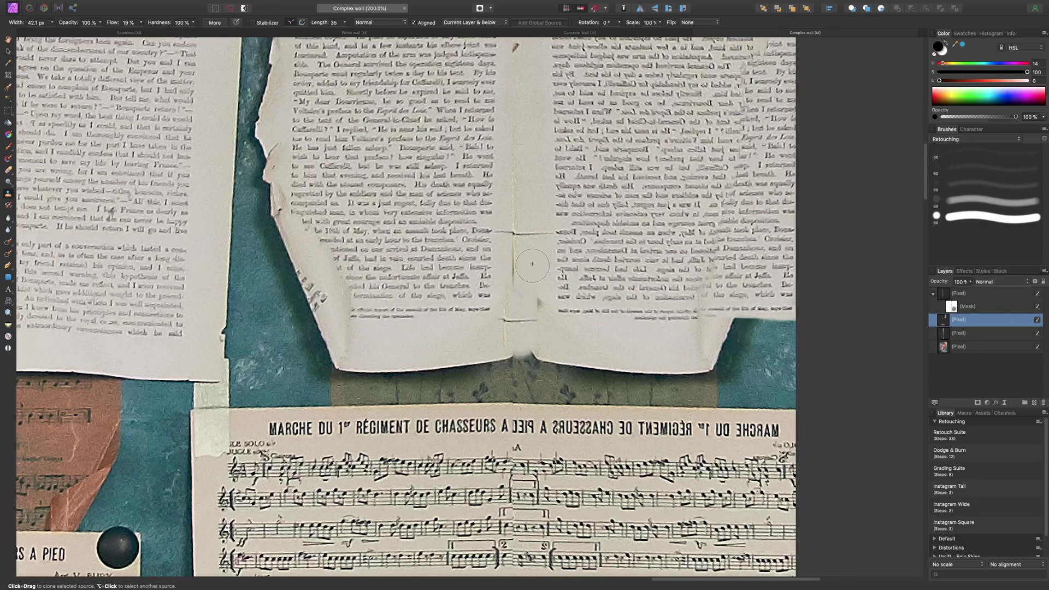
pyautogui.press('j')
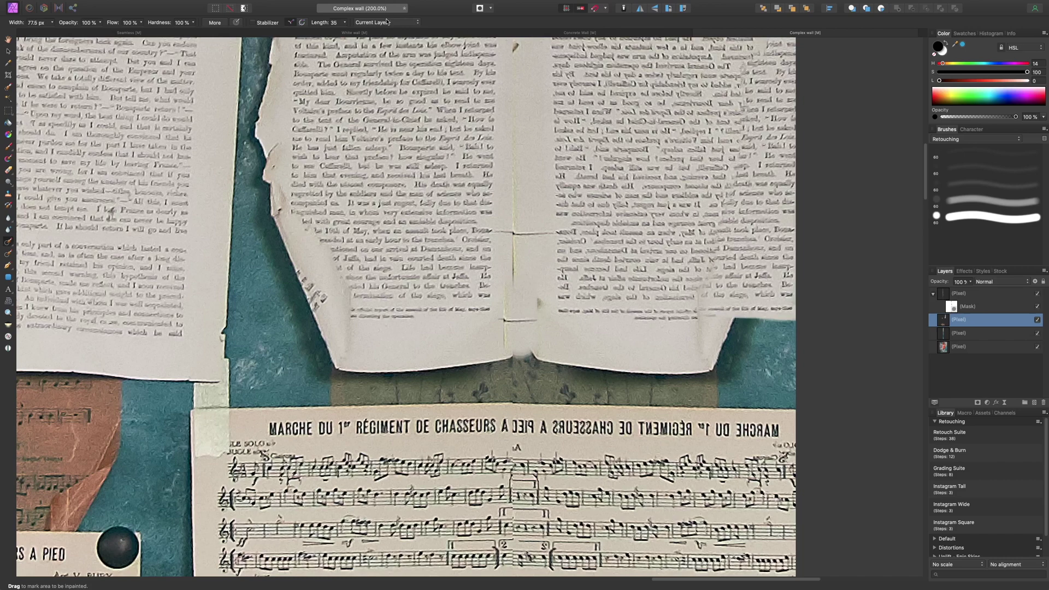
pyautogui.click(386, 22)
pyautogui.click(386, 30)
# Inpaint the crease marks along the lower book page's central fold with an 18 px brush
pyautogui.press('[')
pyautogui.press('[')
pyautogui.press('[')
pyautogui.press('[')
pyautogui.press('[')
pyautogui.press('[')
pyautogui.press('[')
pyautogui.press('[')
pyautogui.moveTo(537, 304)
pyautogui.mouseDown()
pyautogui.moveTo(505, 320)
pyautogui.moveTo(504, 343)
pyautogui.mouseUp()
pyautogui.press('[')
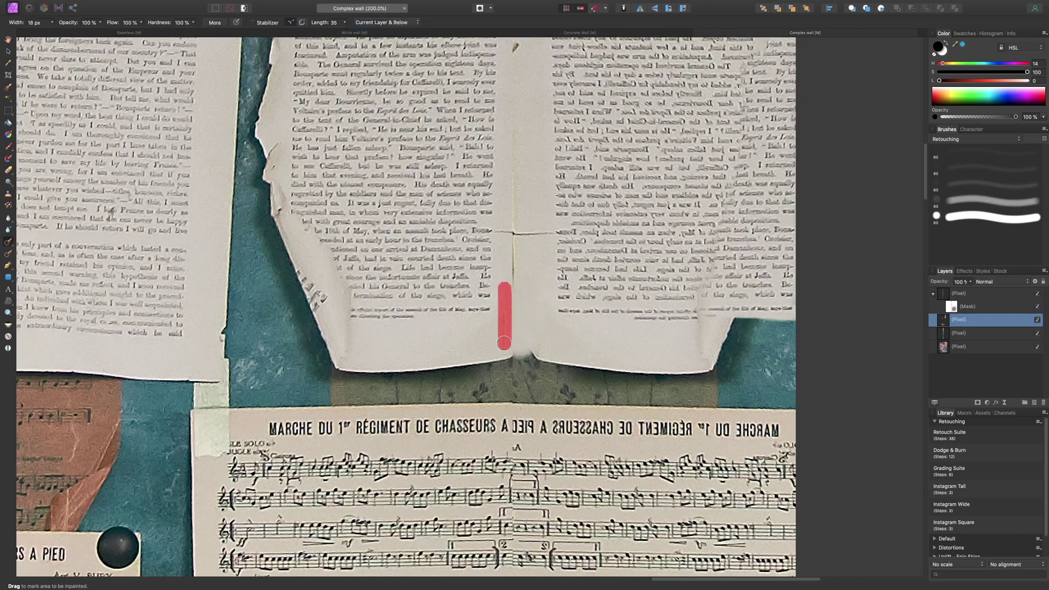
pyautogui.moveTo(517, 248); pyautogui.dragTo(514, 281)
pyautogui.press('super+minus')
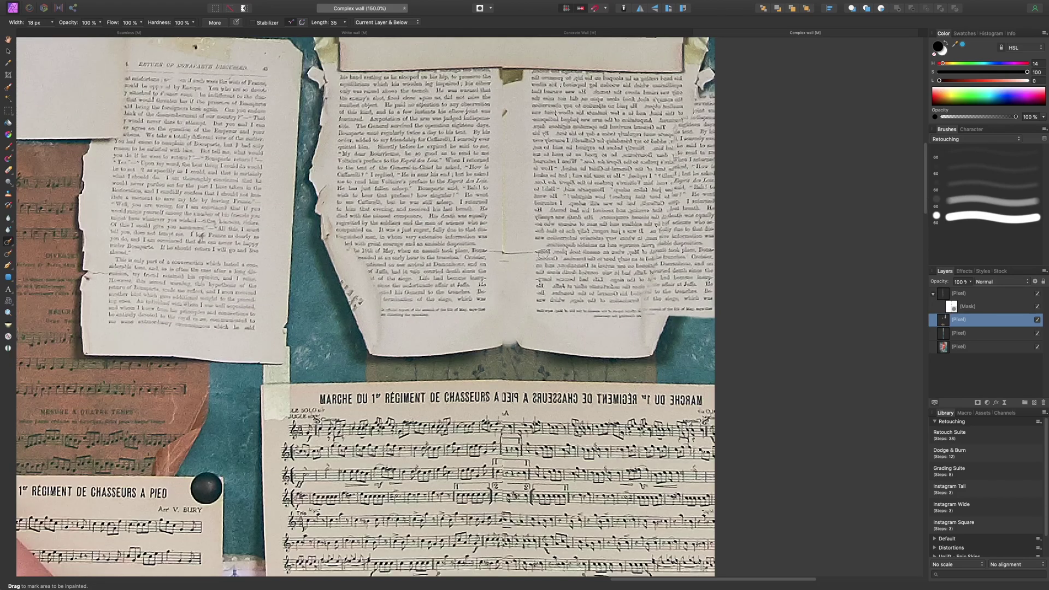
# Switch back to the Clone Brush and clone teal wall over the upper part of the mirrored right-hand tape above the top page
pyautogui.press('super+0')
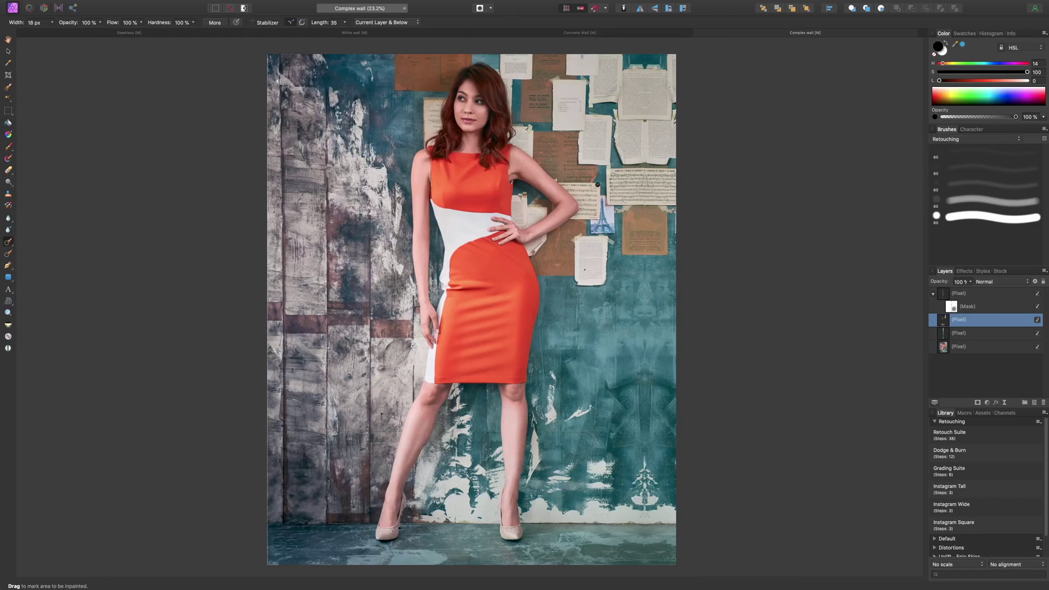
pyautogui.press('super+plus')
pyautogui.press('super+plus')
pyautogui.press('super+plus')
pyautogui.hscroll(13, 683, 181)
pyautogui.scroll(10, 683, 181)
pyautogui.hscroll(-3, 682, 181)
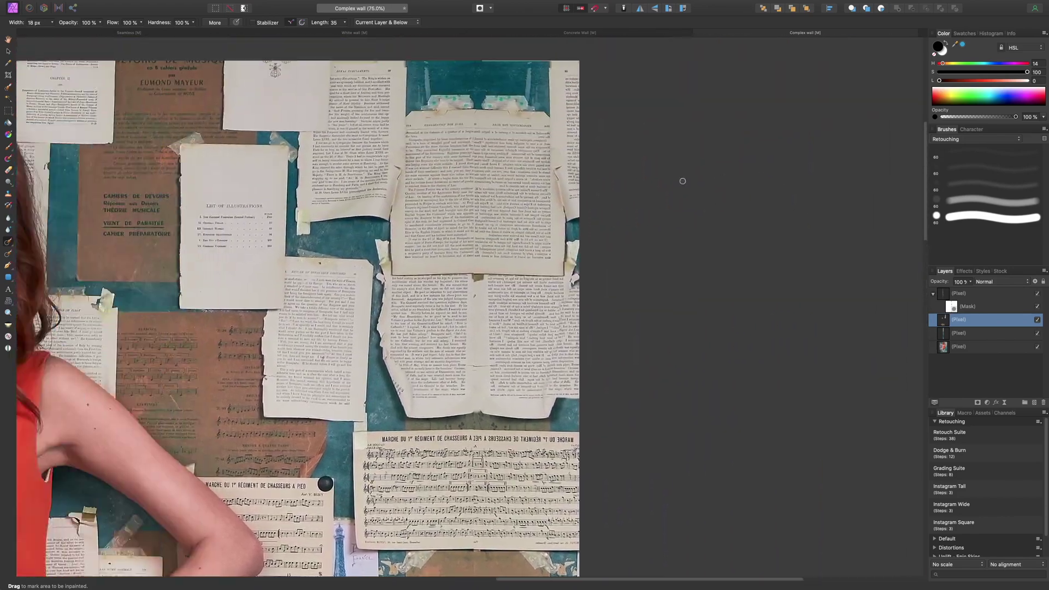
pyautogui.scroll(10, 683, 181)
pyautogui.press('super+plus')
pyautogui.press('super+plus')
pyautogui.scroll(-9, 588, 344)
pyautogui.press('s')
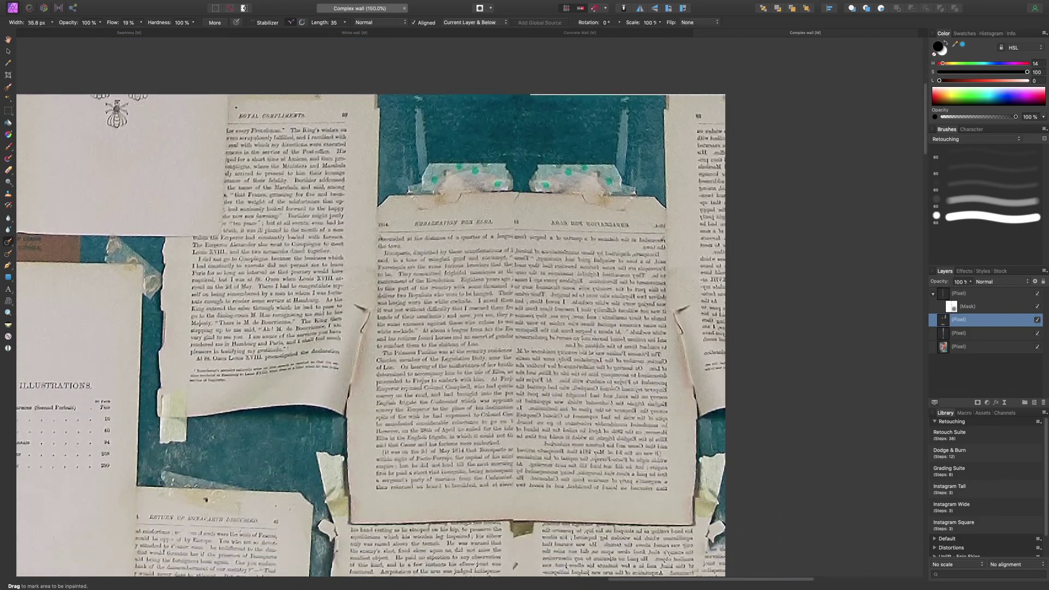
pyautogui.scroll(-5, 587, 345)
pyautogui.press(']')
pyautogui.press(']')
pyautogui.press(']')
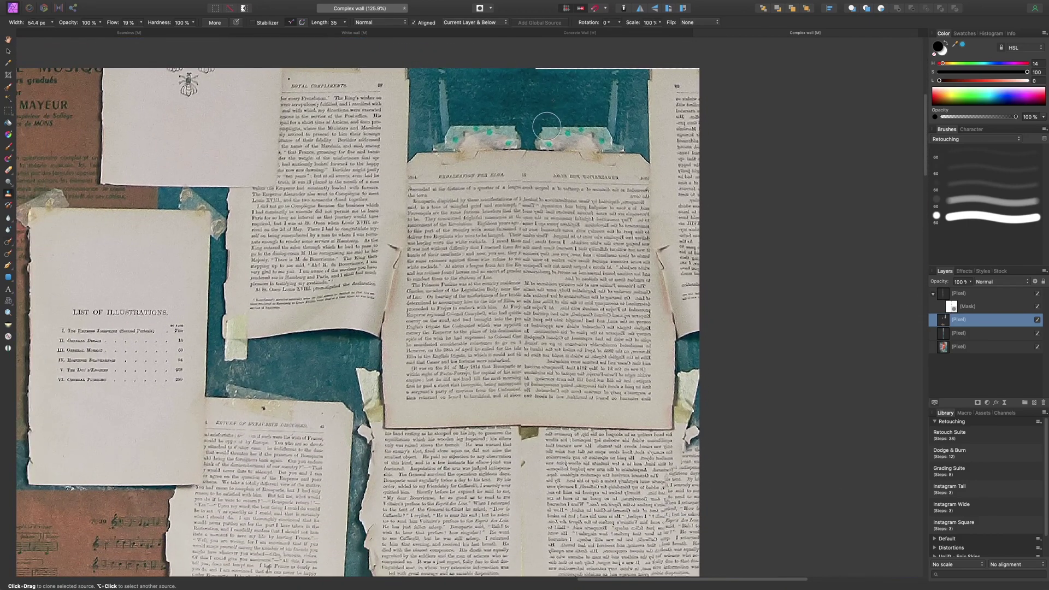
pyautogui.moveTo(546, 126)
pyautogui.mouseDown()
pyautogui.moveTo(615, 119)
pyautogui.moveTo(610, 86)
pyautogui.moveTo(627, 93)
pyautogui.moveTo(600, 90)
pyautogui.mouseUp()
pyautogui.press('[')
pyautogui.moveTo(547, 69)
pyautogui.mouseDown()
pyautogui.moveTo(588, 84)
pyautogui.moveTo(626, 69)
pyautogui.moveTo(593, 83)
pyautogui.moveTo(628, 76)
pyautogui.mouseUp()
pyautogui.keyDown('alt'); pyautogui.click(588, 83); pyautogui.keyUp('alt')
pyautogui.keyDown('alt'); pyautogui.click(594, 83); pyautogui.keyUp('alt')
# Clone teal wall over the rest of the mirrored tape, the vertical streak and the top of the cut-off page at the image's right edge
pyautogui.press(']')
pyautogui.press(']')
pyautogui.press(']')
pyautogui.press(']')
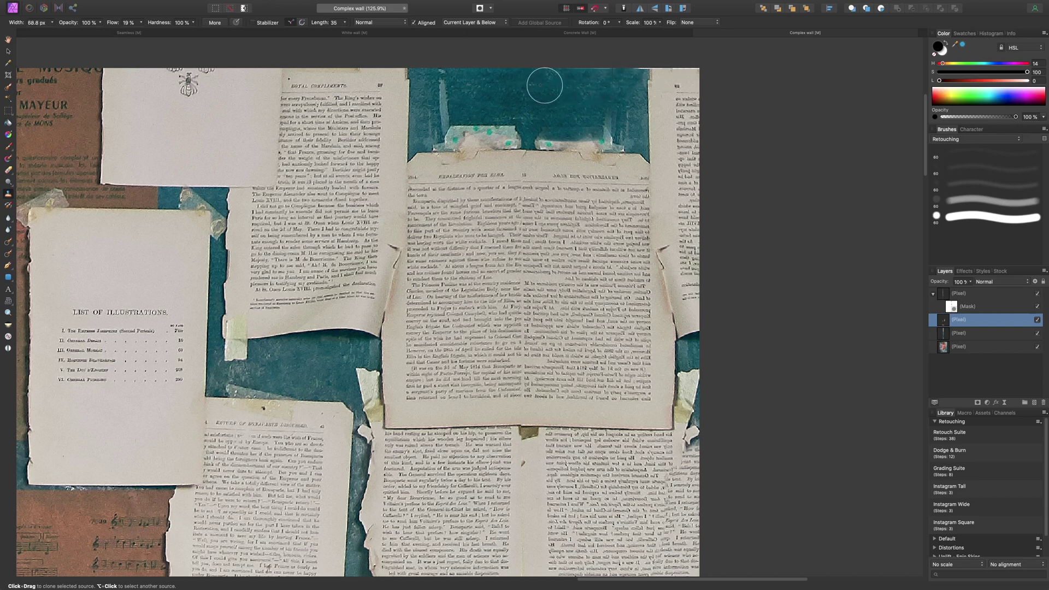
pyautogui.press(']')
pyautogui.moveTo(641, 82)
pyautogui.mouseDown()
pyautogui.moveTo(698, 84)
pyautogui.moveTo(645, 93)
pyautogui.moveTo(682, 106)
pyautogui.moveTo(670, 112)
pyautogui.moveTo(599, 102)
pyautogui.moveTo(611, 117)
pyautogui.moveTo(690, 119)
pyautogui.moveTo(600, 99)
pyautogui.moveTo(635, 126)
pyautogui.moveTo(671, 131)
pyautogui.moveTo(590, 93)
pyautogui.moveTo(664, 136)
pyautogui.moveTo(699, 141)
pyautogui.moveTo(651, 134)
pyautogui.moveTo(673, 141)
pyautogui.moveTo(651, 144)
pyautogui.moveTo(707, 143)
pyautogui.moveTo(652, 144)
pyautogui.moveTo(660, 147)
pyautogui.moveTo(620, 126)
pyautogui.moveTo(545, 131)
pyautogui.moveTo(630, 143)
pyautogui.moveTo(541, 139)
pyautogui.moveTo(577, 138)
pyautogui.mouseUp()
pyautogui.press('[')
pyautogui.press('[')
pyautogui.press('[')
pyautogui.press('[')
pyautogui.press('[')
pyautogui.press('[')
pyautogui.press(']')
pyautogui.press('[')
pyautogui.press('[')
pyautogui.press('[')
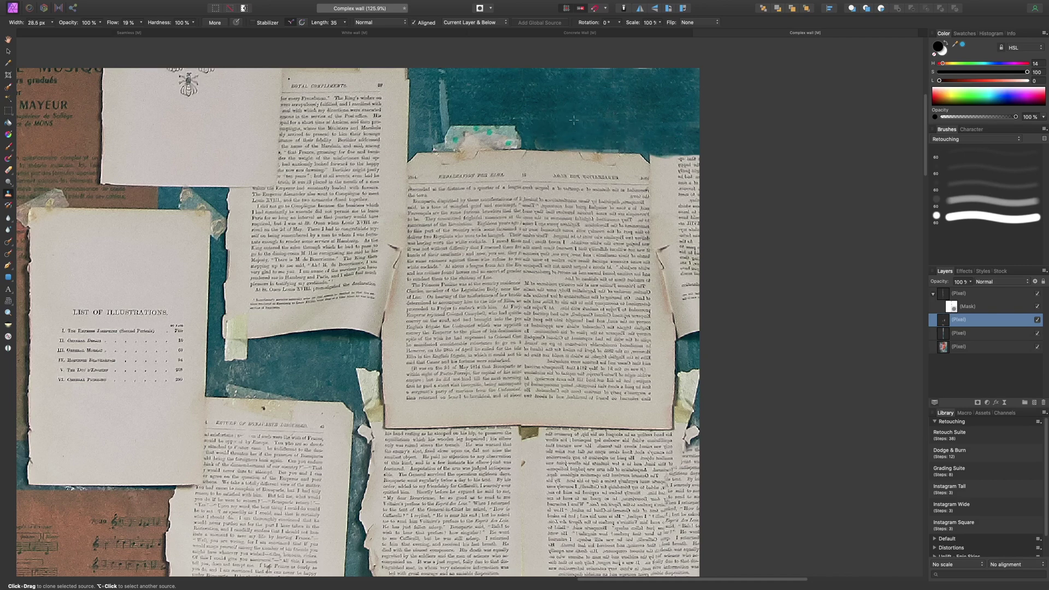
# Clone page text over the blank central fold of the lower book page, reducing the brush to about 21 px
pyautogui.press('super+0')
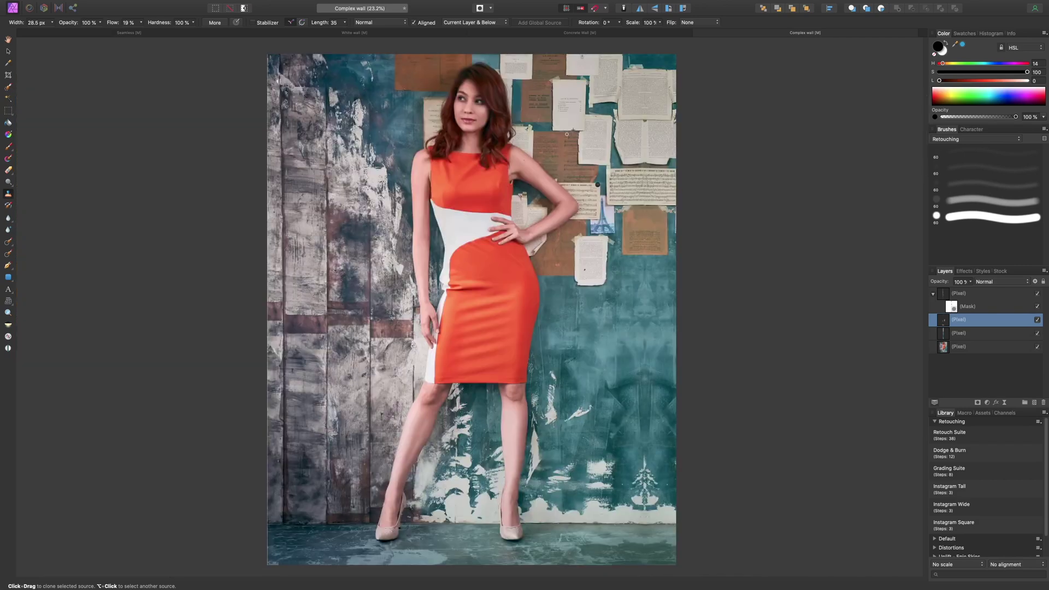
pyautogui.press('super+1')
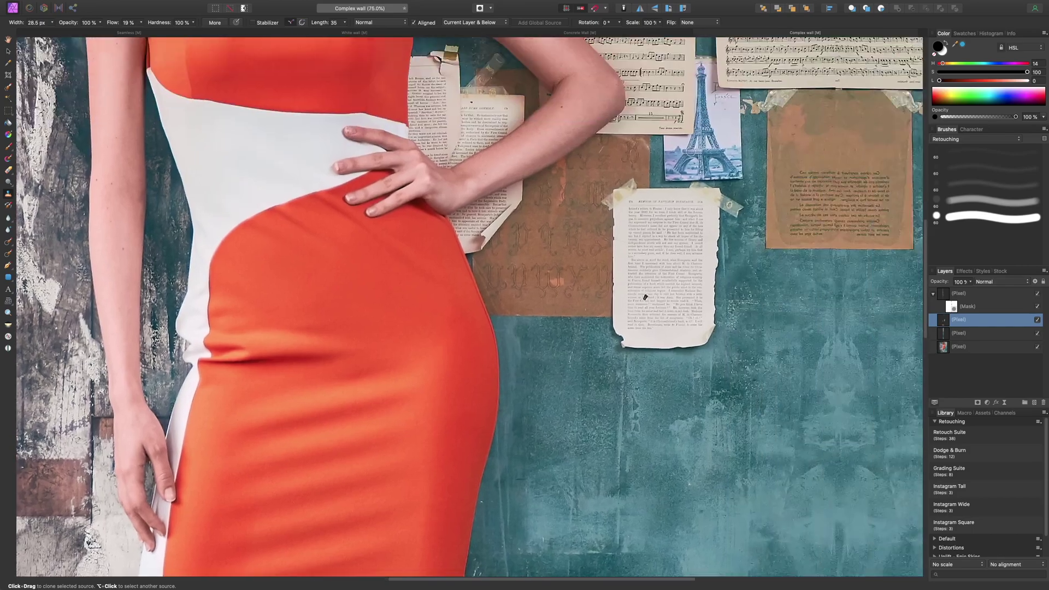
pyautogui.scroll(4, 628, 191)
pyautogui.scroll(3, 628, 195)
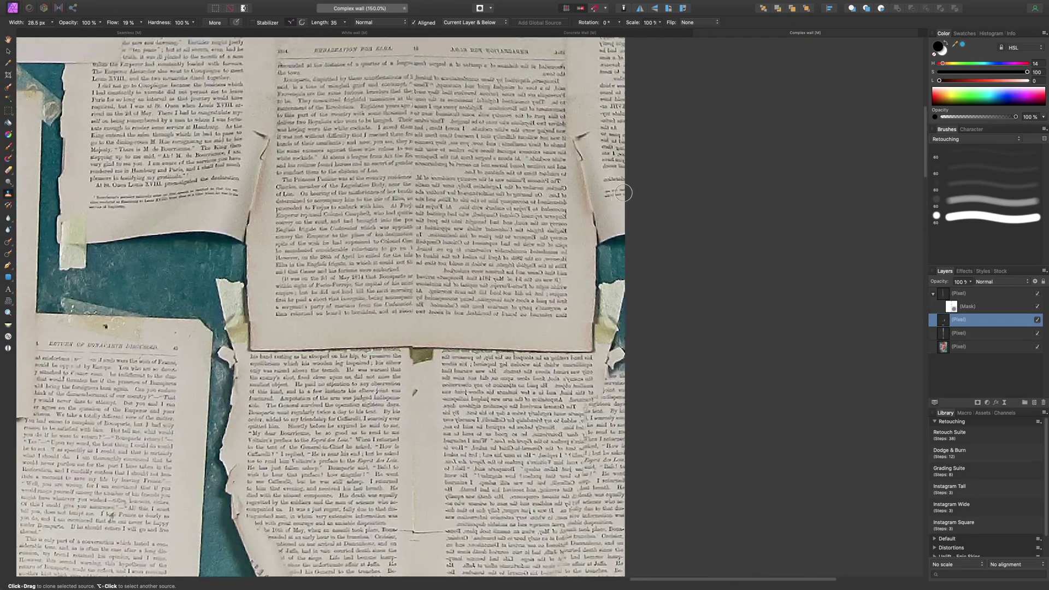
pyautogui.scroll(-2, 440, 225)
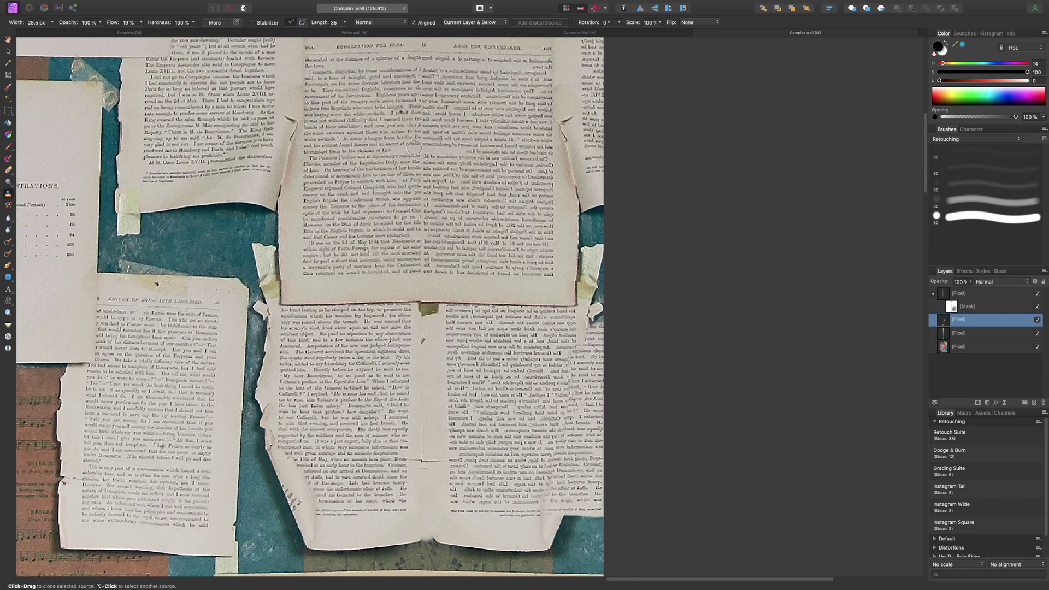
pyautogui.press('super+0')
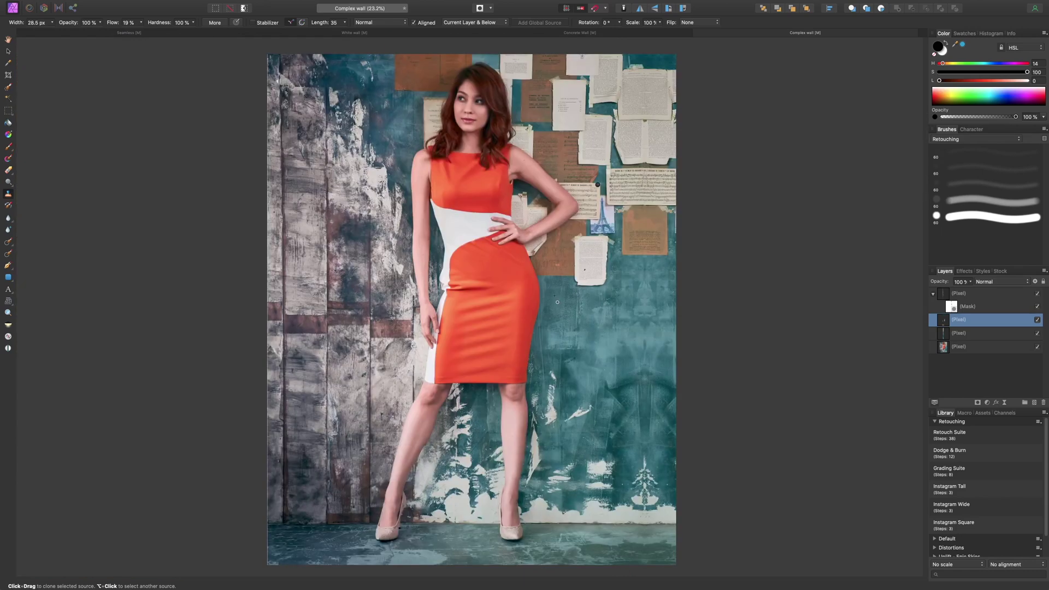
pyautogui.press('super+1')
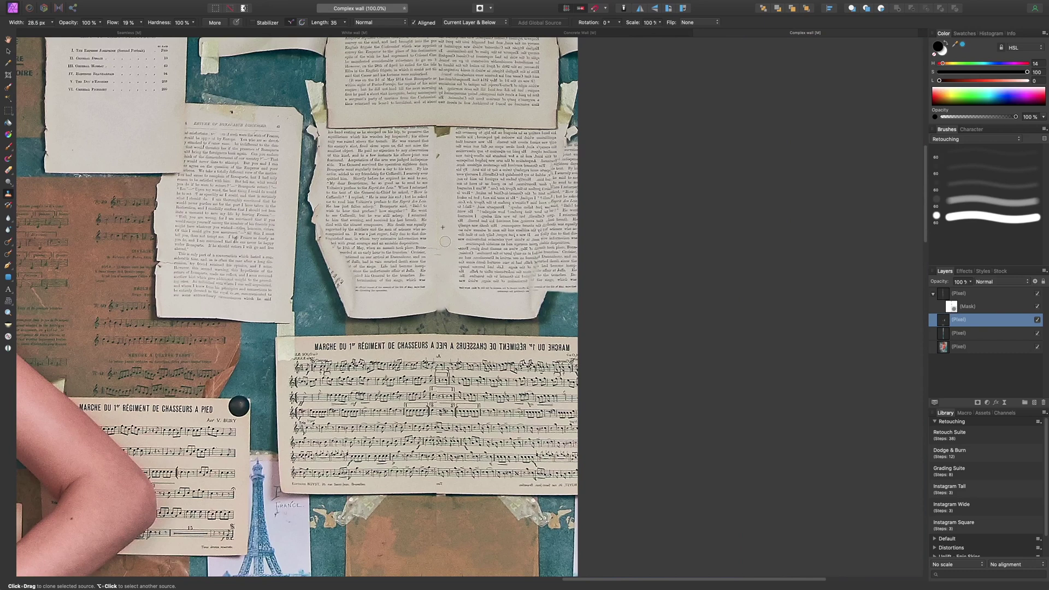
pyautogui.moveTo(440, 155); pyautogui.dragTo(438, 162)
pyautogui.moveTo(450, 194)
pyautogui.mouseDown()
pyautogui.moveTo(438, 217)
pyautogui.moveTo(463, 222)
pyautogui.moveTo(451, 227)
pyautogui.moveTo(462, 232)
pyautogui.moveTo(428, 236)
pyautogui.moveTo(467, 240)
pyautogui.moveTo(433, 244)
pyautogui.moveTo(452, 260)
pyautogui.moveTo(441, 272)
pyautogui.moveTo(453, 275)
pyautogui.moveTo(421, 271)
pyautogui.moveTo(414, 241)
pyautogui.mouseUp()
pyautogui.press('[')
pyautogui.press('[')
pyautogui.moveTo(436, 149)
pyautogui.mouseDown()
pyautogui.moveTo(449, 155)
pyautogui.moveTo(424, 158)
pyautogui.moveTo(443, 141)
pyautogui.moveTo(435, 135)
pyautogui.moveTo(439, 170)
pyautogui.mouseUp()
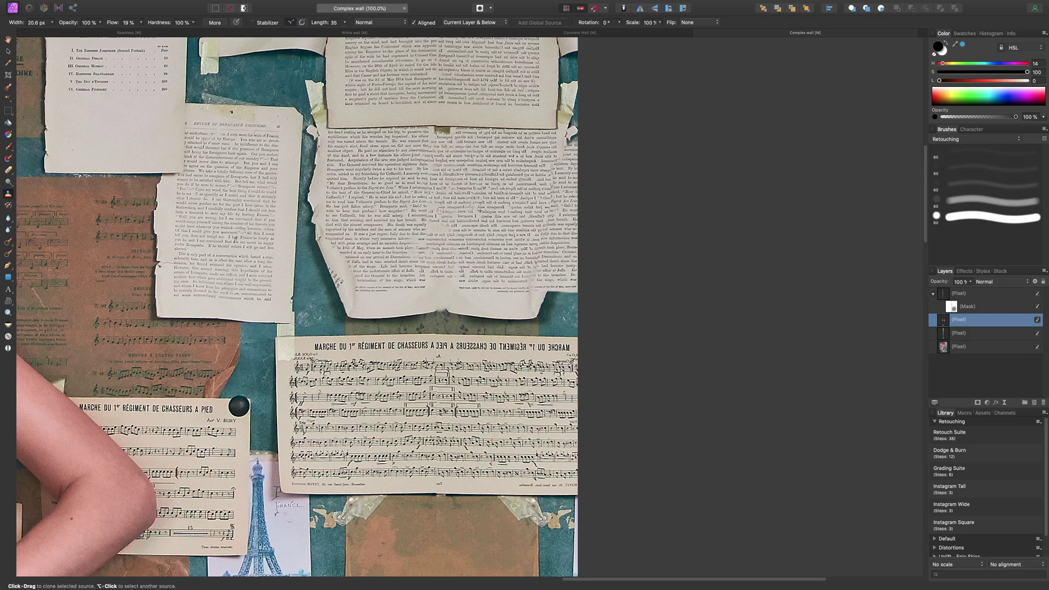
pyautogui.press('super+0')
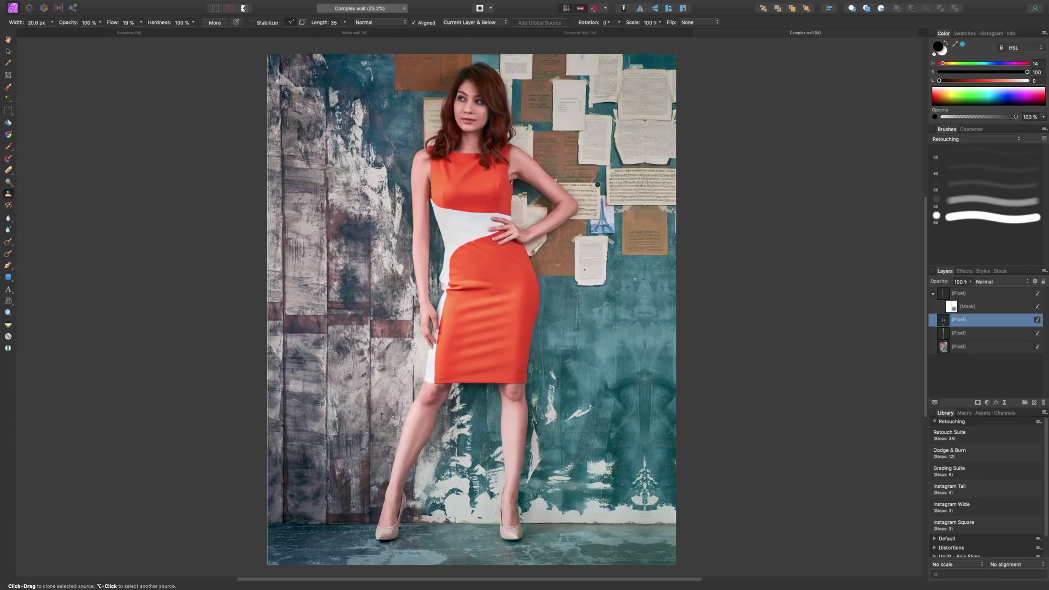
# Enlarge the clone brush to about 193 px and clone over the mirrored white paint shape near the base of the teal wall
pyautogui.scroll(-4, 733, 247)
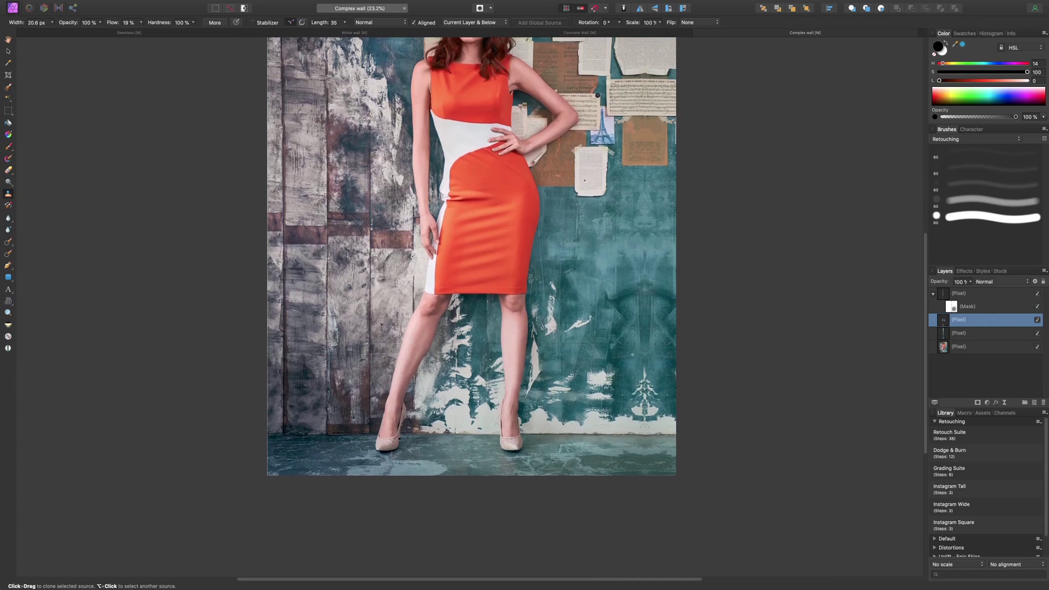
pyautogui.press(']')
pyautogui.press(']')
pyautogui.press(']')
pyautogui.press(']')
pyautogui.press(']')
pyautogui.press(']')
pyautogui.press(']')
pyautogui.press(']')
pyautogui.press(']')
pyautogui.press(']')
pyautogui.moveTo(647, 369)
pyautogui.mouseDown()
pyautogui.moveTo(653, 394)
pyautogui.moveTo(646, 400)
pyautogui.moveTo(638, 383)
pyautogui.moveTo(636, 392)
pyautogui.mouseUp()
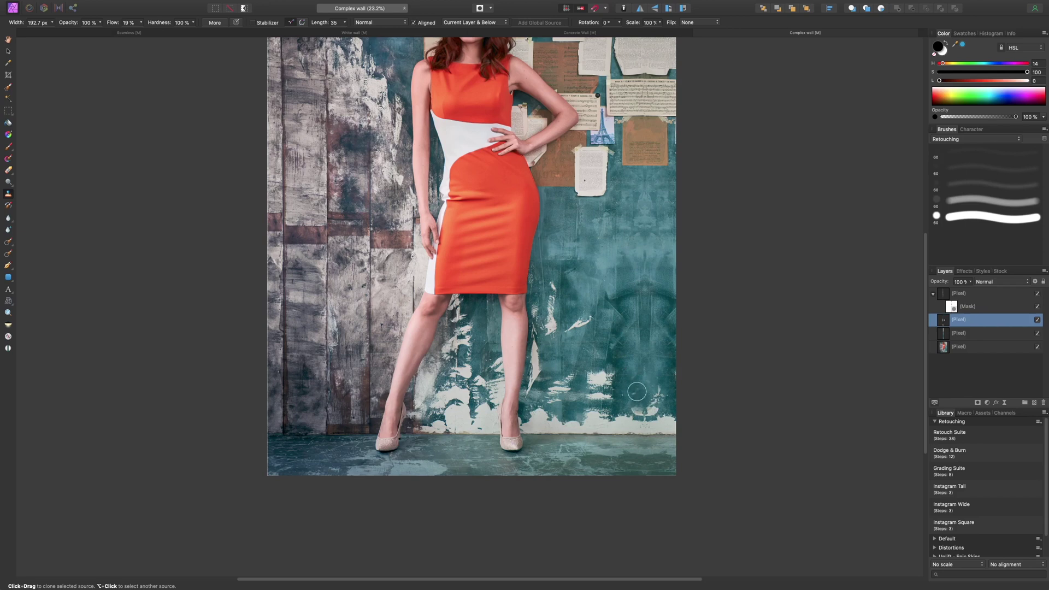
# Clone teal wall texture over the symmetrical dark pattern on the wall to the right of the skirt
pyautogui.keyDown('alt'); pyautogui.click(615, 264); pyautogui.keyUp('alt')
pyautogui.press(']')
pyautogui.moveTo(624, 272); pyautogui.dragTo(618, 310)
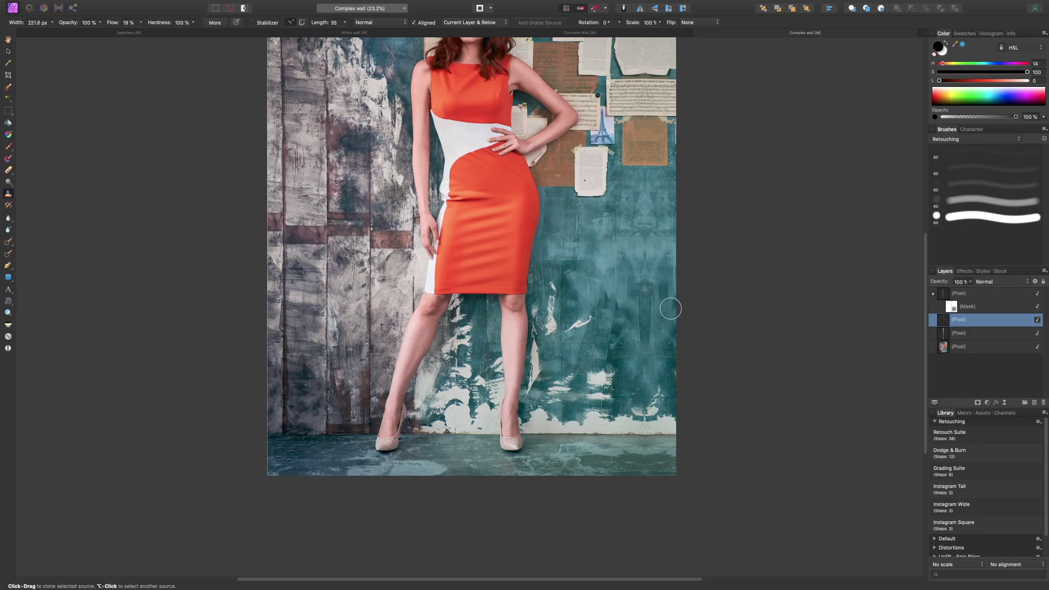
pyautogui.scroll(-2, 637, 372)
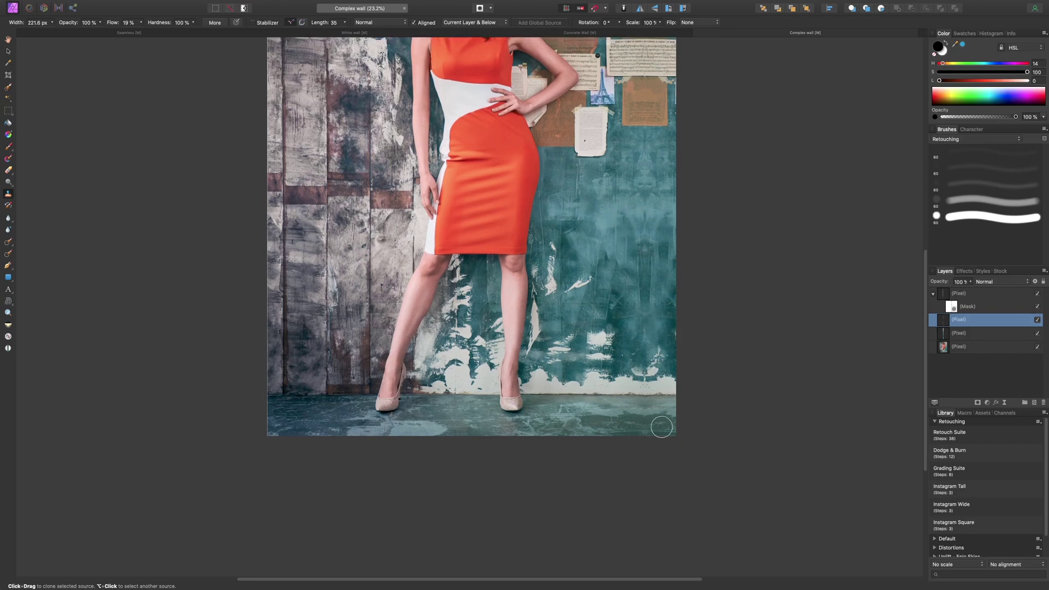
pyautogui.scroll(-3, 642, 418)
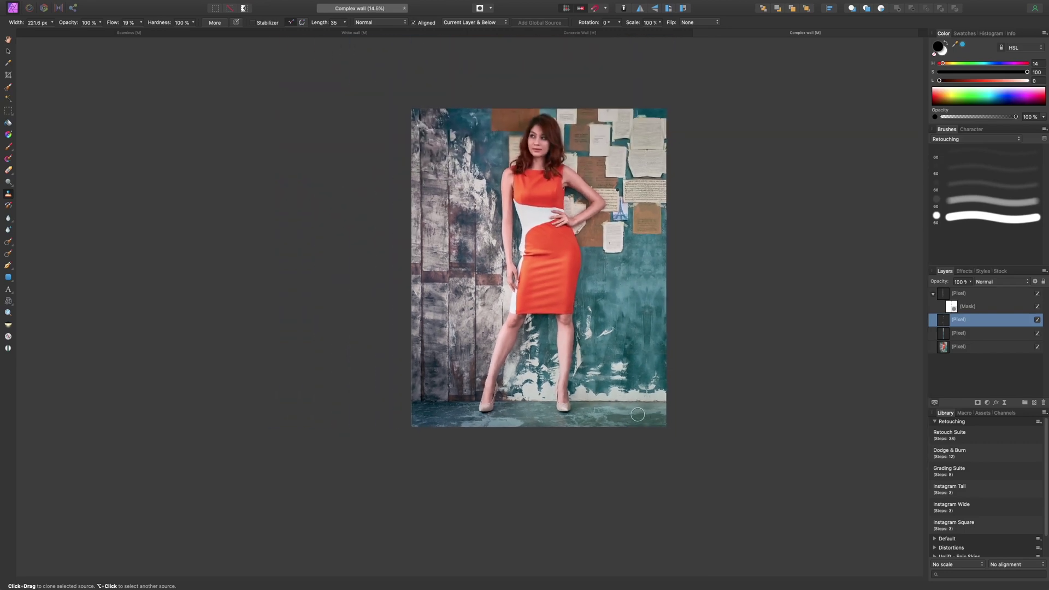
pyautogui.press('[')
pyautogui.press('[')
pyautogui.press('[')
pyautogui.scroll(3, 675, 427)
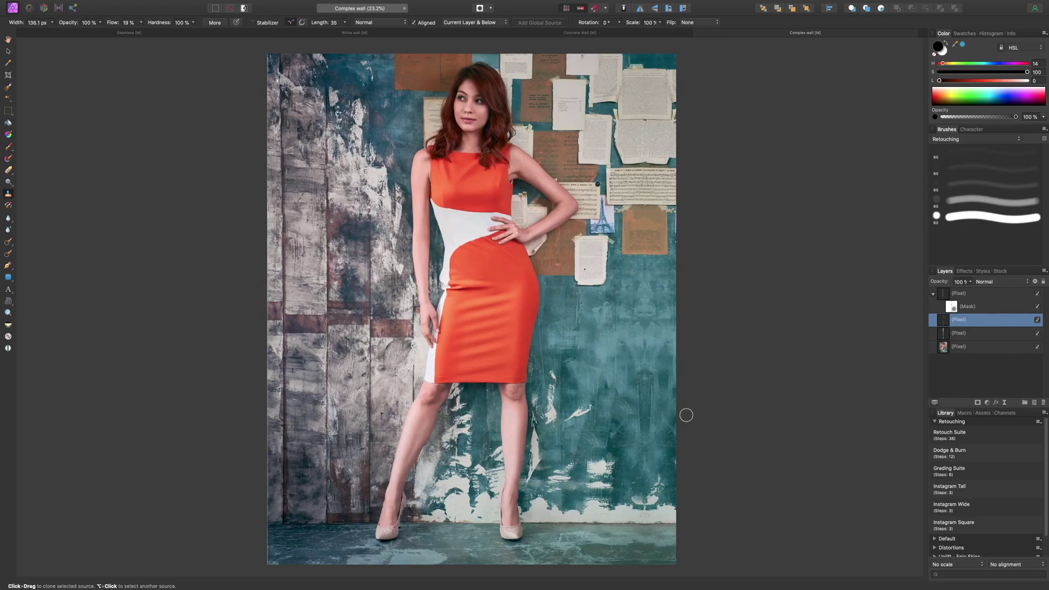
# Select the three retouching layers with the mask and toggle their visibility to compare the image before and after
pyautogui.click(1018, 300)
pyautogui.keyDown('shift'); pyautogui.click(1017, 331); pyautogui.keyUp('shift')
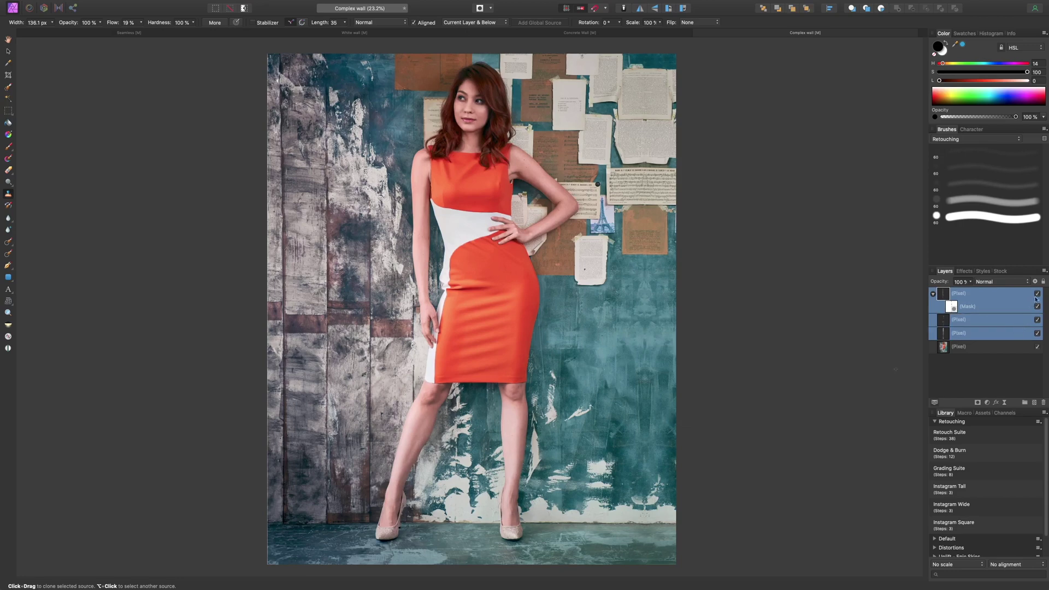
pyautogui.click(1038, 294)
pyautogui.click(1039, 294)
pyautogui.click(1039, 294)
pyautogui.click(1038, 294)
pyautogui.click(1039, 294)
pyautogui.click(1039, 294)
pyautogui.press('super+minus')
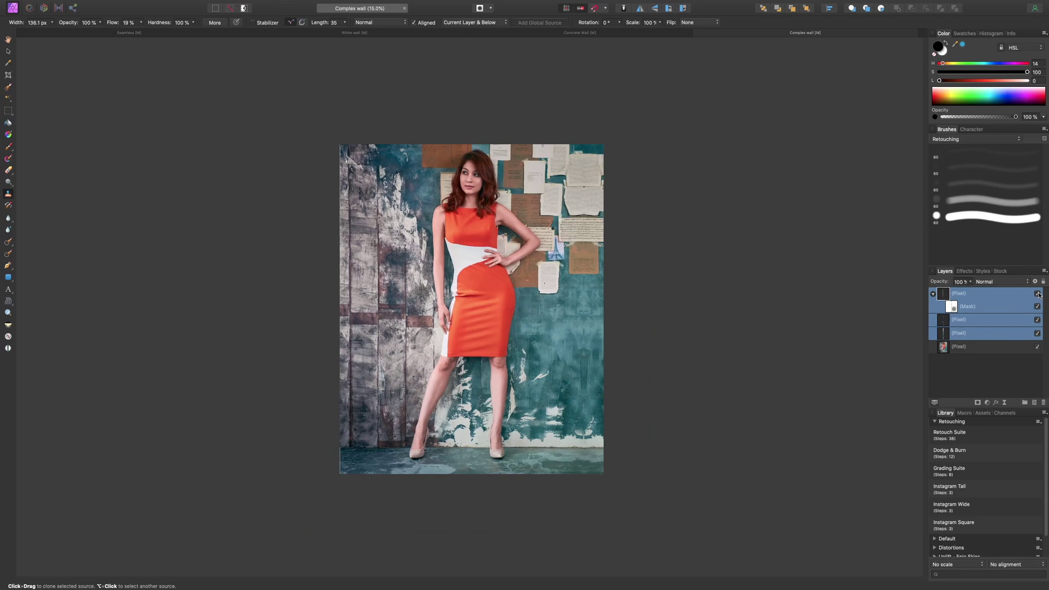
pyautogui.press('super+minus')
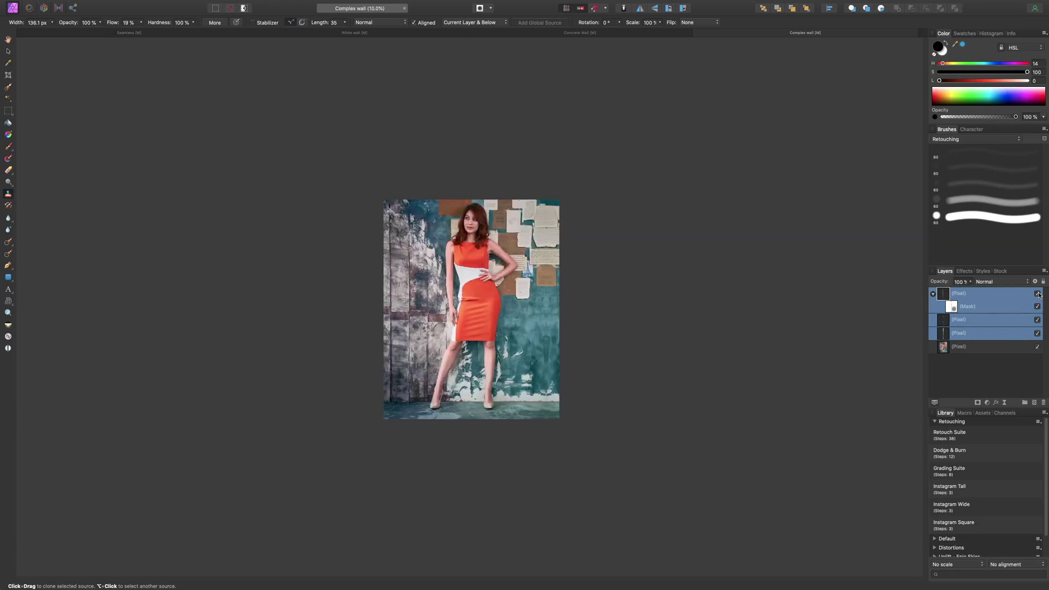
# Review the Concrete Wall, White wall and Seamless documents and return to the full view of Complex wall
pyautogui.click(653, 34)
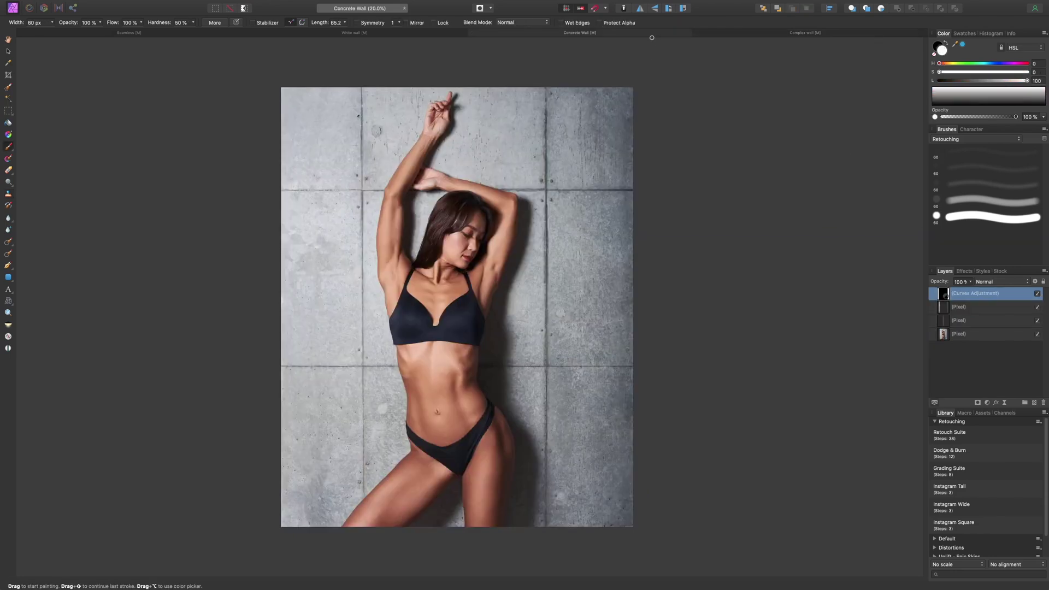
pyautogui.click(421, 34)
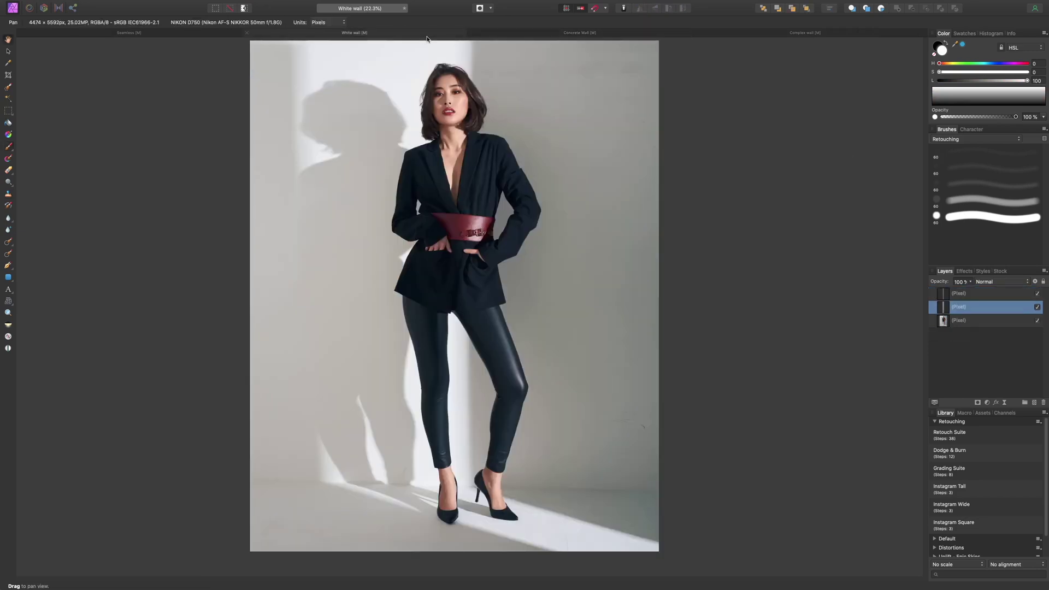
pyautogui.click(174, 34)
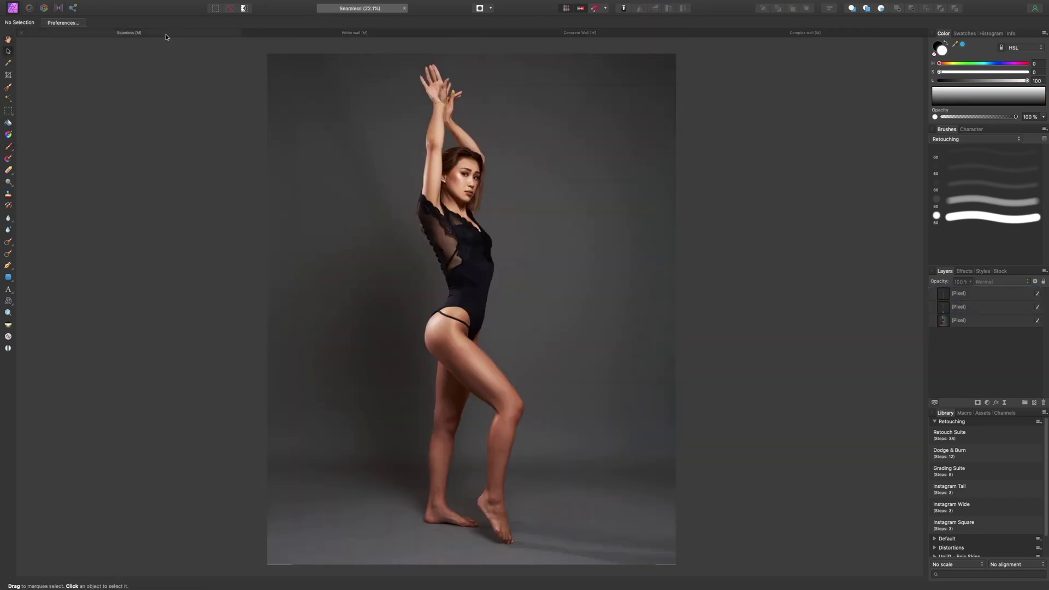
pyautogui.click(747, 38)
pyautogui.press('super+0')
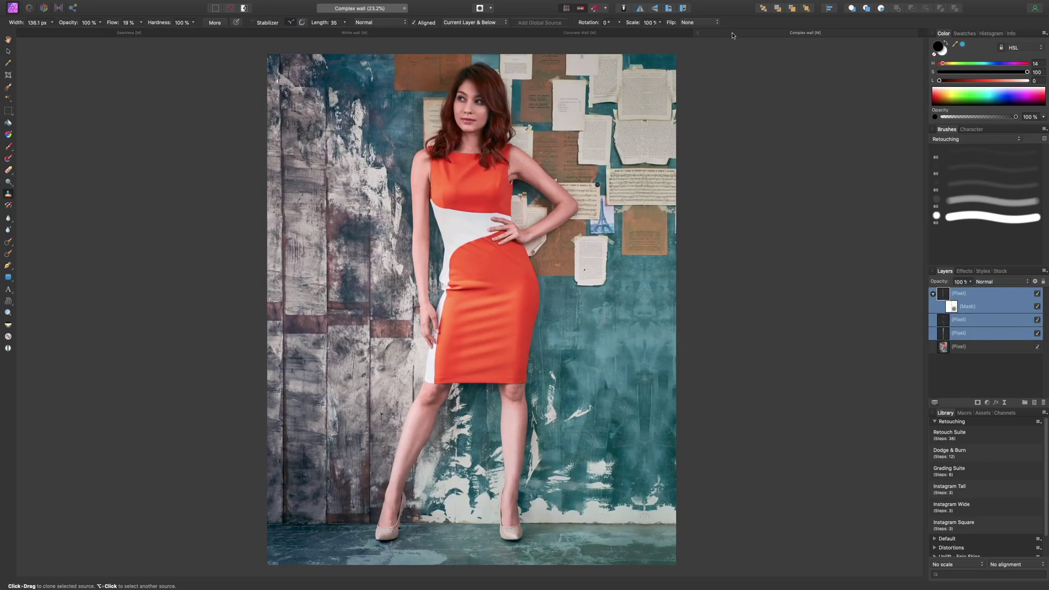